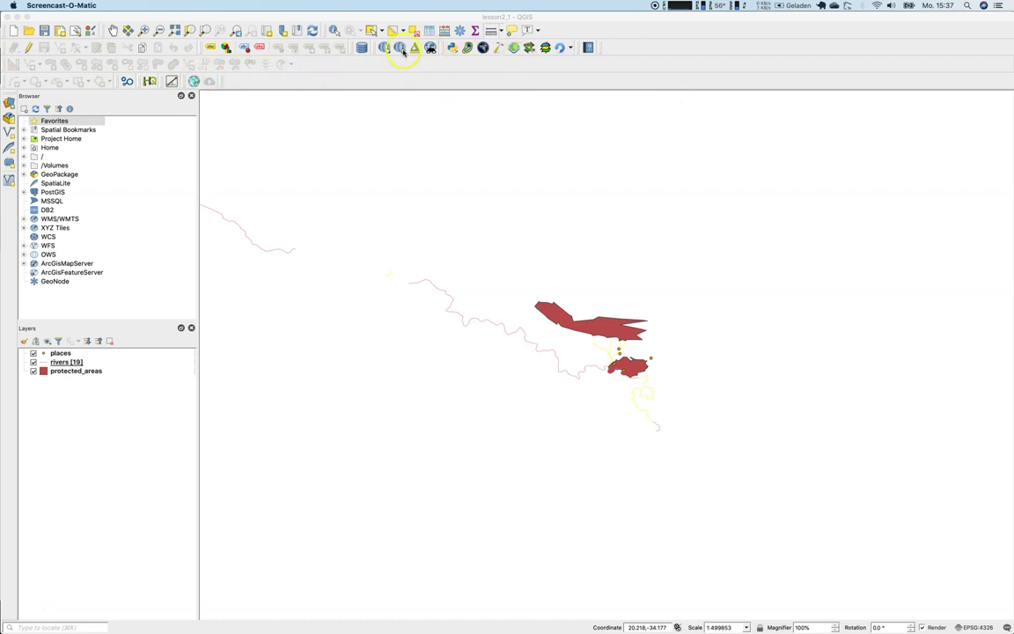
Step: Add the OSM Standard basemap from QuickMapServices beneath the places, rivers and protected_areas layers
{"action": "left_click", "coordinate": [386, 54]}
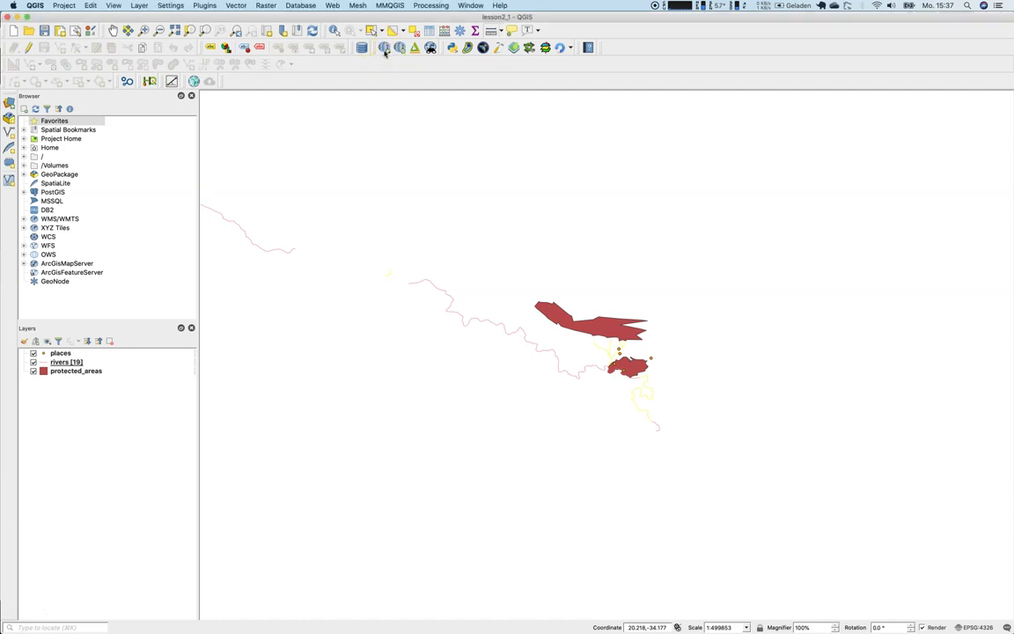
{"action": "left_click", "coordinate": [385, 49]}
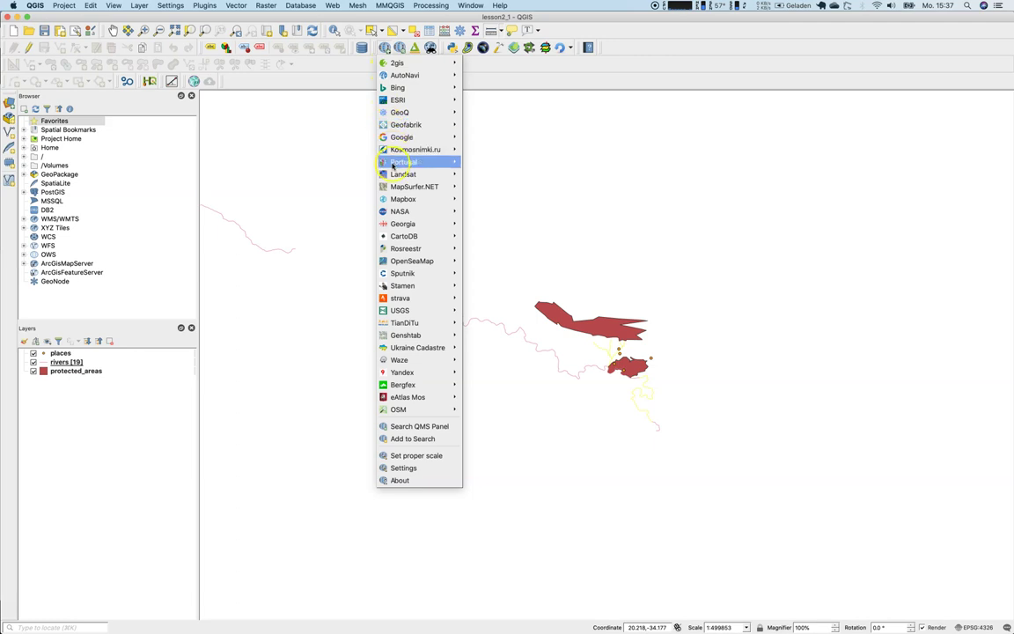
{"action": "mouse_move", "coordinate": [420, 412]}
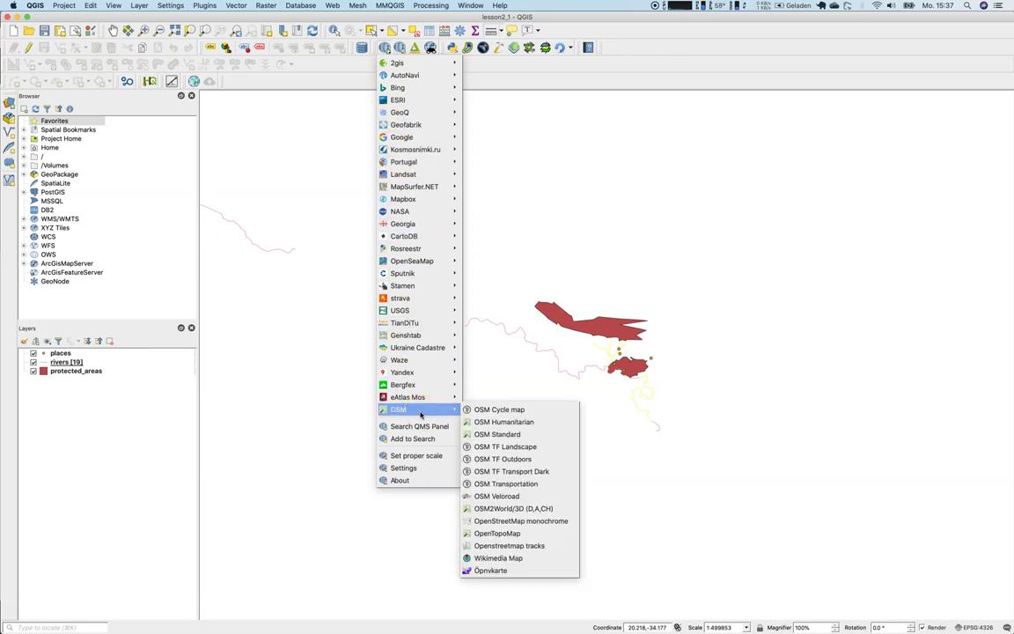
{"action": "left_click", "coordinate": [501, 434]}
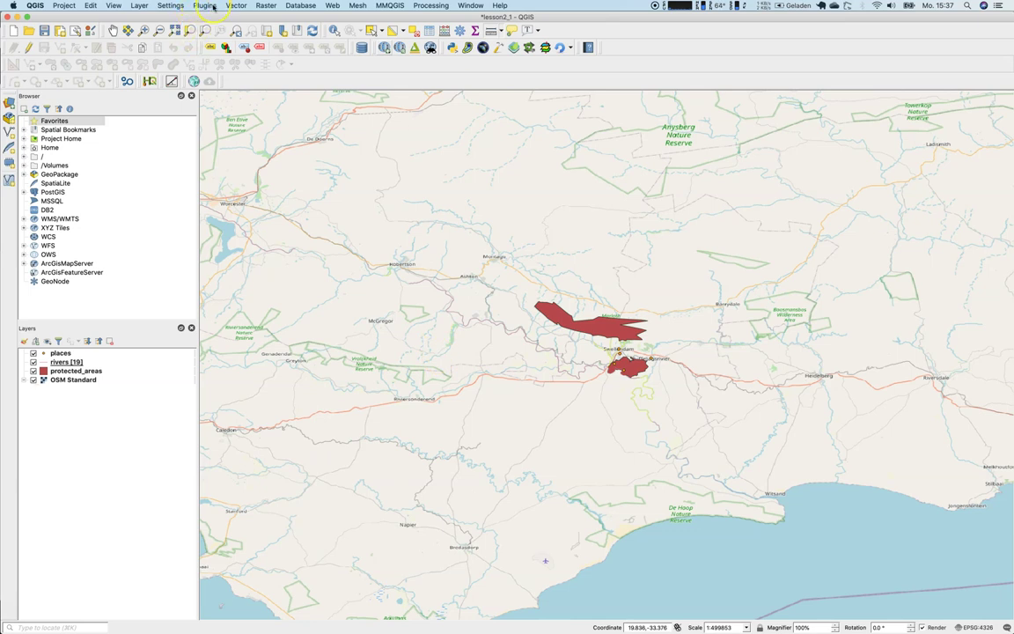
Step: In the plugin manager's All list, search for 'quickosm'
{"action": "left_click", "coordinate": [211, 6]}
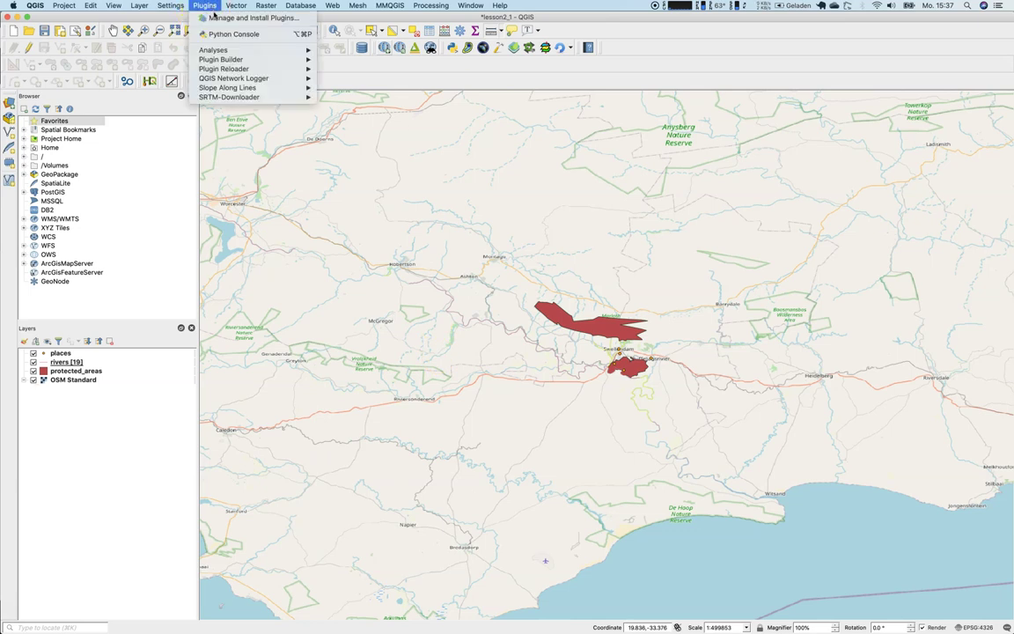
{"action": "left_click", "coordinate": [213, 17]}
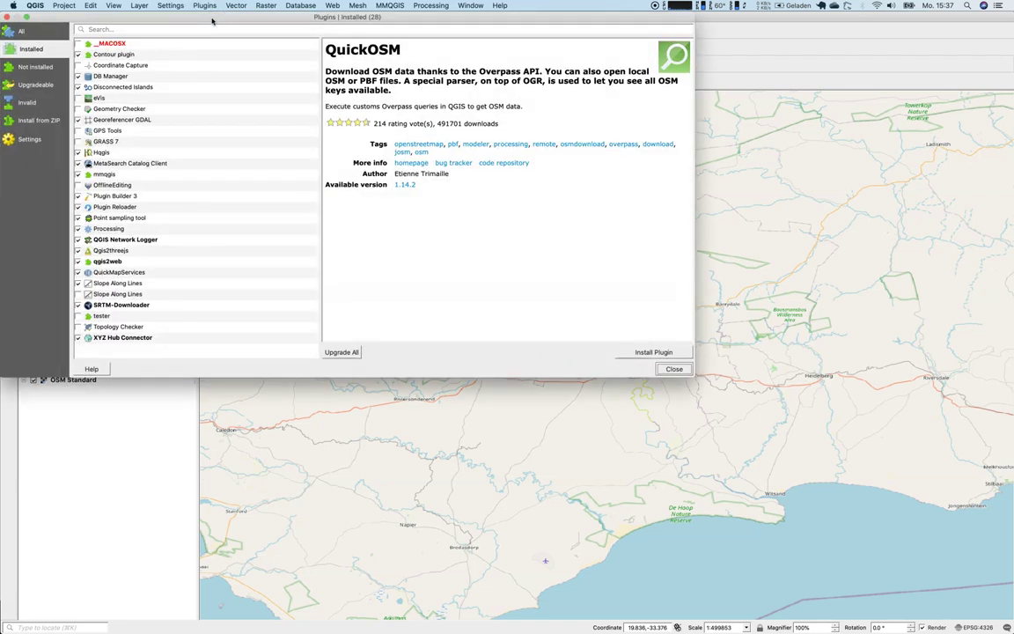
{"action": "left_click_drag", "start_coordinate": [301, 19], "coordinate": [526, 148]}
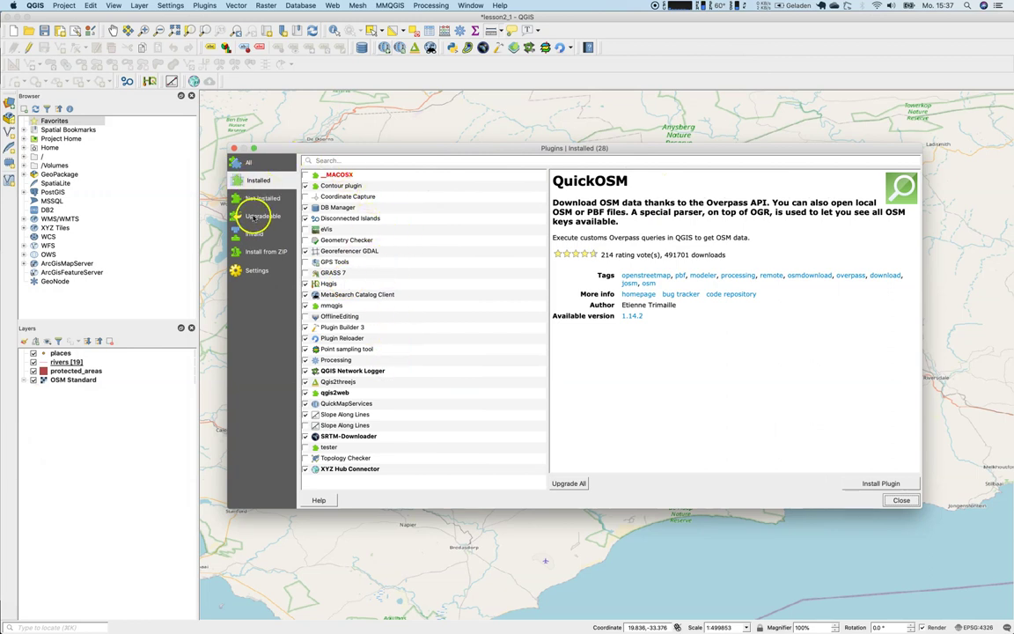
{"action": "left_click", "coordinate": [253, 162]}
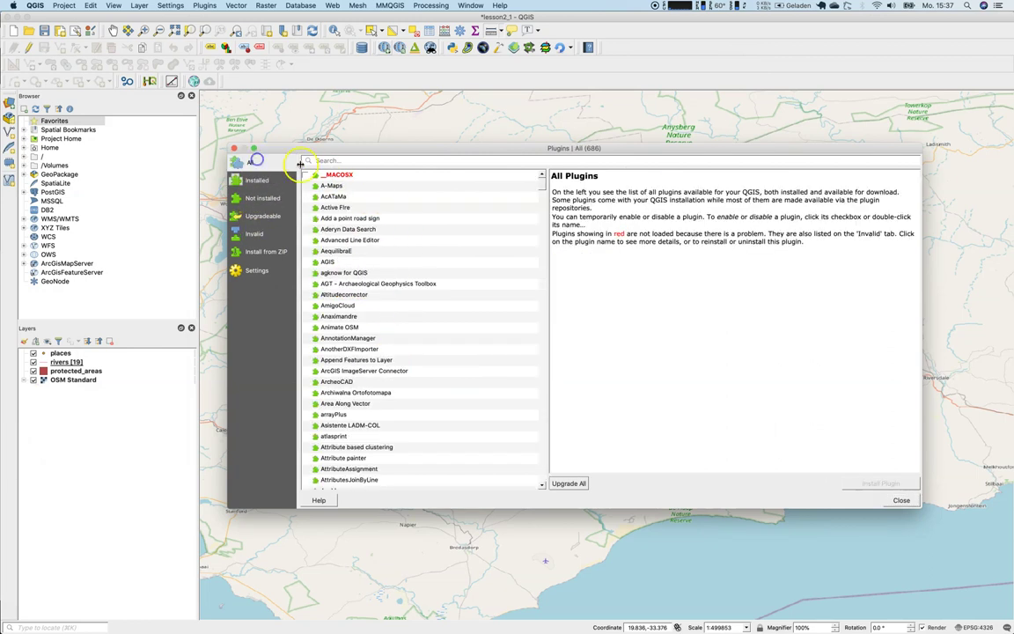
{"action": "left_click", "coordinate": [300, 162]}
{"action": "type", "text": "quic"}
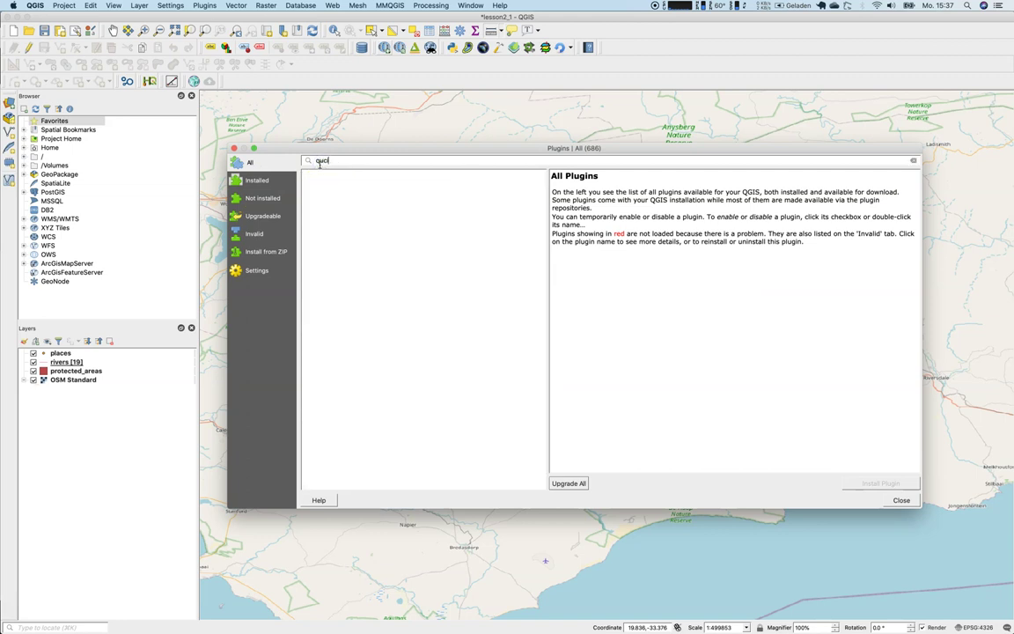
{"action": "type", "text": "kosm"}
{"action": "left_click", "coordinate": [324, 160]}
{"action": "left_click", "coordinate": [373, 161]}
{"action": "key", "text": "BackSpace"}
{"action": "key", "text": "BackSpace"}
{"action": "key", "text": "BackSpace"}
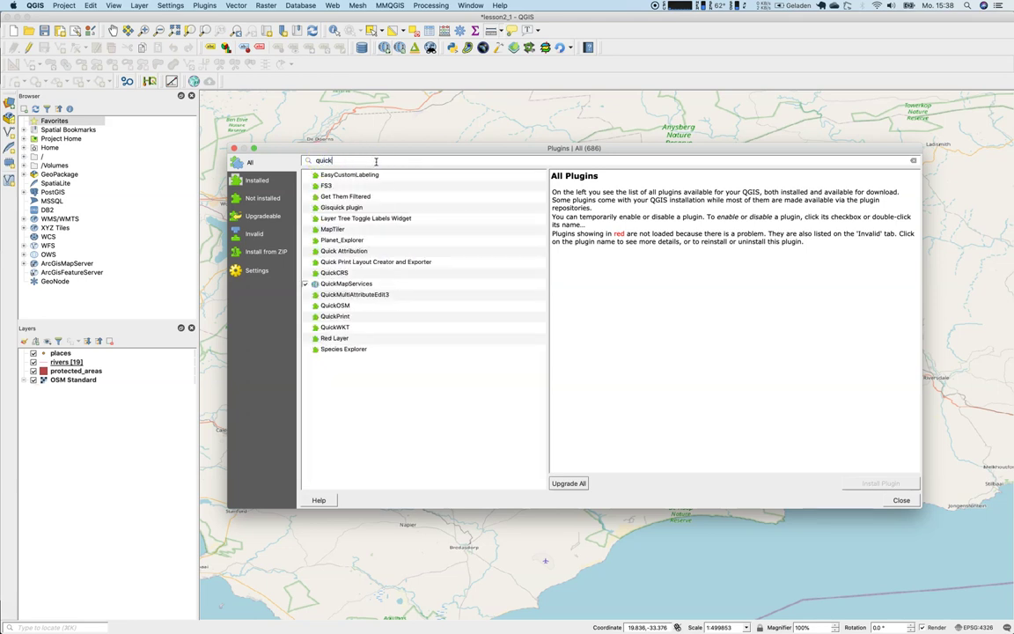
{"action": "type", "text": "n"}
{"action": "key", "text": "BackSpace"}
{"action": "type", "text": "m"}
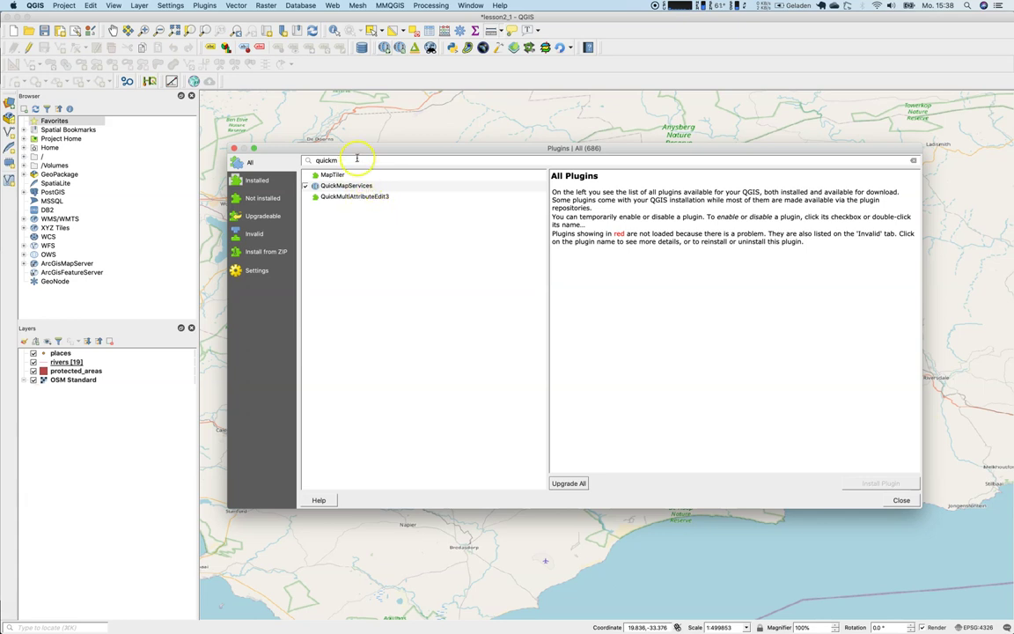
{"action": "key", "text": "BackSpace"}
{"action": "type", "text": "osm"}
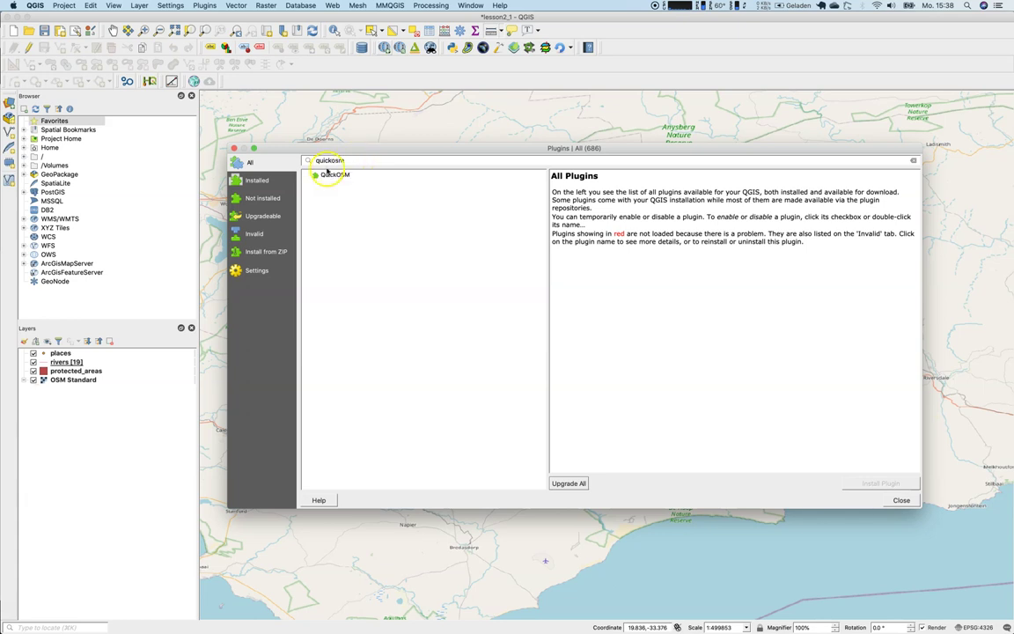
Step: Install the QuickOSM plugin and close the plugin manager
{"action": "left_click", "coordinate": [333, 174]}
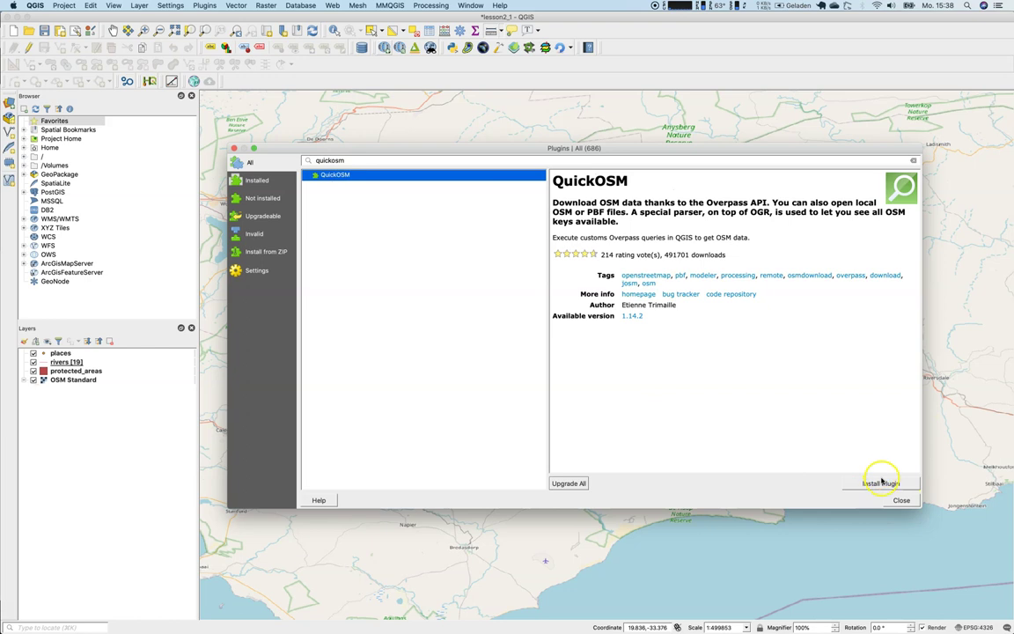
{"action": "left_click", "coordinate": [881, 482]}
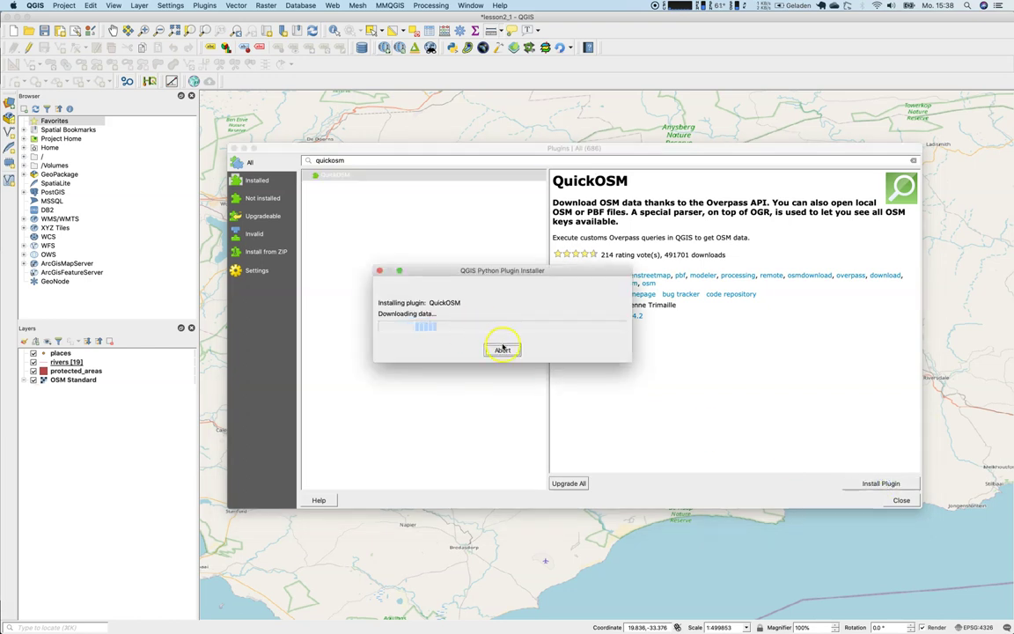
{"action": "left_click", "coordinate": [911, 501]}
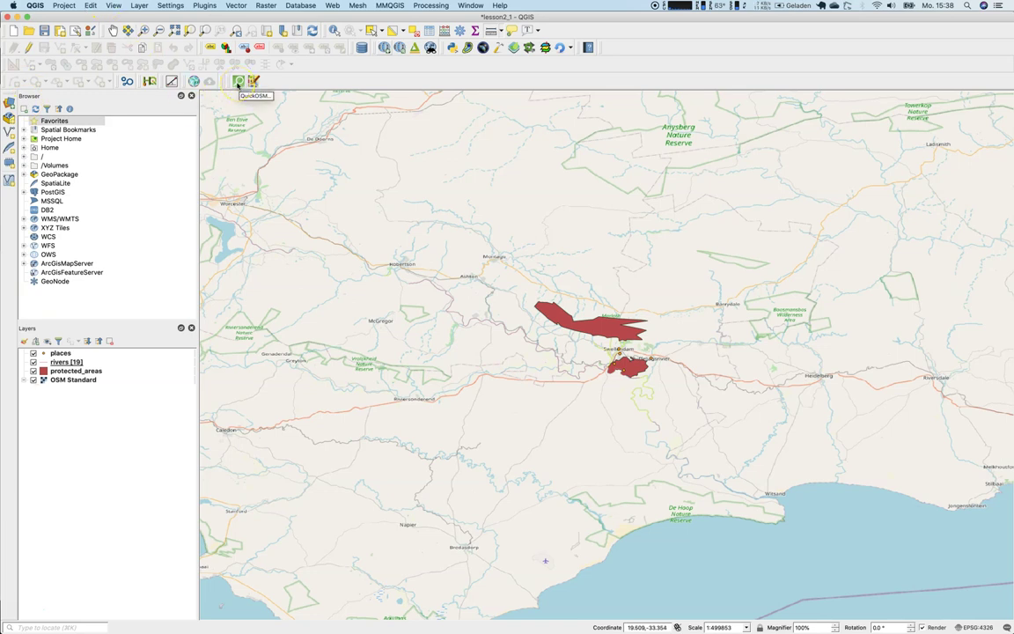
Step: In QuickOSM, set the query key to building with all values
{"action": "left_click", "coordinate": [238, 81]}
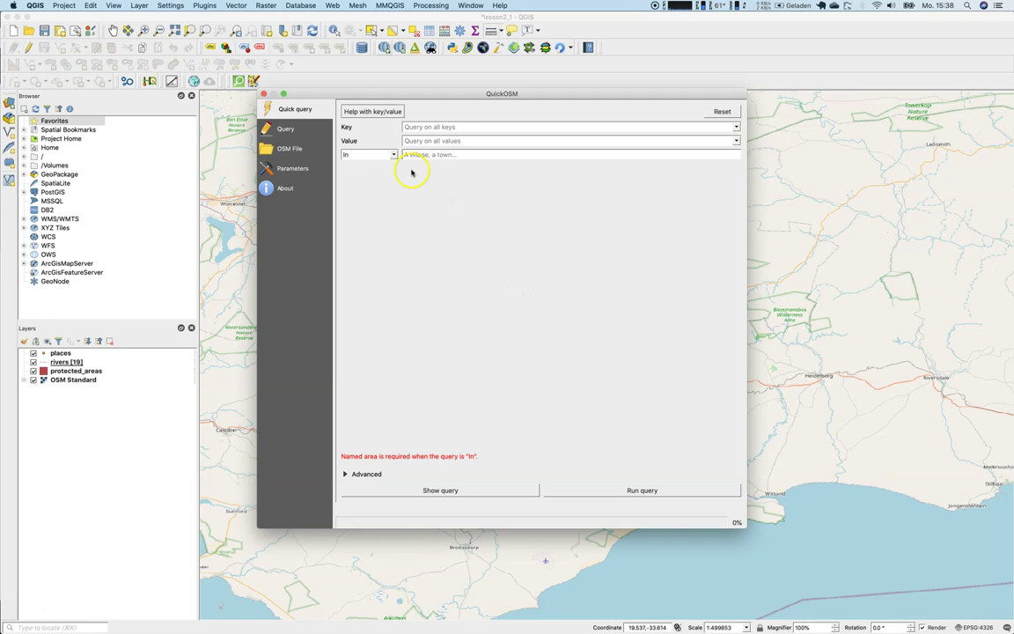
{"action": "left_click_drag", "start_coordinate": [427, 98], "coordinate": [543, 509]}
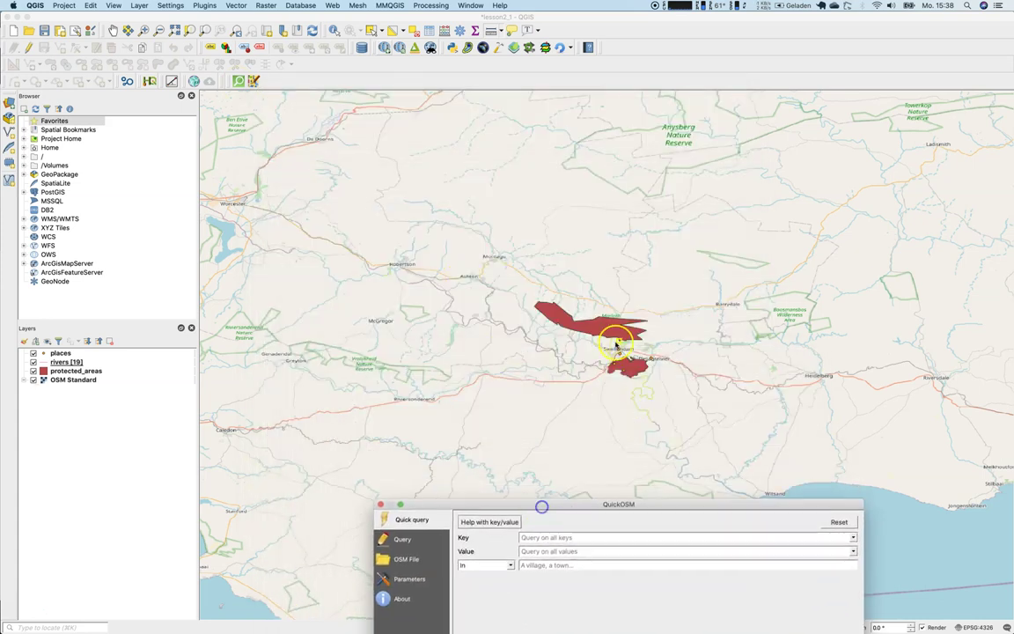
{"action": "scroll", "coordinate": [614, 357], "scroll_direction": "up", "scroll_amount": 5}
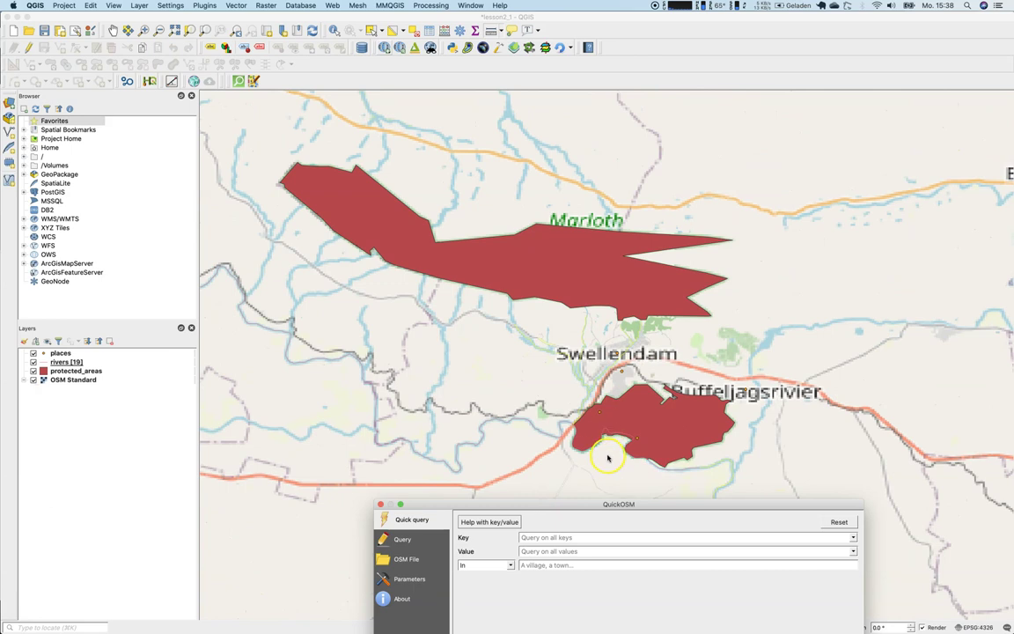
{"action": "left_click_drag", "start_coordinate": [615, 504], "coordinate": [483, 214]}
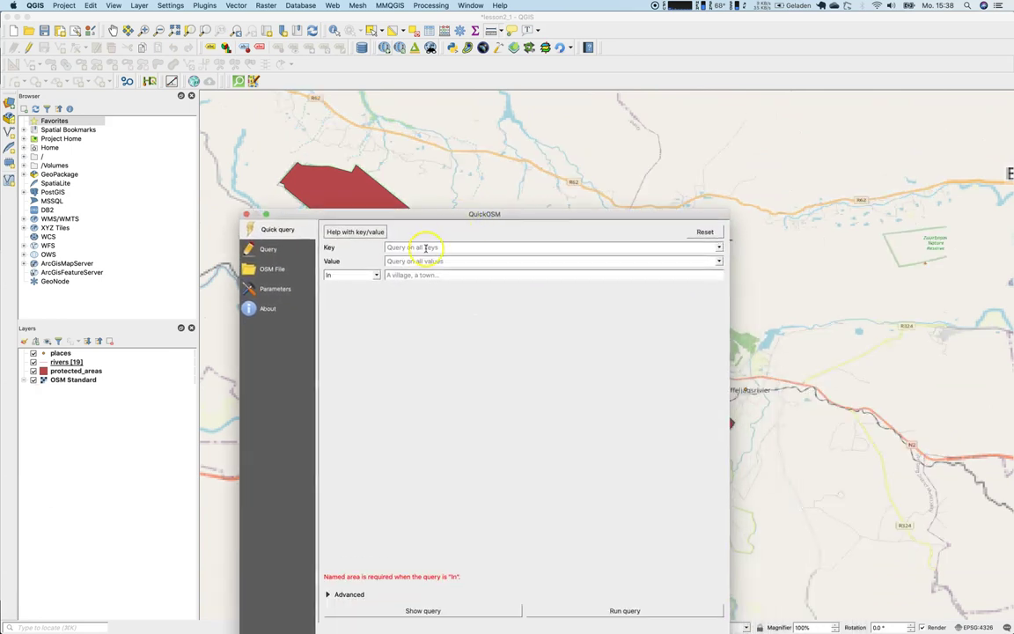
{"action": "left_click", "coordinate": [719, 248]}
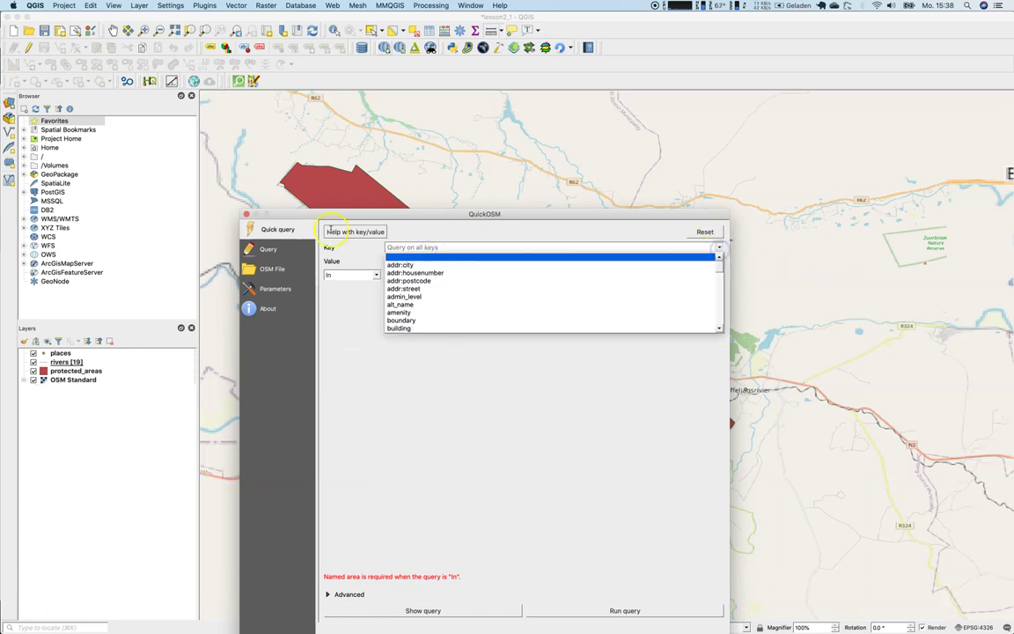
{"action": "left_click", "coordinate": [428, 328]}
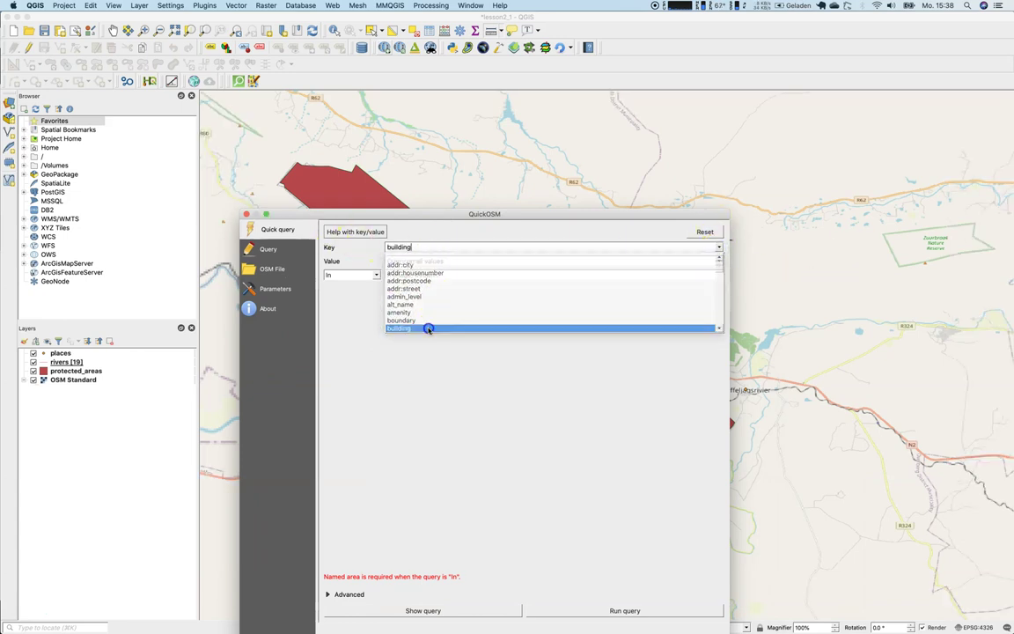
{"action": "left_click", "coordinate": [718, 261]}
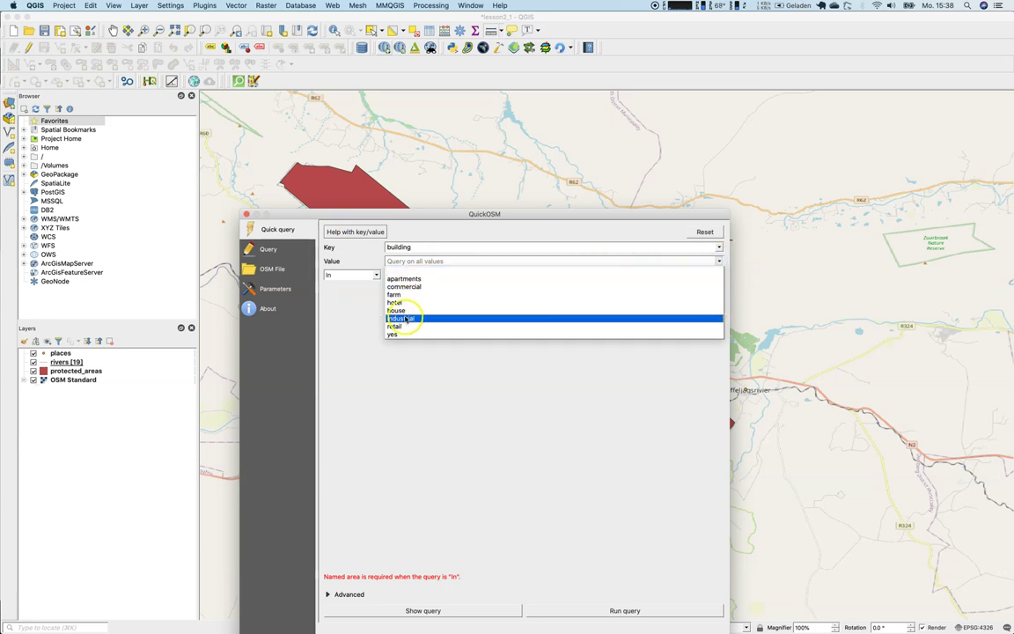
{"action": "left_click", "coordinate": [407, 272]}
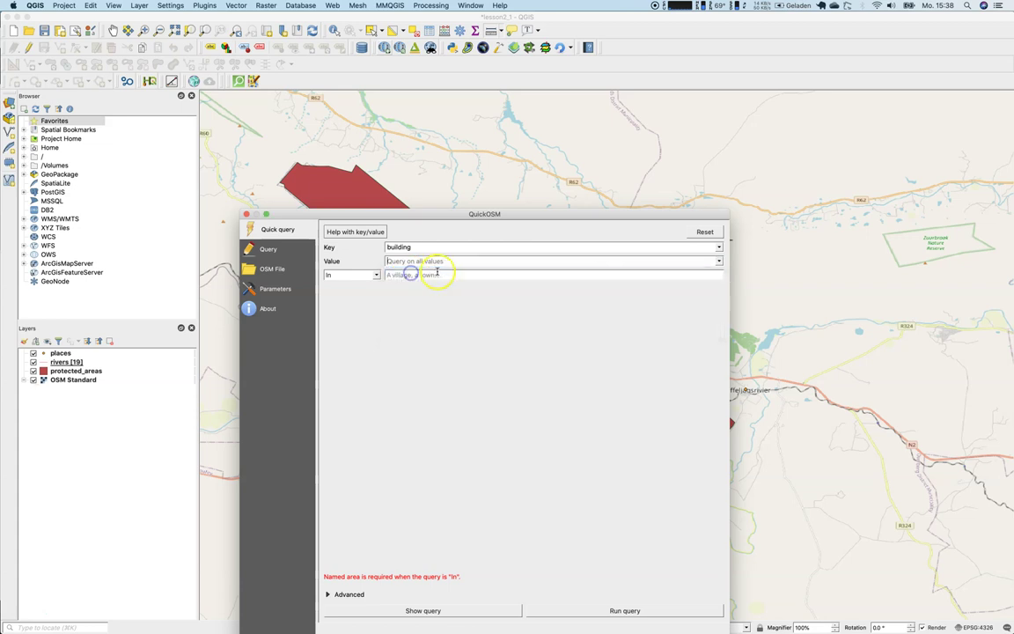
Step: Set the query to search around Swellendam within 10000 m
{"action": "left_click", "coordinate": [388, 276]}
{"action": "type", "text": "Swe"}
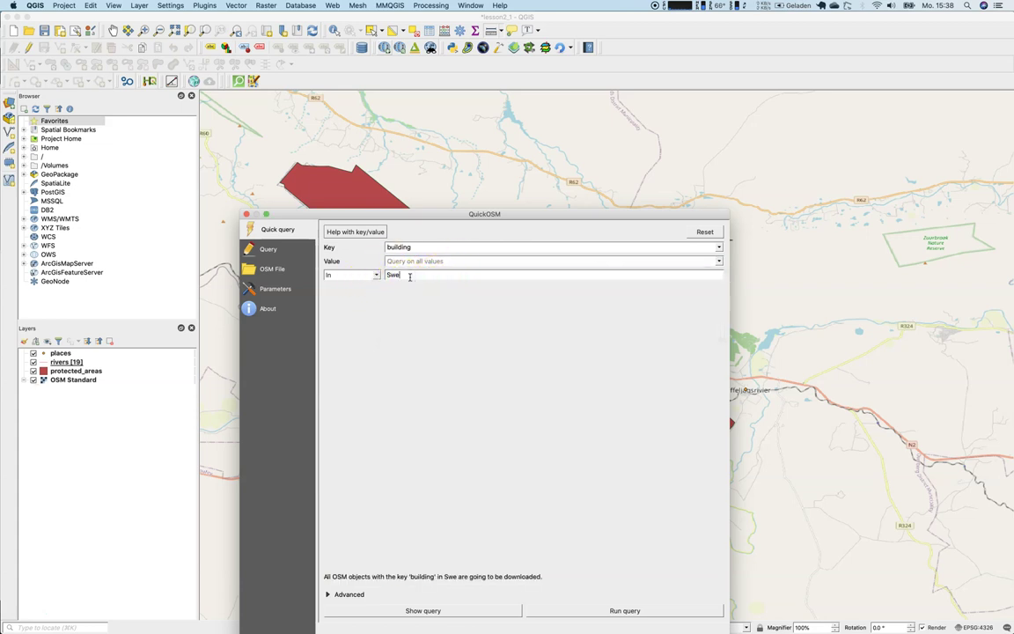
{"action": "type", "text": "llendam"}
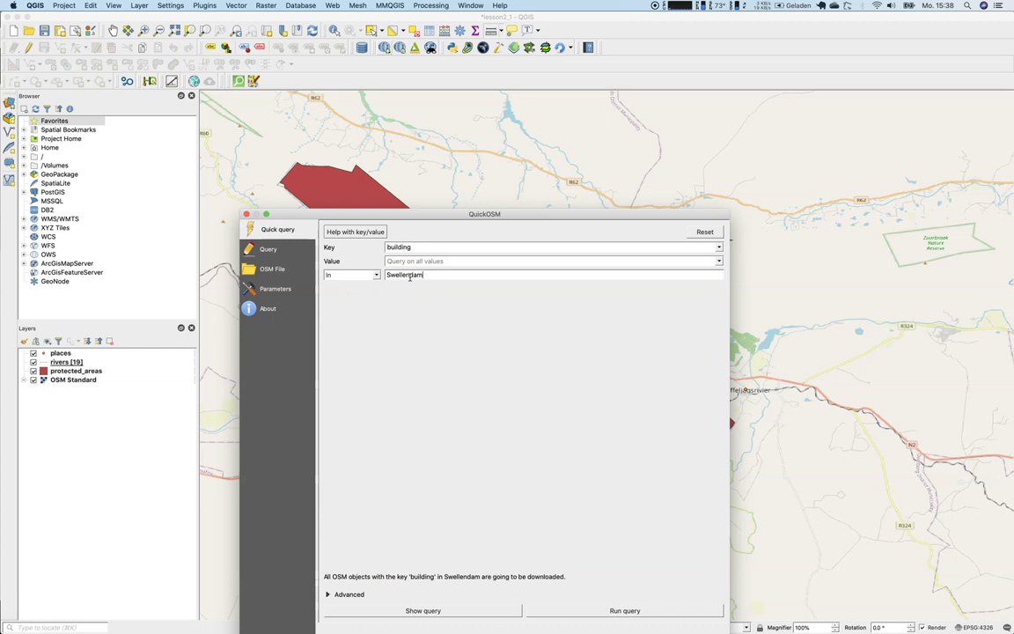
{"action": "key", "text": "Tab"}
{"action": "left_click", "coordinate": [375, 275]}
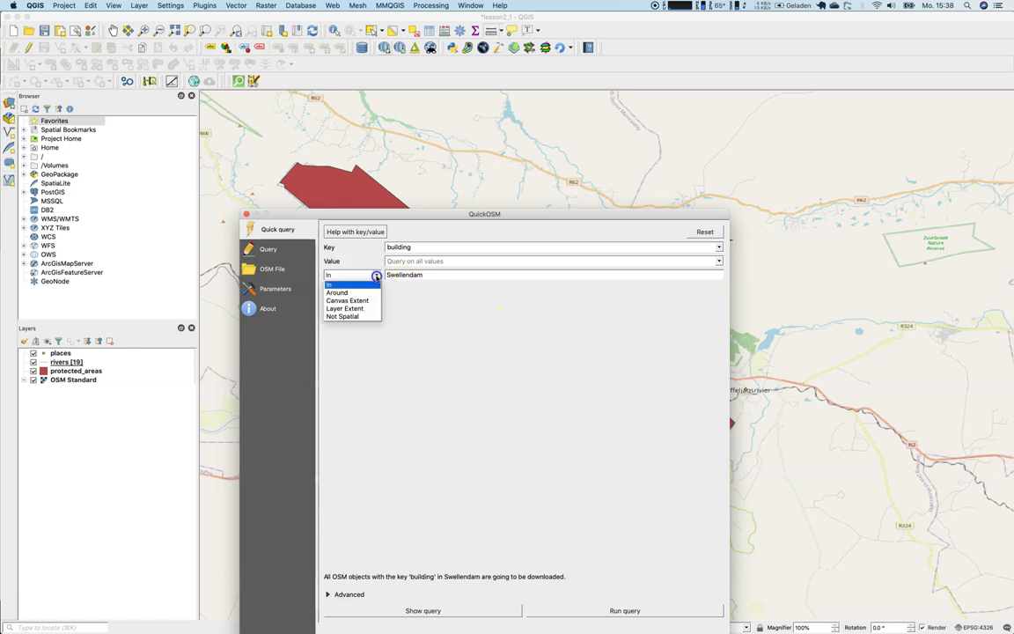
{"action": "left_click", "coordinate": [371, 291]}
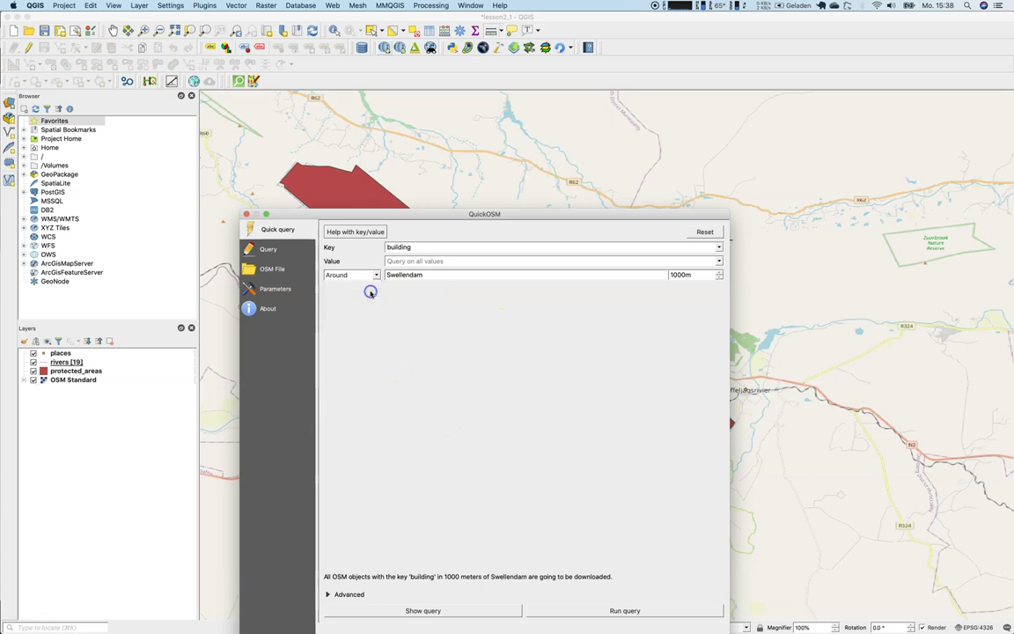
{"action": "left_click", "coordinate": [669, 275]}
{"action": "type", "text": "0"}
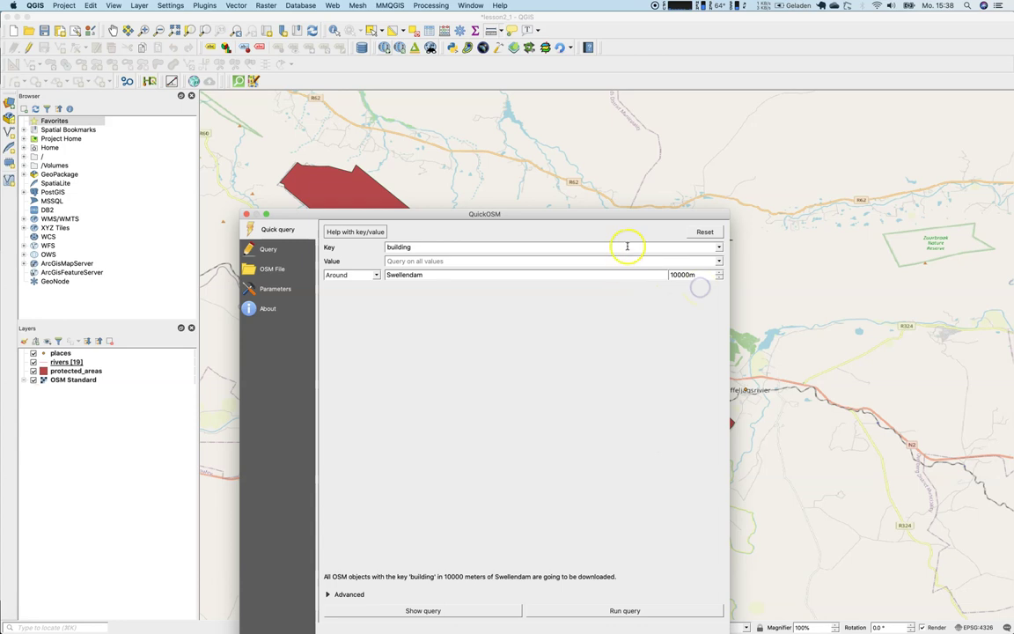
Step: Under Advanced, untick points, lines and multilinestrings so only multipolygons are fetched
{"action": "left_click_drag", "start_coordinate": [639, 216], "coordinate": [640, 140]}
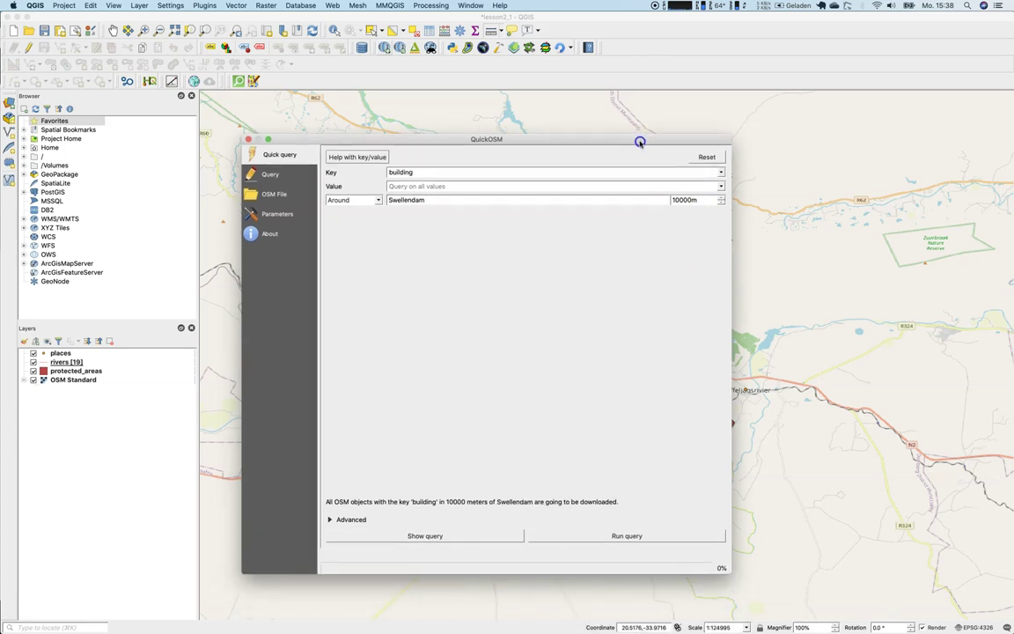
{"action": "left_click", "coordinate": [329, 520]}
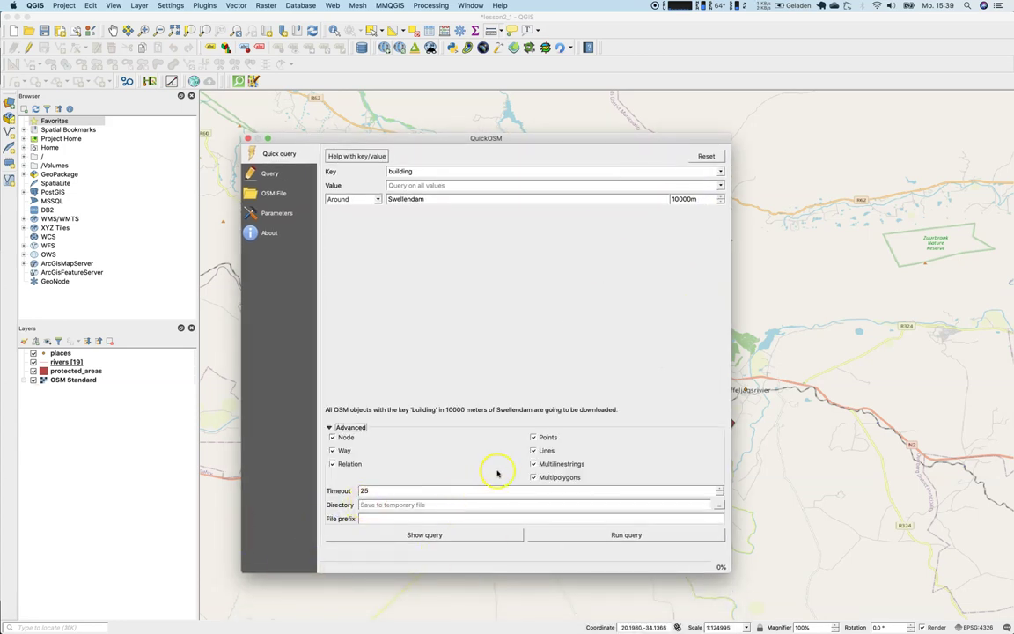
{"action": "left_click", "coordinate": [533, 437]}
{"action": "left_click", "coordinate": [533, 450]}
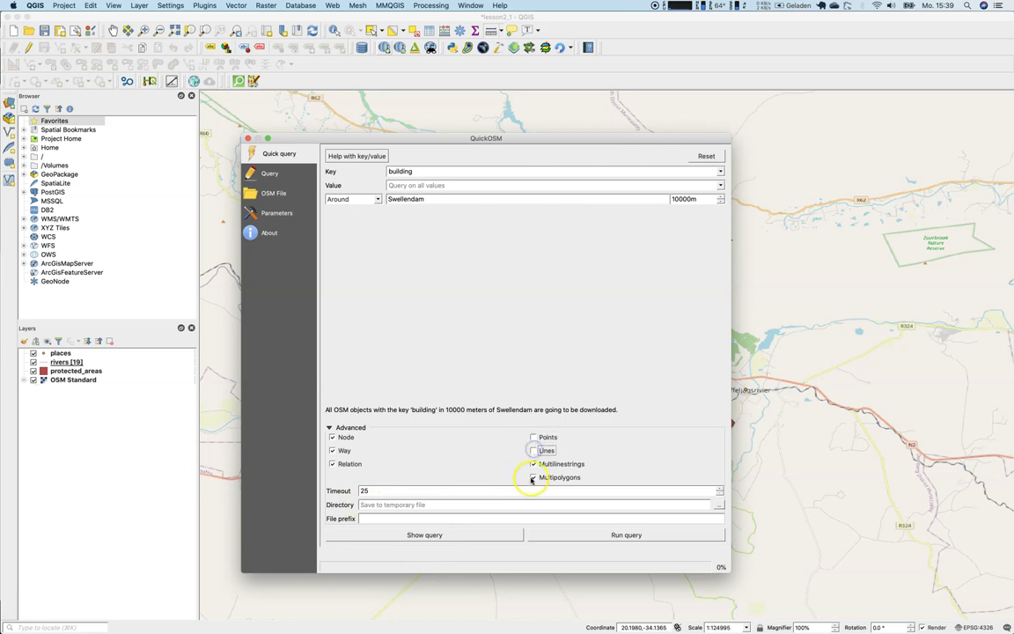
{"action": "left_click", "coordinate": [533, 464]}
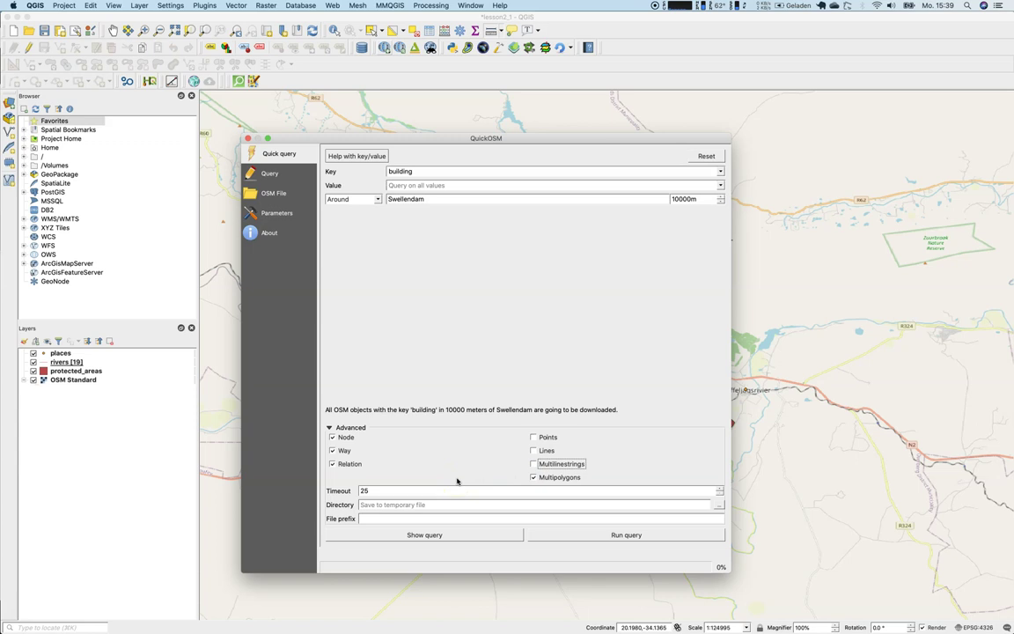
Step: Run the building query, close QuickOSM, zoom into Swellendam and hide building_Swellendam_10000
{"action": "left_click", "coordinate": [626, 537]}
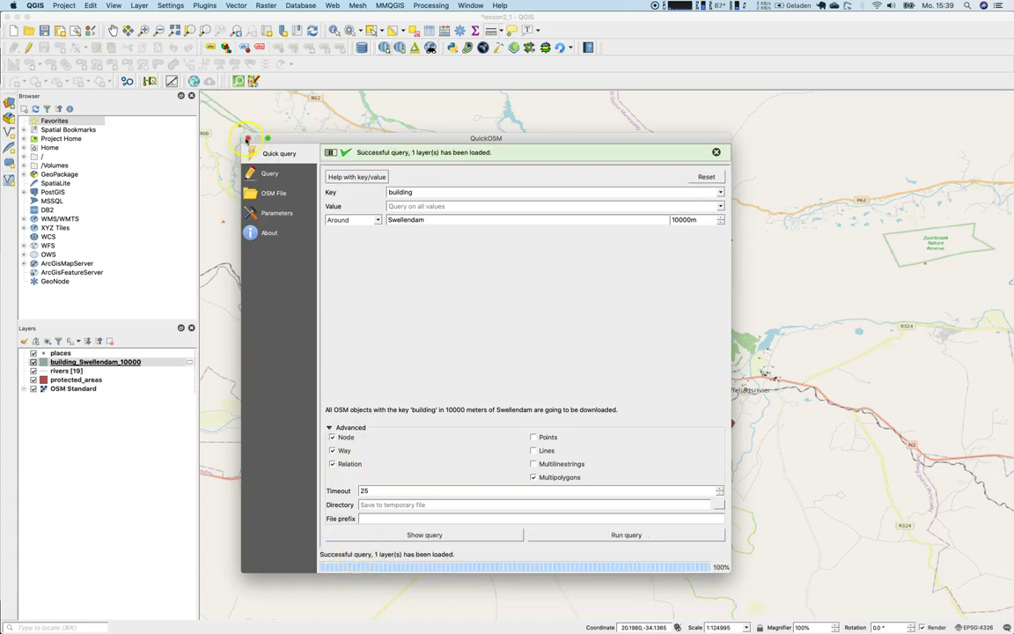
{"action": "left_click", "coordinate": [246, 138]}
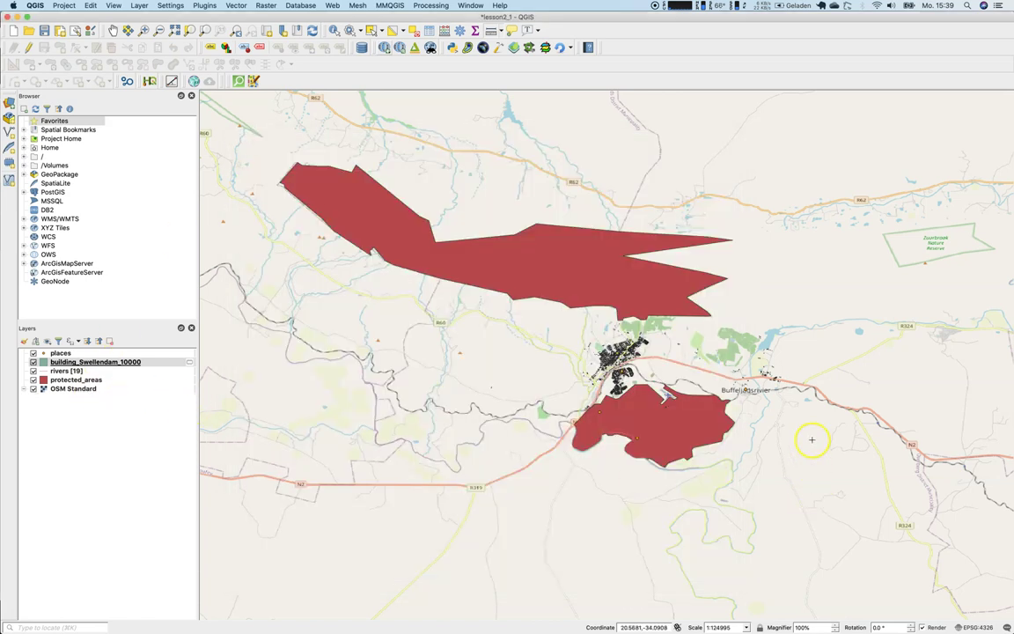
{"action": "scroll", "coordinate": [592, 343], "scroll_direction": "up", "scroll_amount": 2}
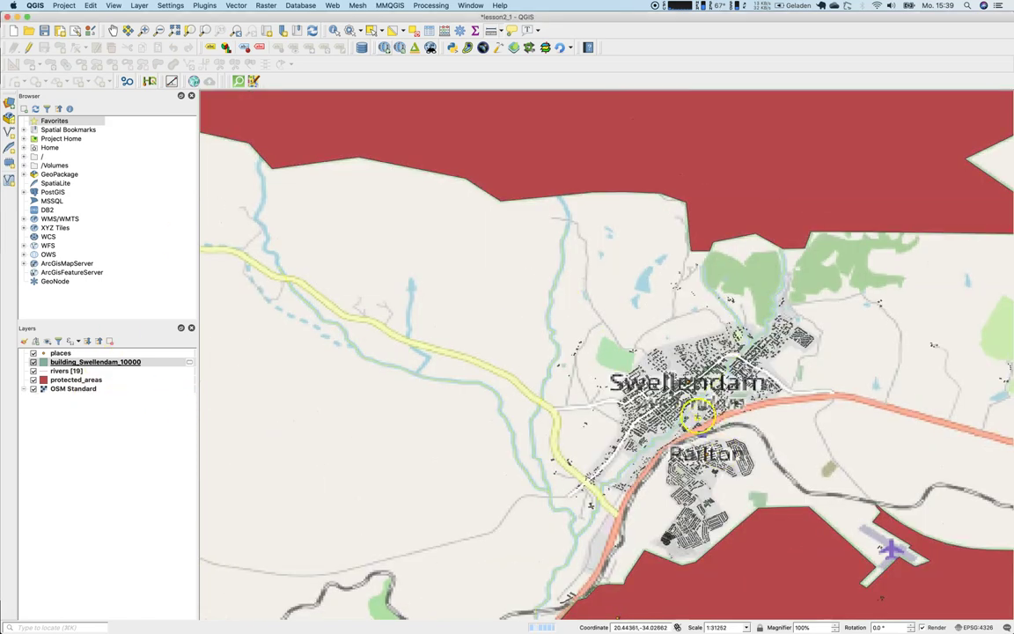
{"action": "scroll", "coordinate": [707, 455], "scroll_direction": "up", "scroll_amount": 1}
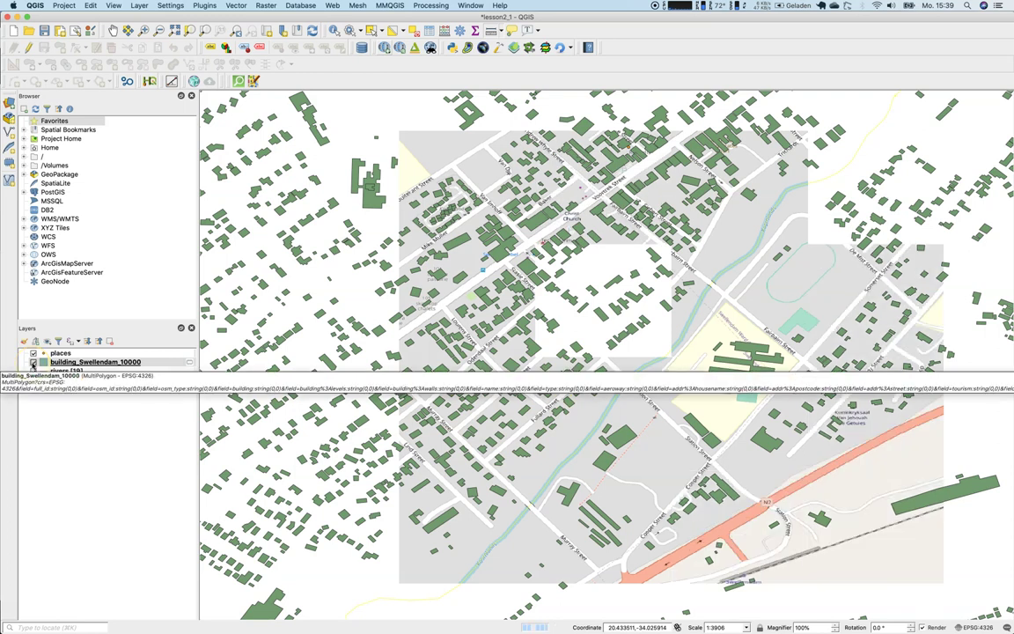
{"action": "left_click", "coordinate": [32, 363]}
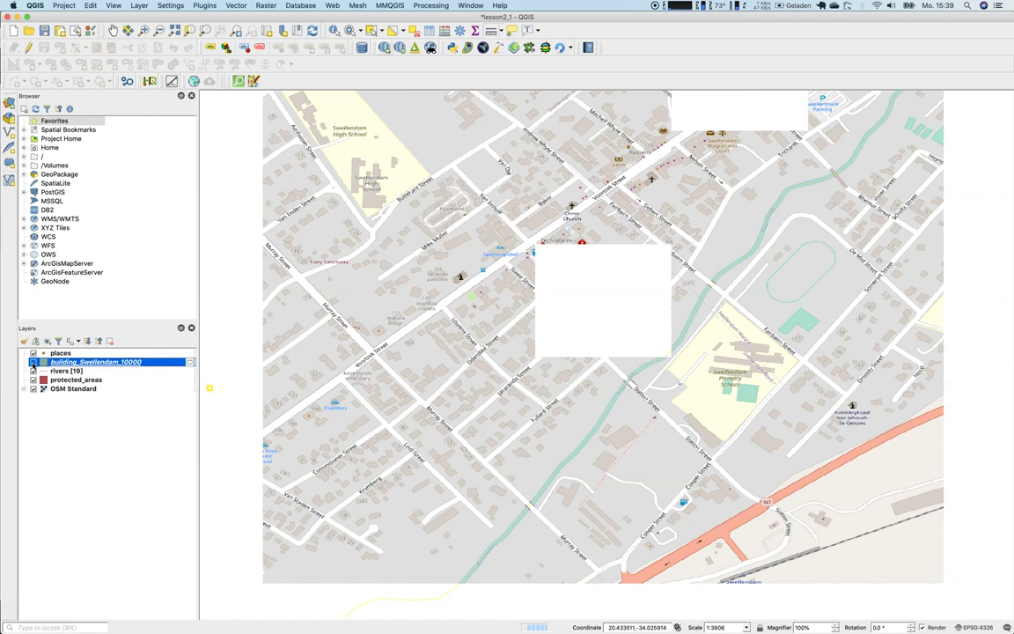
{"action": "left_click", "coordinate": [33, 363]}
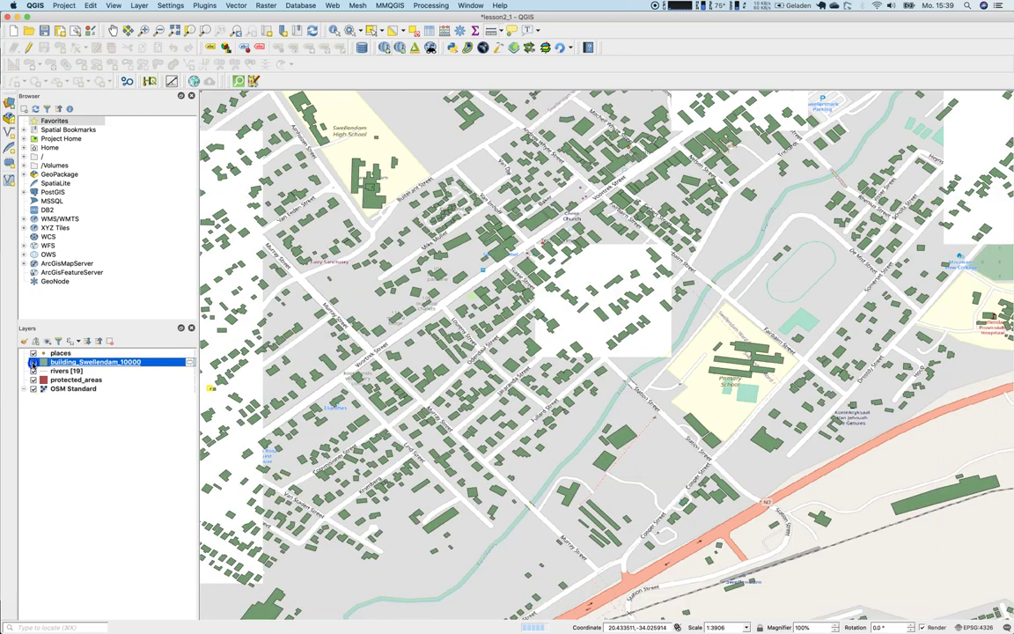
{"action": "left_click", "coordinate": [33, 363]}
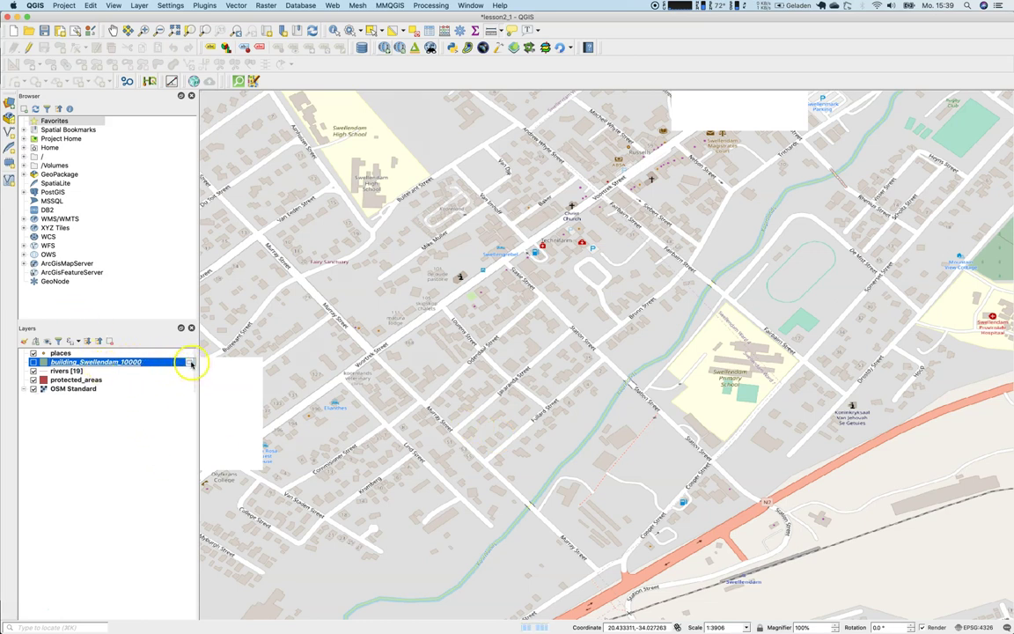
Step: Make the building_Swellendam_10000 layer permanent with ESRI Shapefile as the format
{"action": "mouse_move", "coordinate": [190, 364]}
{"action": "right_click", "coordinate": [98, 362]}
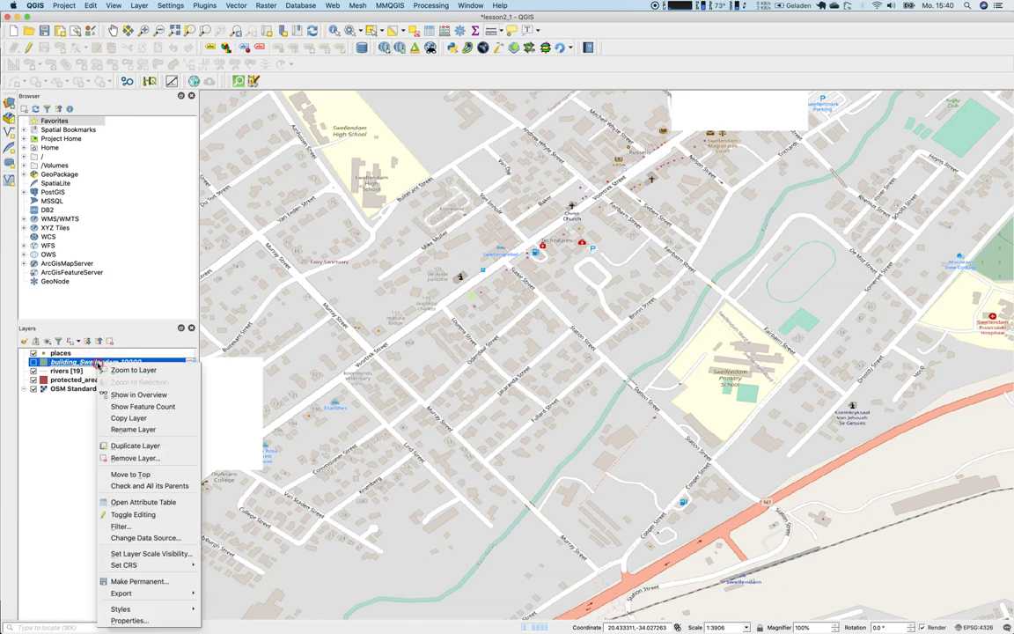
{"action": "left_click", "coordinate": [141, 582]}
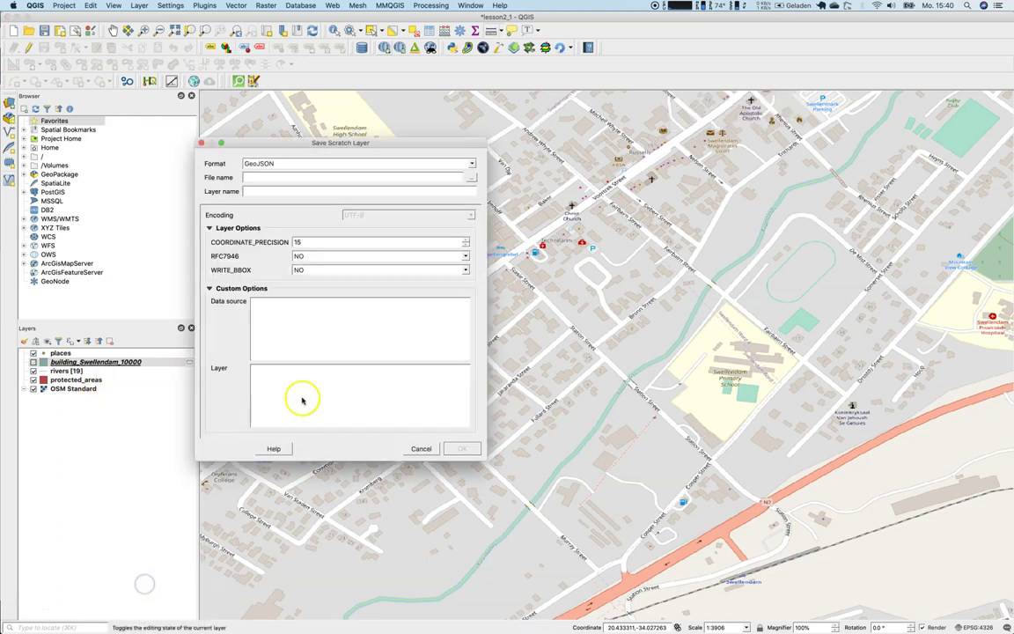
{"action": "left_click", "coordinate": [367, 164]}
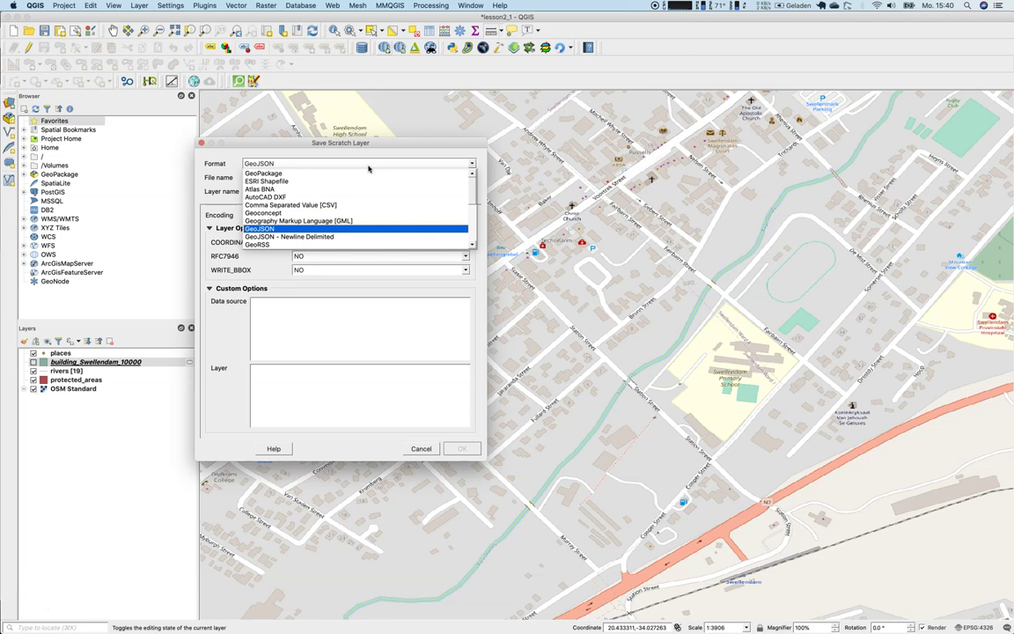
{"action": "left_click", "coordinate": [353, 184]}
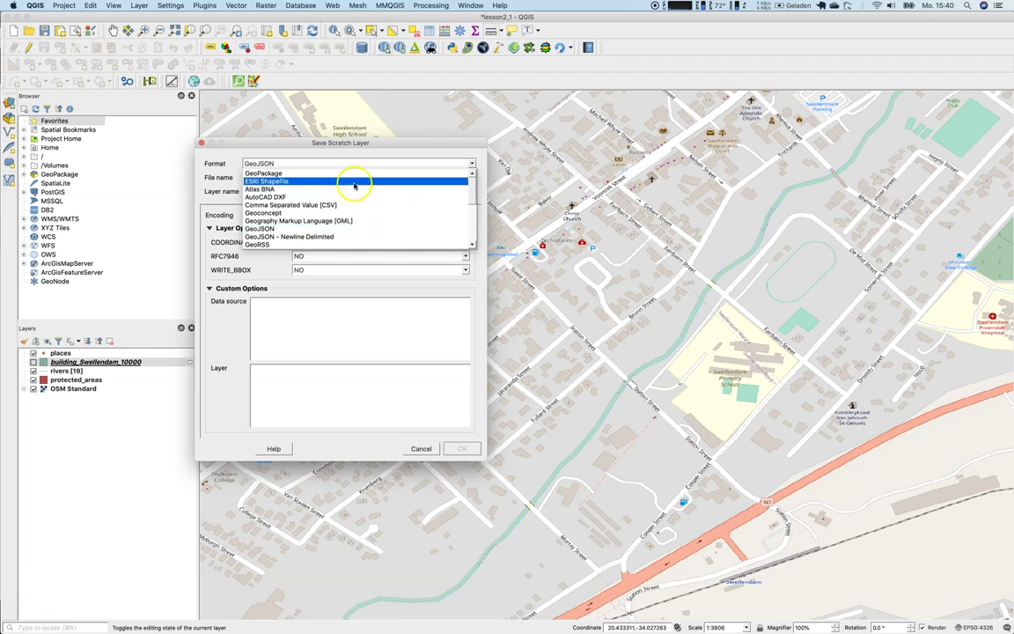
{"action": "left_click", "coordinate": [353, 182]}
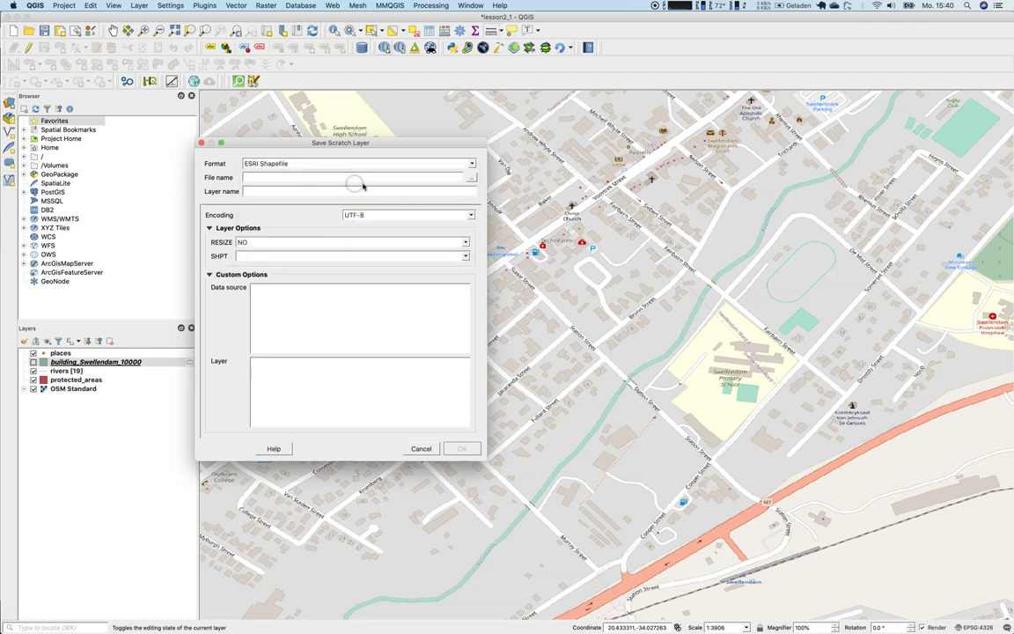
Step: Save it as buildings.shp in the exercise_data/shapefile folder and confirm
{"action": "left_click", "coordinate": [469, 177]}
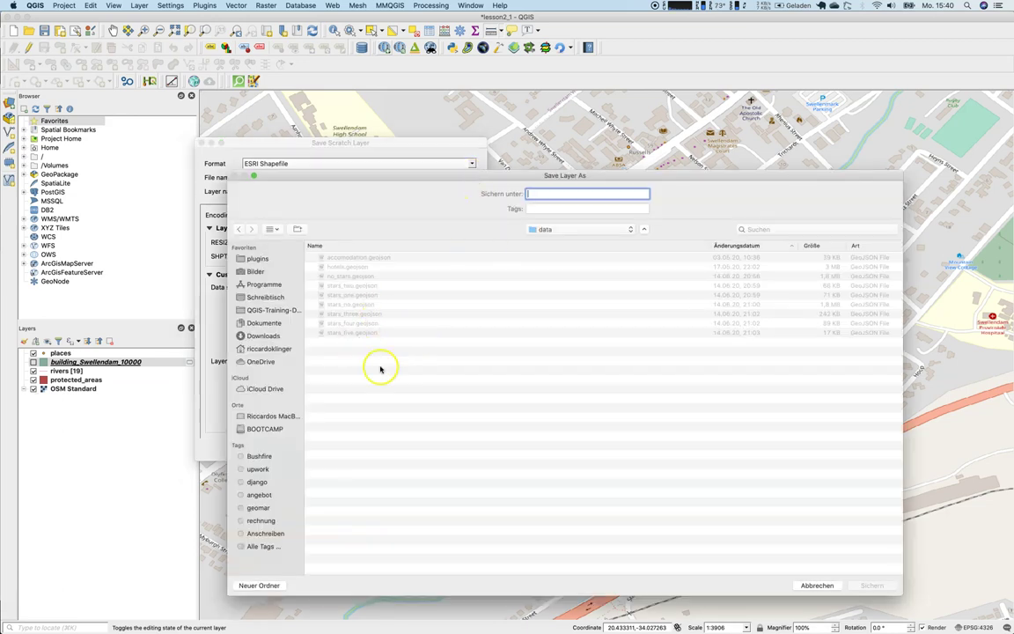
{"action": "left_click", "coordinate": [267, 310]}
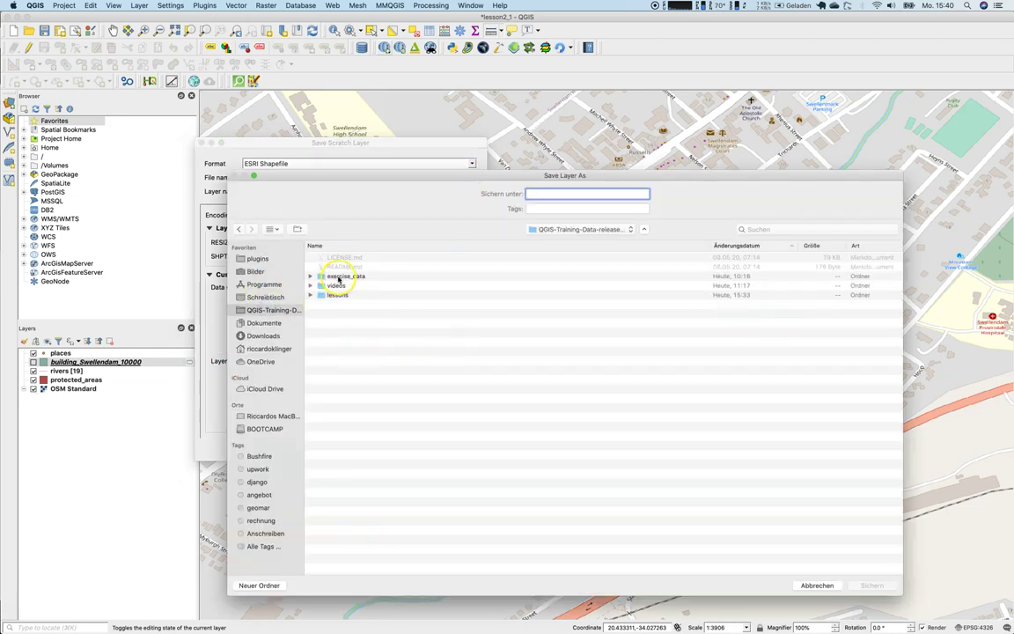
{"action": "double_click", "coordinate": [331, 279]}
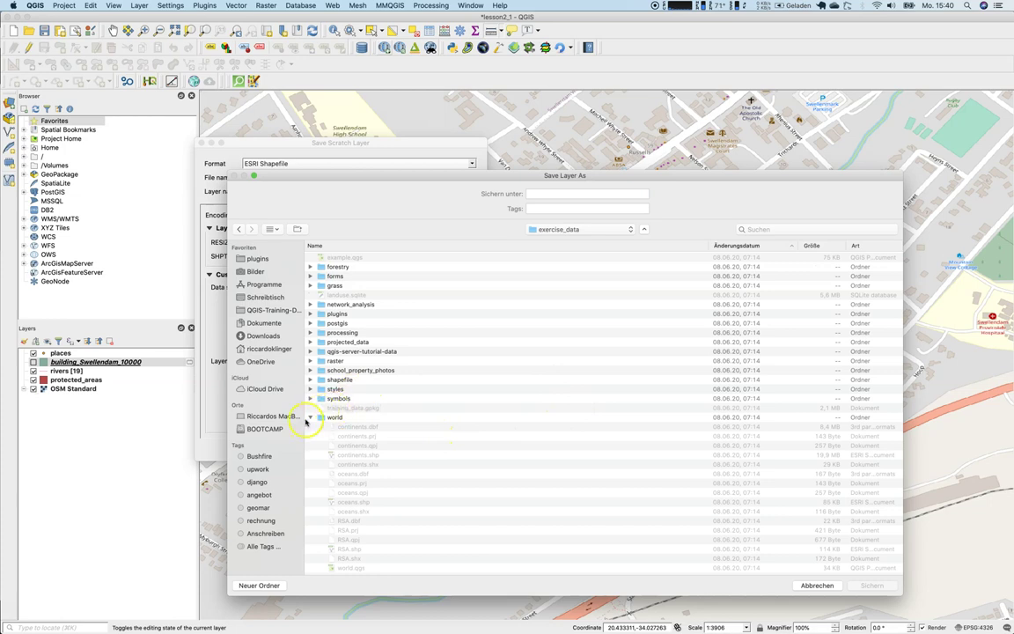
{"action": "left_click", "coordinate": [310, 418]}
{"action": "double_click", "coordinate": [338, 380]}
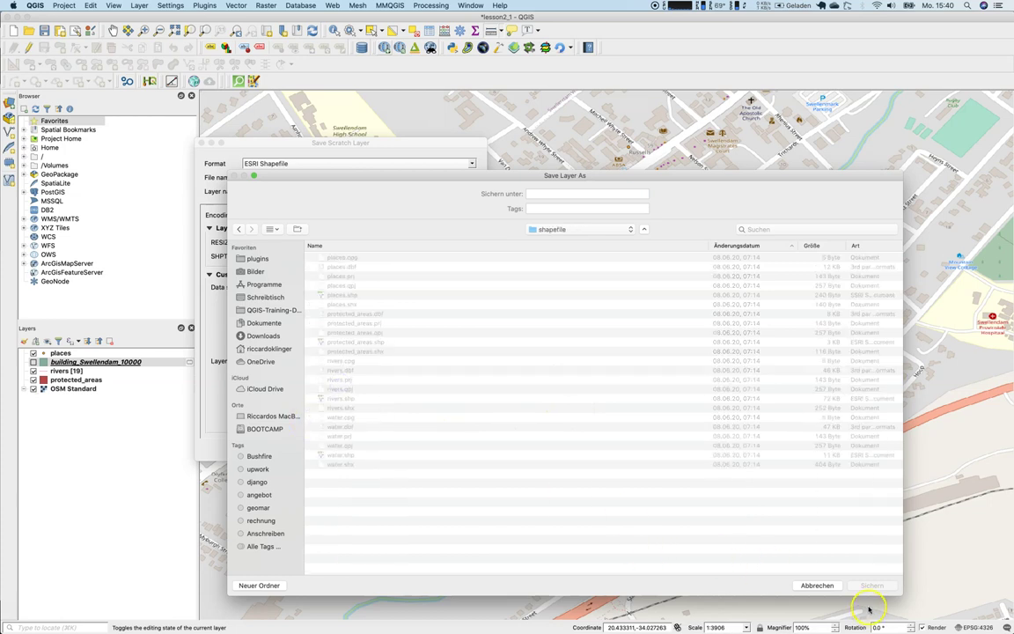
{"action": "left_click", "coordinate": [545, 197]}
{"action": "type", "text": "build"}
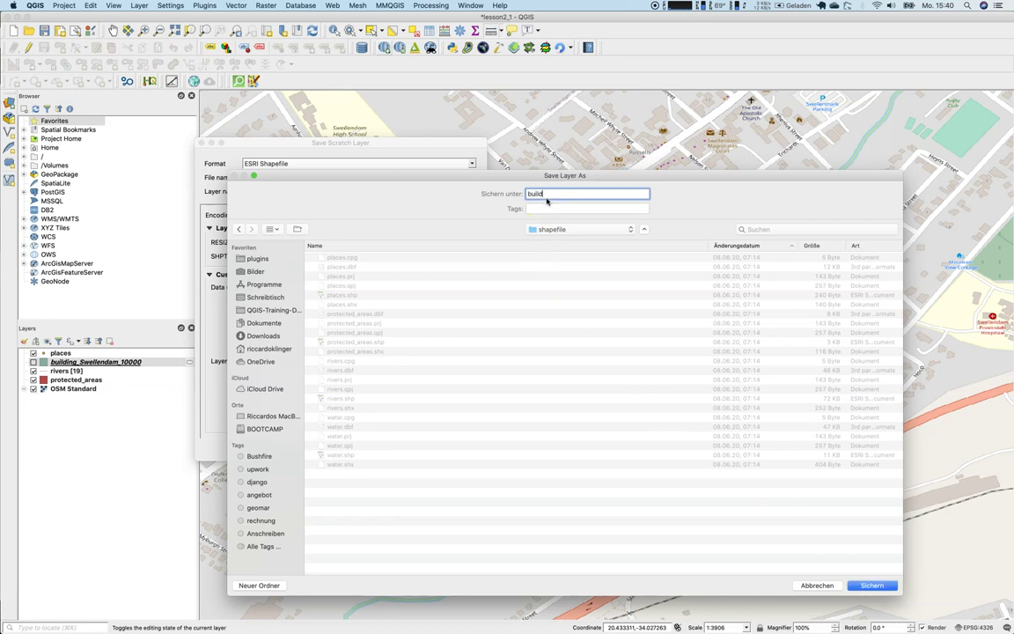
{"action": "type", "text": "ings"}
{"action": "left_click", "coordinate": [871, 584]}
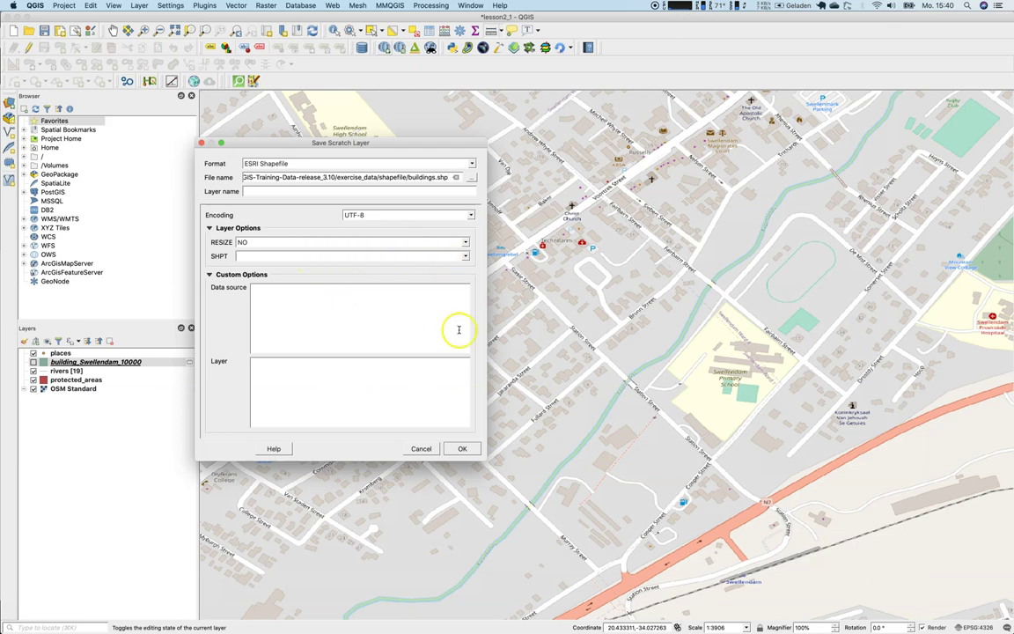
{"action": "left_click", "coordinate": [461, 448]}
{"action": "left_click", "coordinate": [201, 451]}
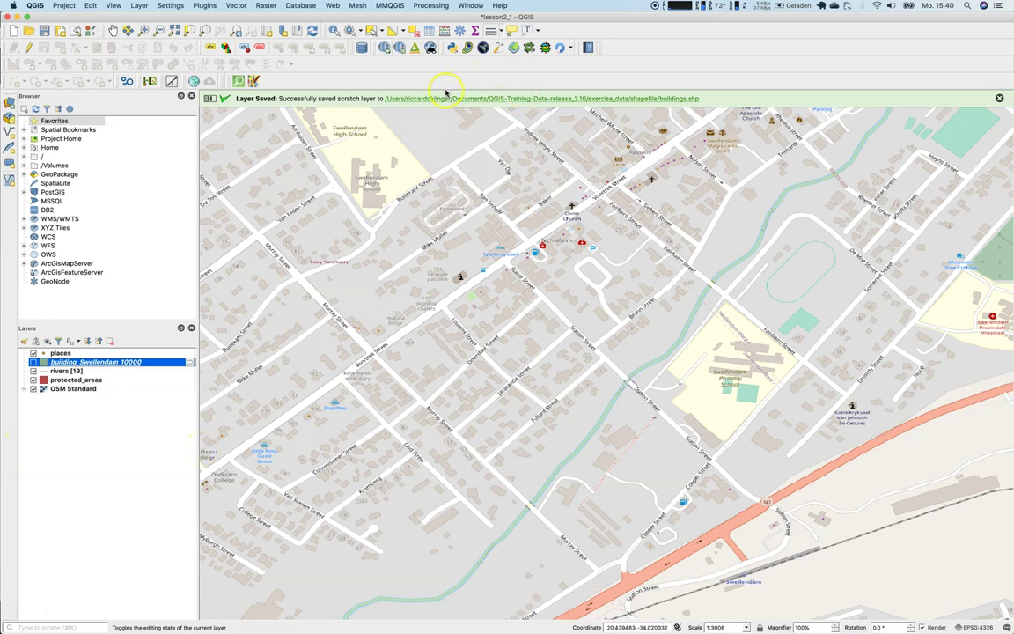
Step: Remove the temporary building_Swellendam_10000 layer from the project
{"action": "right_click", "coordinate": [121, 361]}
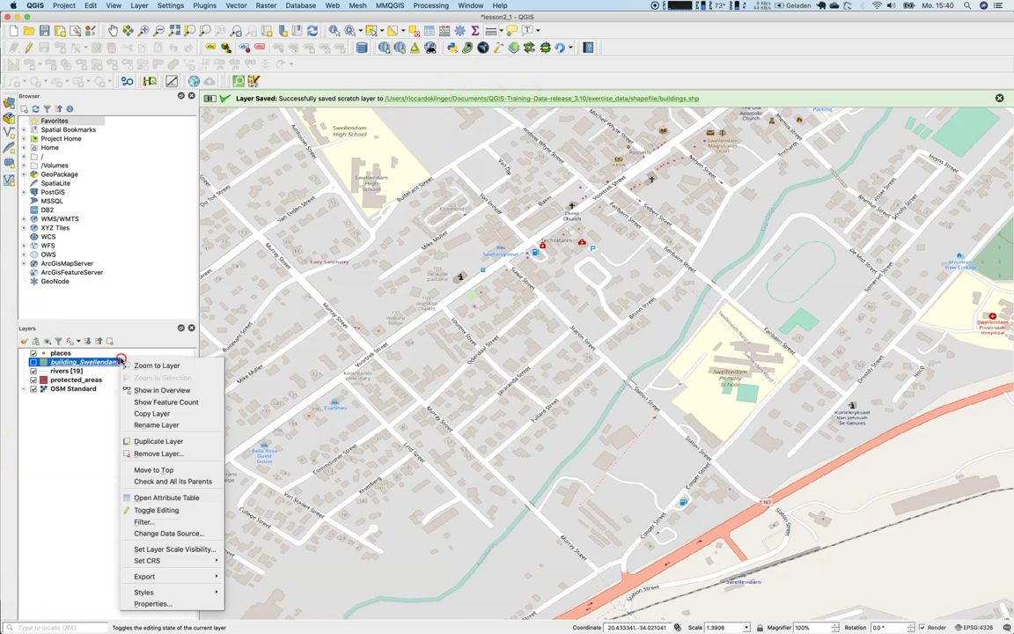
{"action": "left_click", "coordinate": [134, 453]}
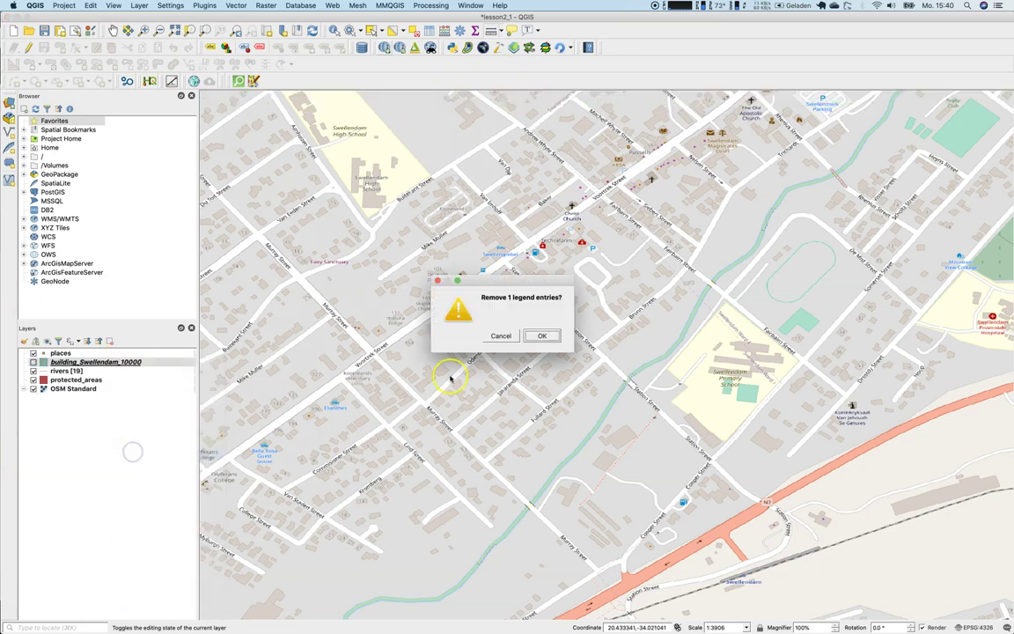
{"action": "left_click", "coordinate": [547, 336]}
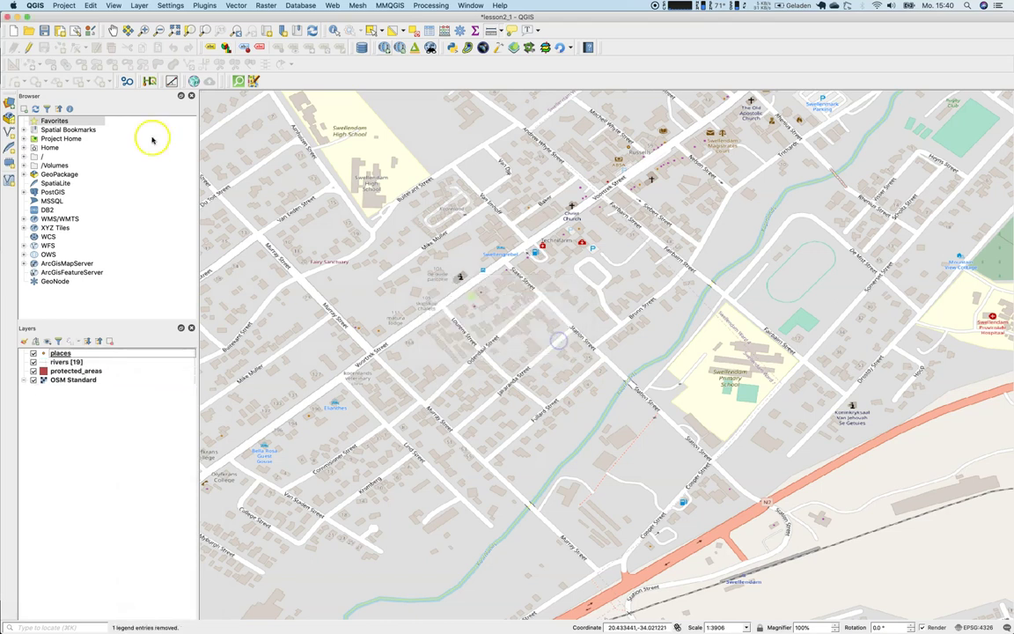
Step: Add buildings.shp through the Data Source Manager's Vector page
{"action": "left_click", "coordinate": [25, 139]}
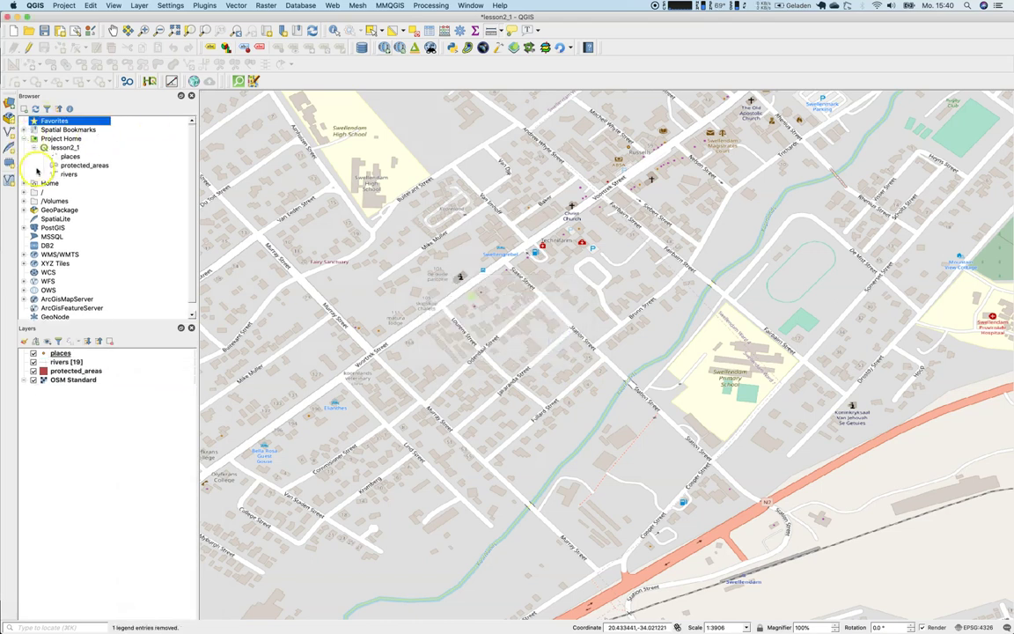
{"action": "left_click", "coordinate": [9, 98]}
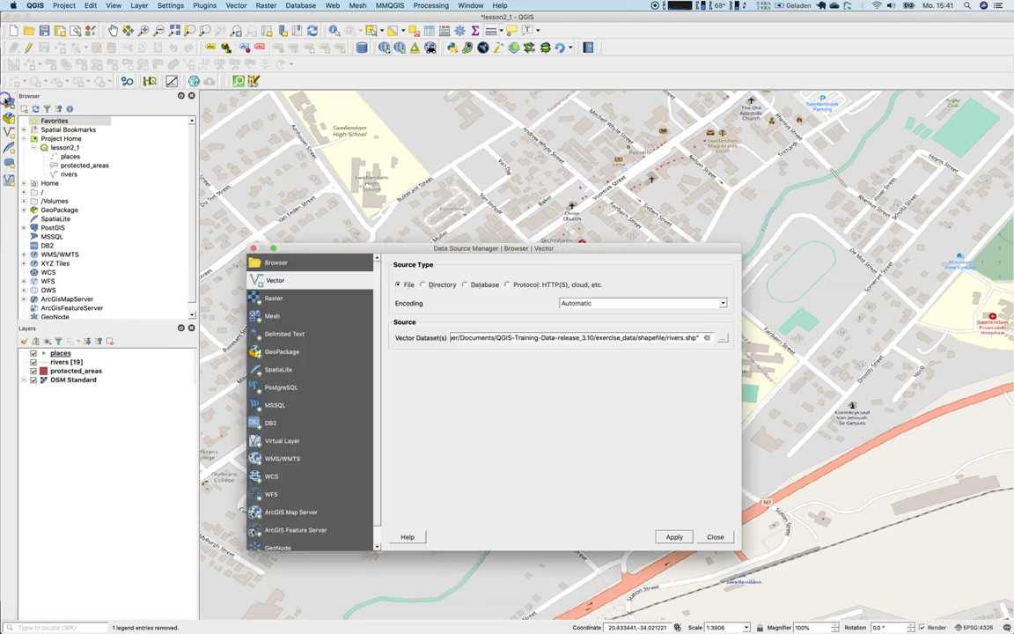
{"action": "left_click", "coordinate": [727, 340]}
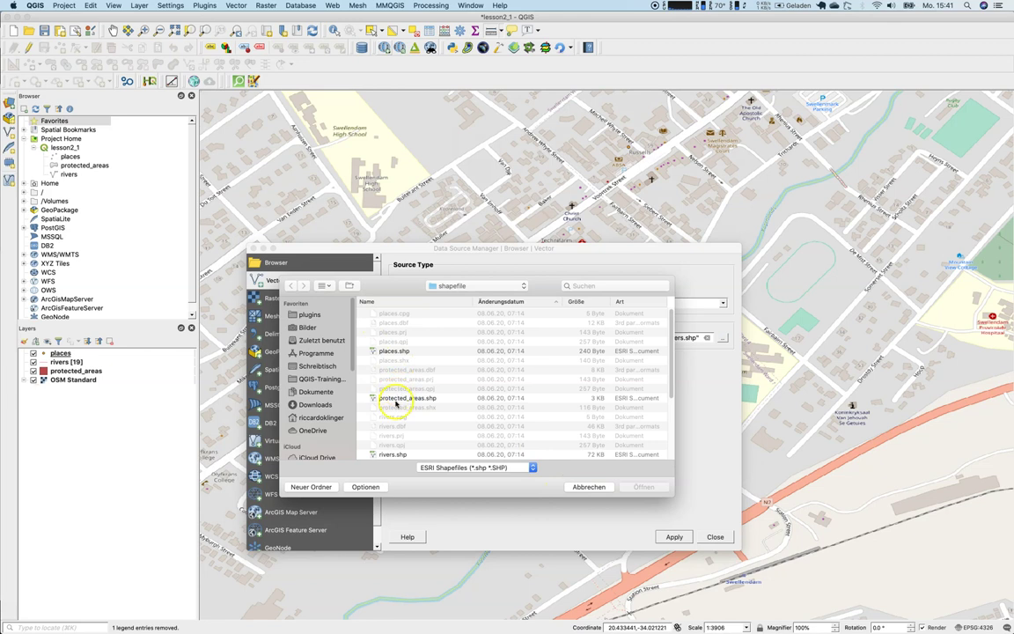
{"action": "scroll", "coordinate": [395, 405], "scroll_direction": "down", "scroll_amount": 5}
{"action": "left_click", "coordinate": [394, 446]}
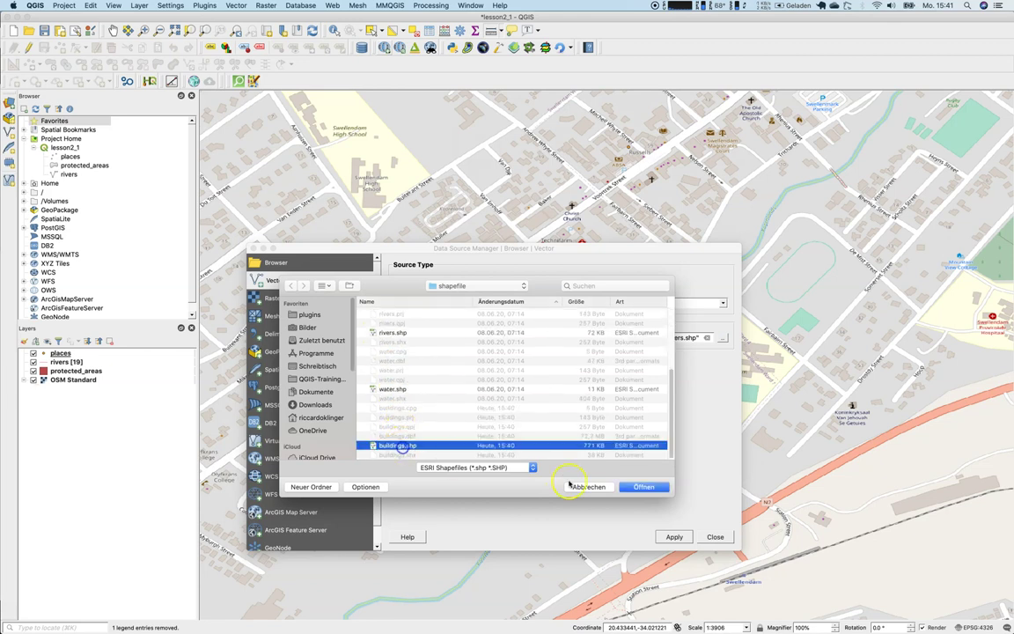
{"action": "left_click", "coordinate": [637, 487]}
{"action": "left_click", "coordinate": [673, 536]}
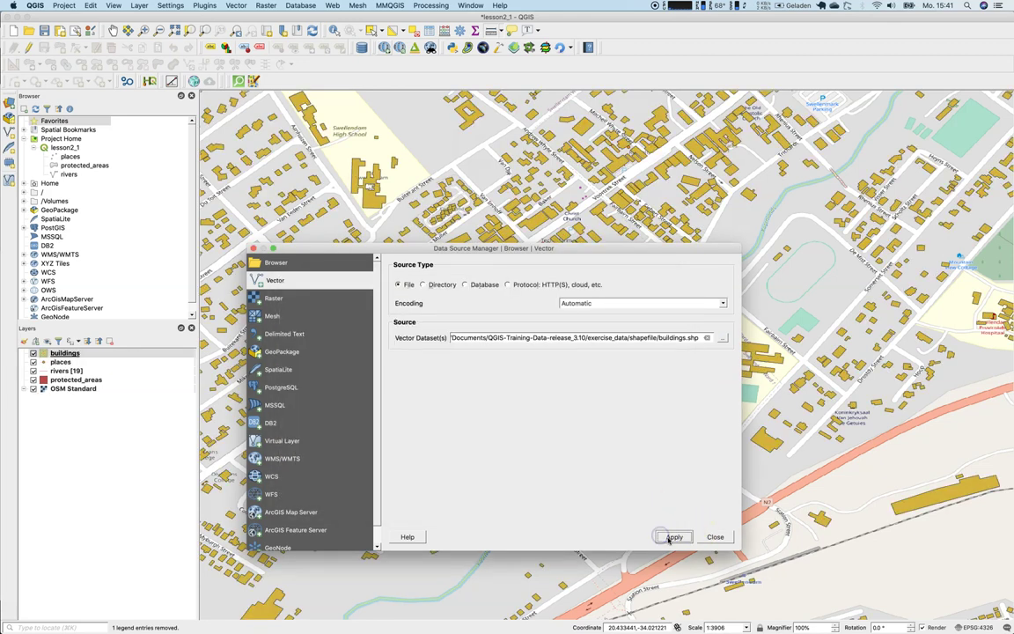
{"action": "left_click", "coordinate": [715, 536]}
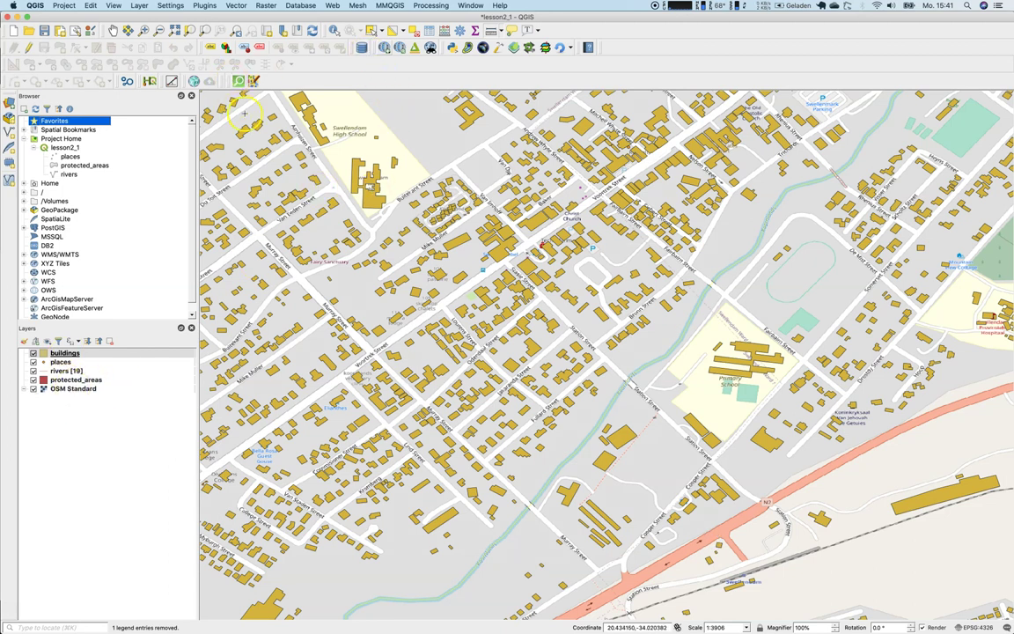
Step: Zoom to the buildings layer's extent, then zoom out around Swellendam
{"action": "right_click", "coordinate": [65, 356]}
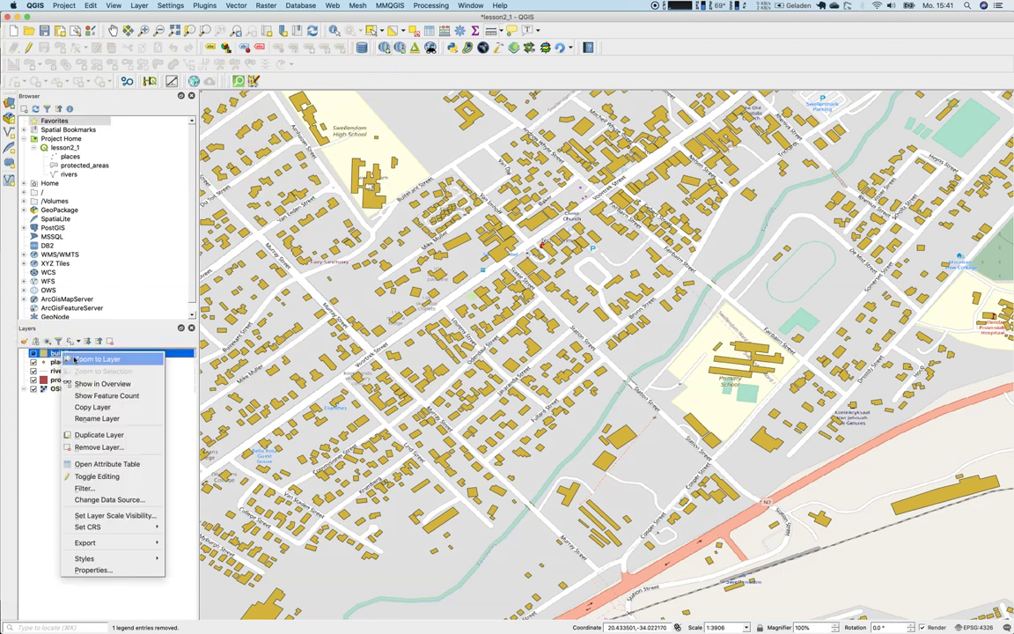
{"action": "left_click", "coordinate": [76, 359]}
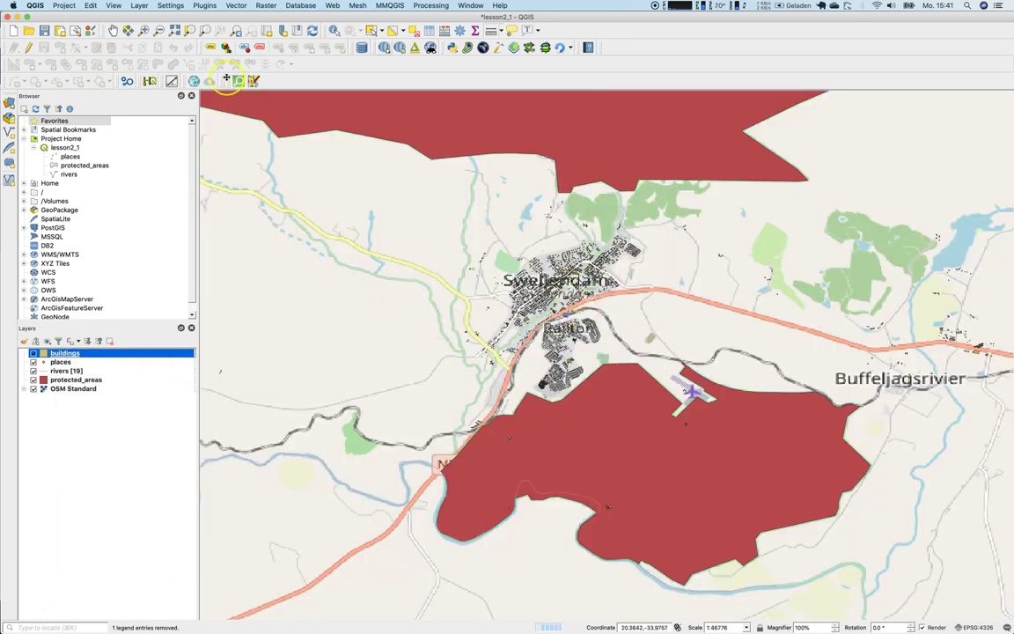
{"action": "scroll", "coordinate": [377, 326], "scroll_direction": "down", "scroll_amount": 2}
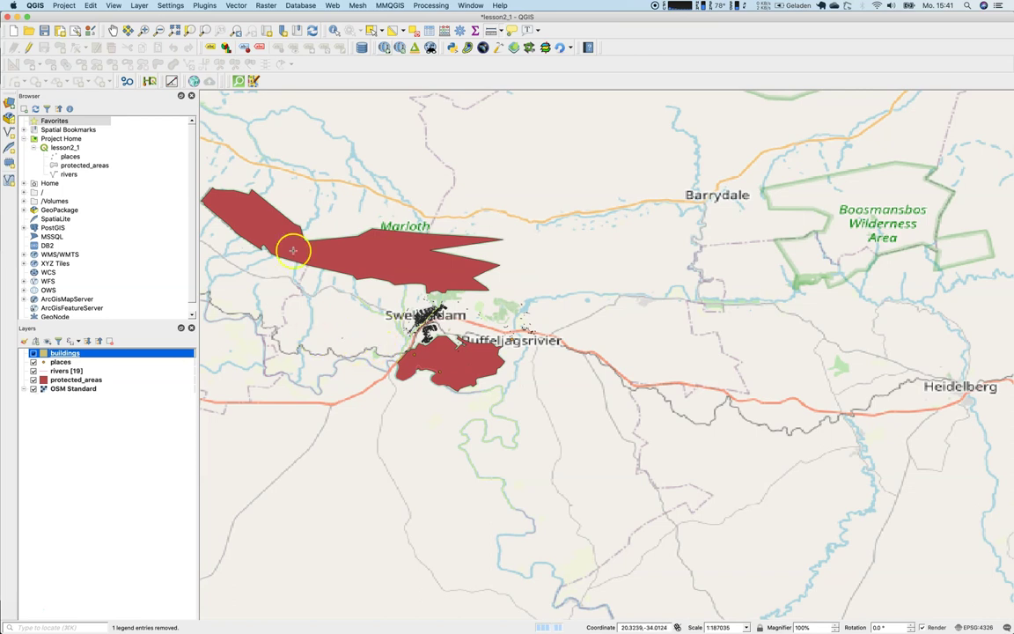
{"action": "left_click", "coordinate": [160, 32]}
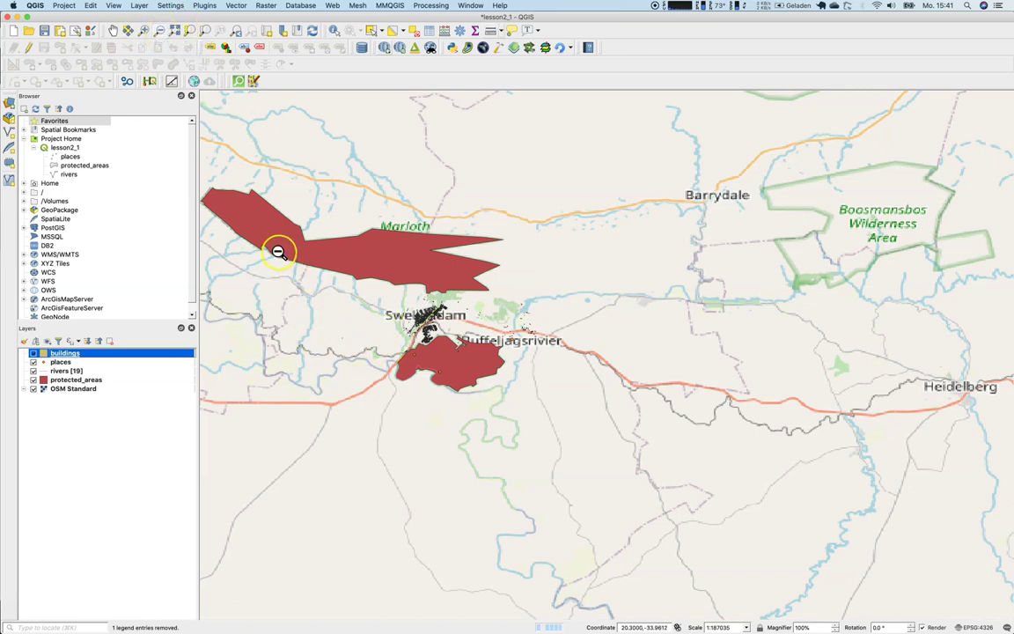
{"action": "left_click_drag", "start_coordinate": [277, 251], "coordinate": [710, 479]}
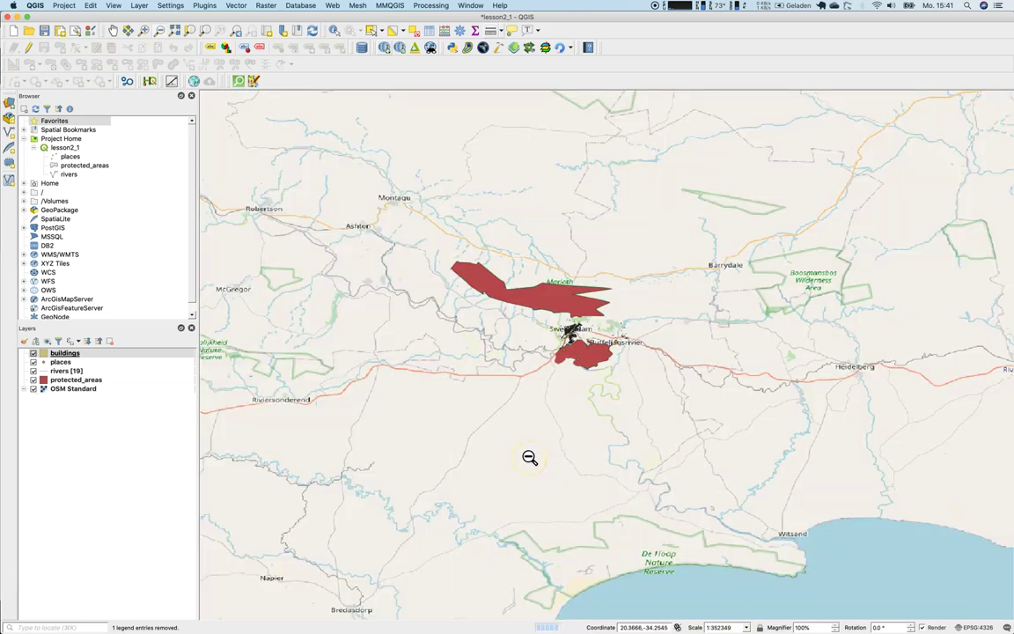
Step: Hide the OSM Standard basemap and zoom to the full rivers layer
{"action": "left_click", "coordinate": [34, 389]}
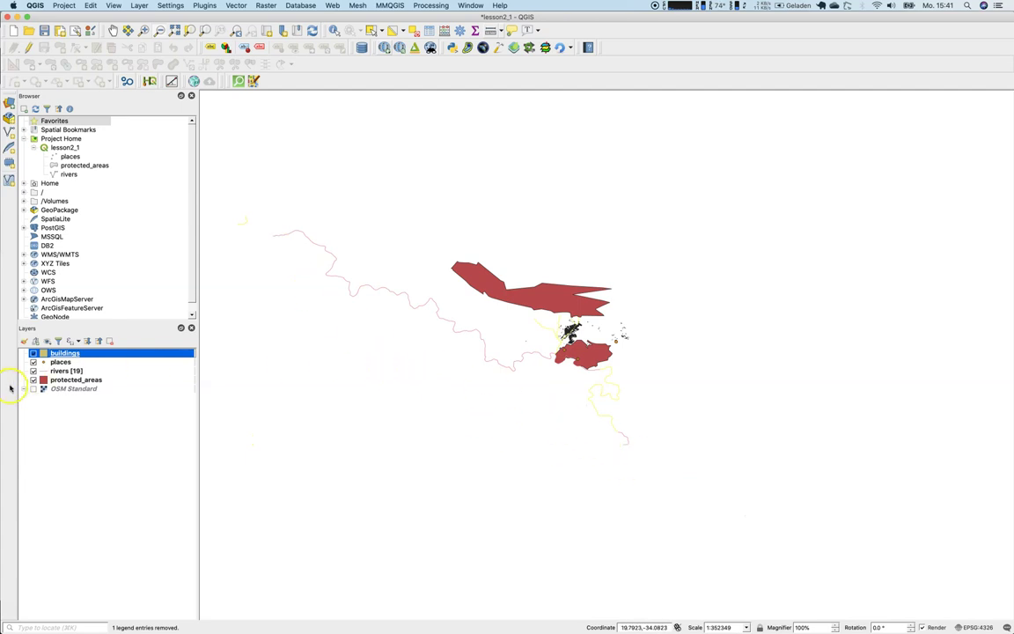
{"action": "right_click", "coordinate": [69, 371]}
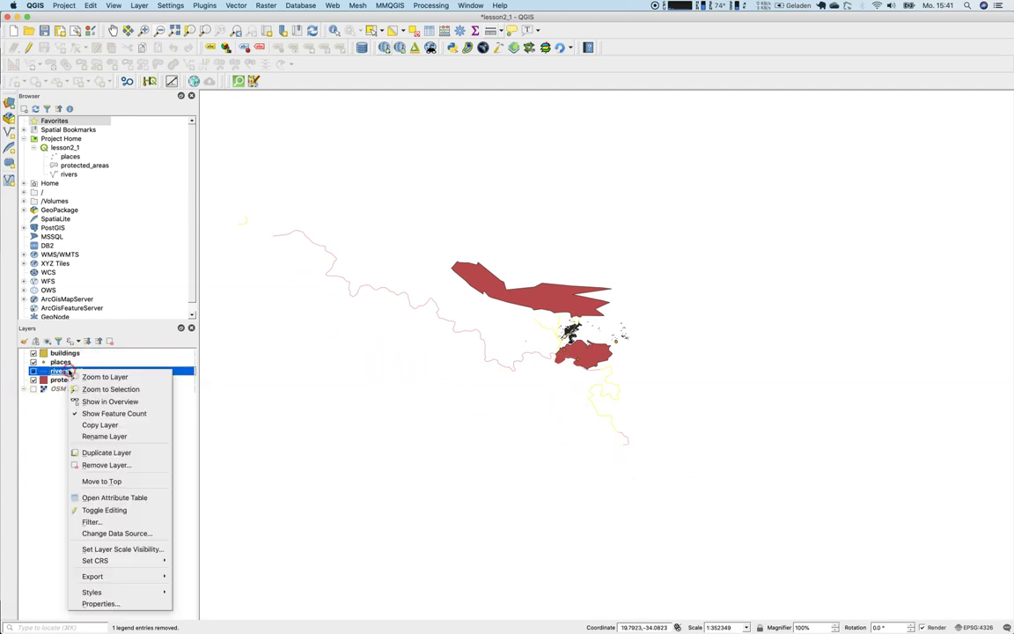
{"action": "left_click", "coordinate": [97, 376]}
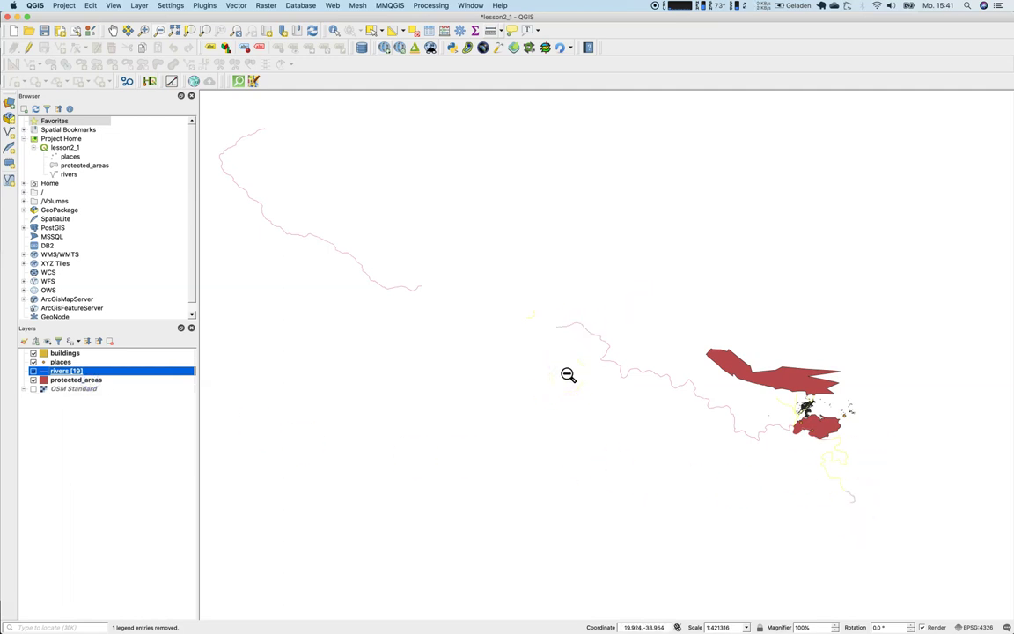
Step: In QuickOSM, set the key to highway and limit the search to the rivers layer extent
{"action": "left_click", "coordinate": [239, 81]}
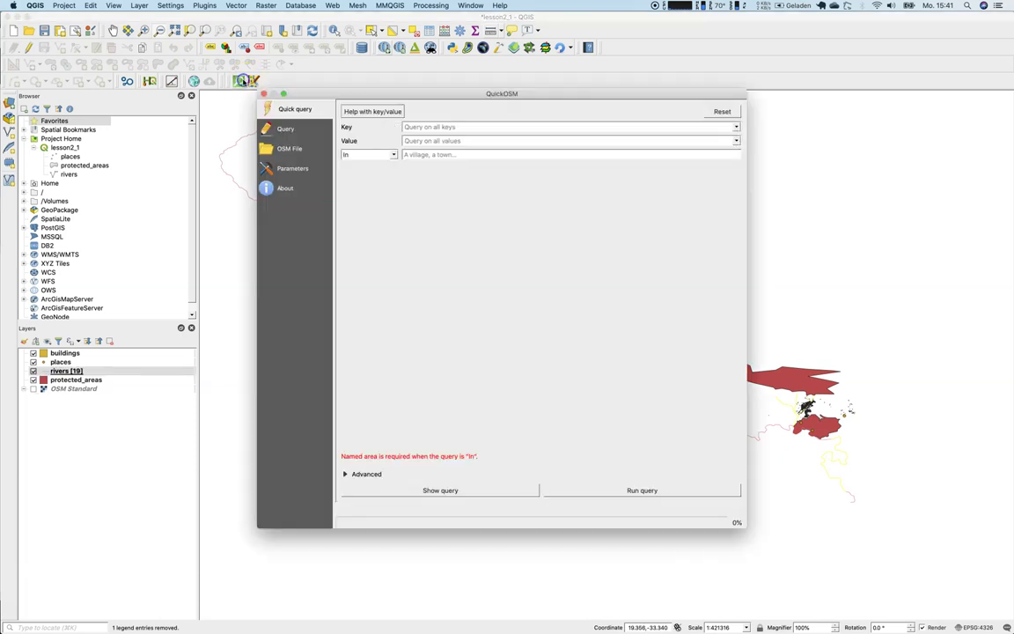
{"action": "left_click", "coordinate": [736, 127]}
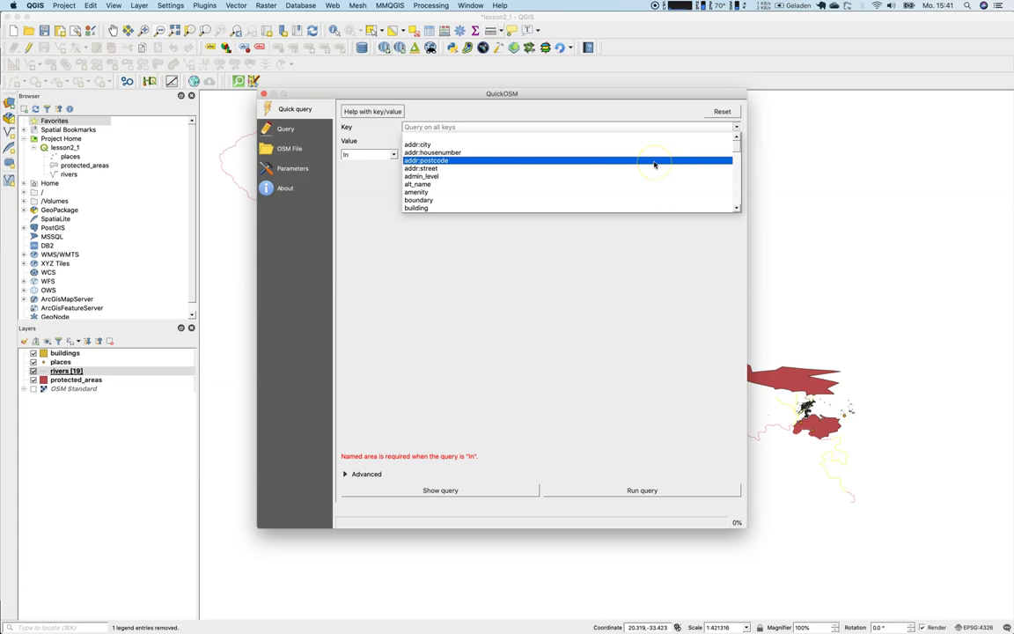
{"action": "scroll", "coordinate": [654, 165], "scroll_direction": "down", "scroll_amount": 2}
{"action": "scroll", "coordinate": [654, 165], "scroll_direction": "down", "scroll_amount": 1}
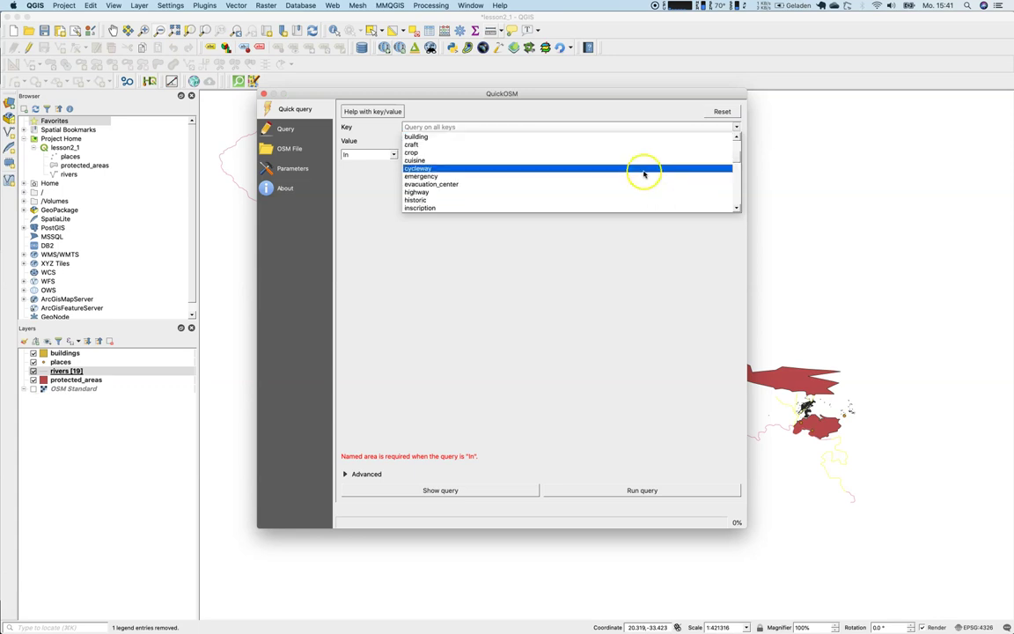
{"action": "left_click", "coordinate": [640, 190]}
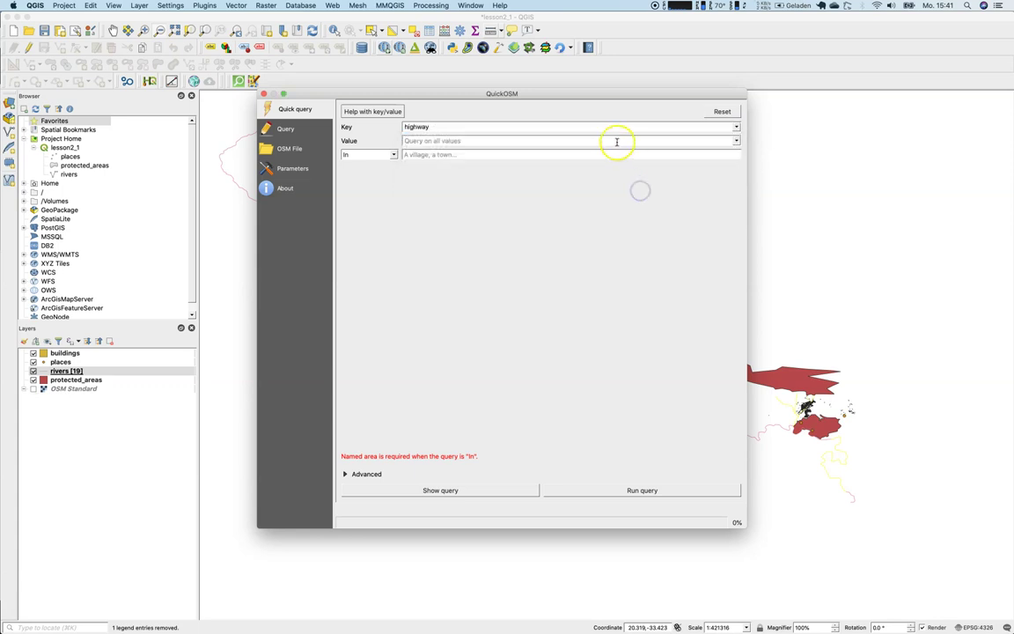
{"action": "left_click", "coordinate": [393, 154]}
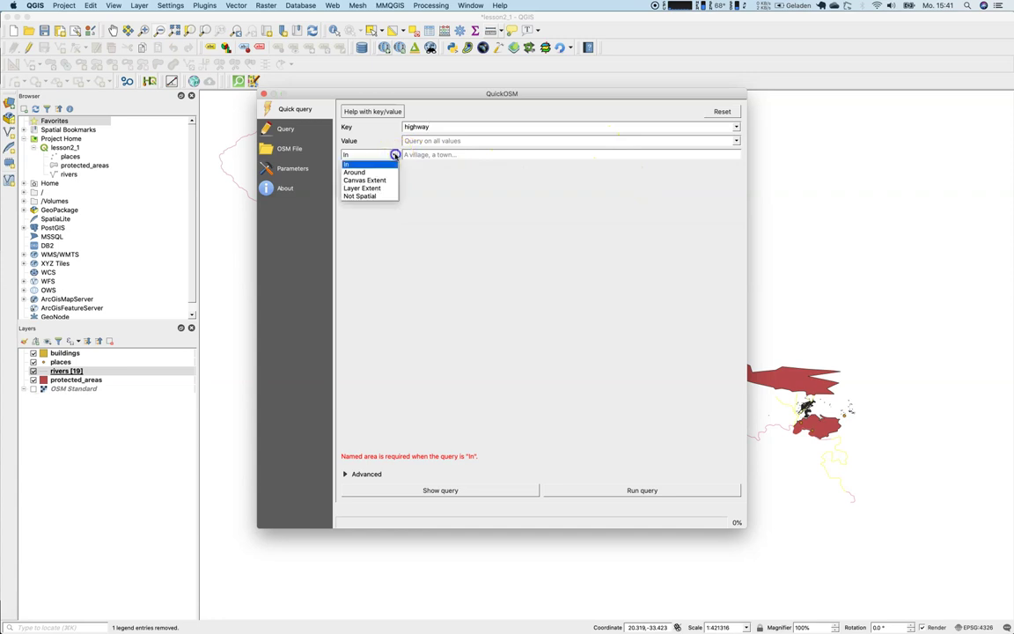
{"action": "left_click", "coordinate": [391, 188]}
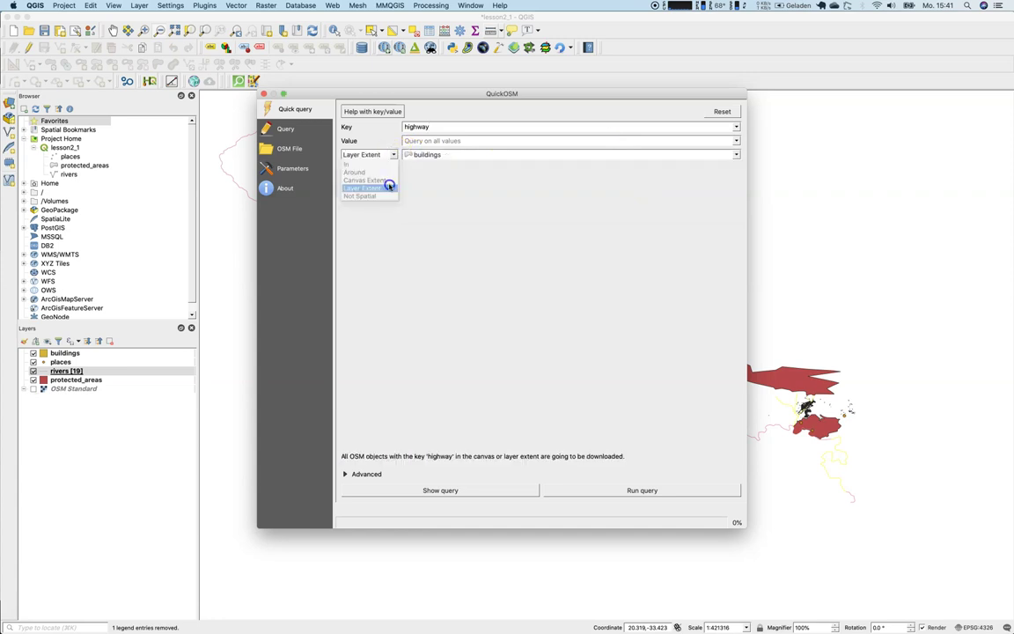
{"action": "left_click", "coordinate": [736, 154]}
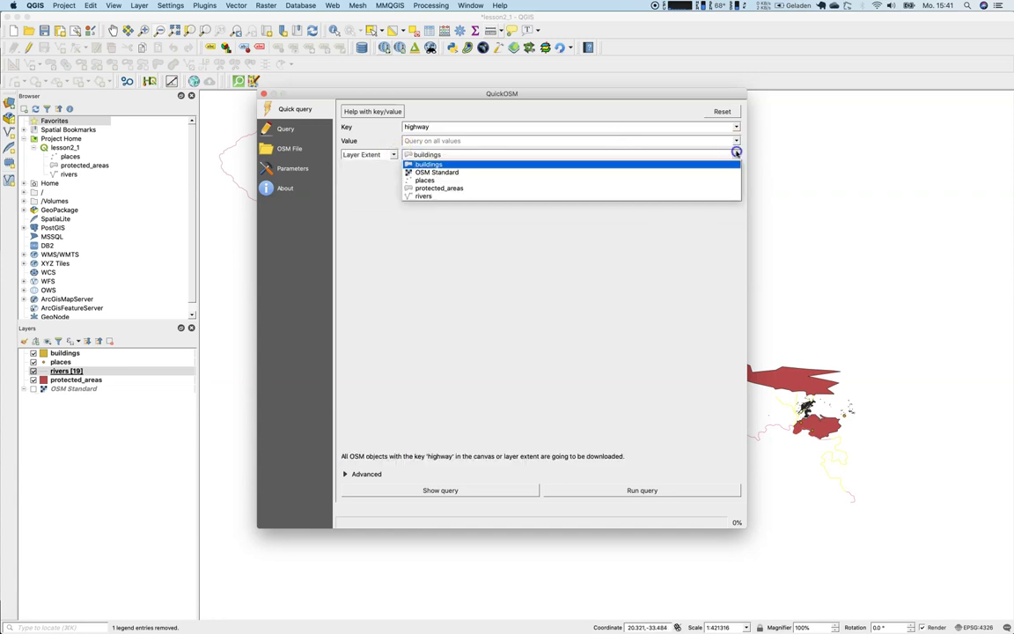
{"action": "left_click", "coordinate": [617, 194]}
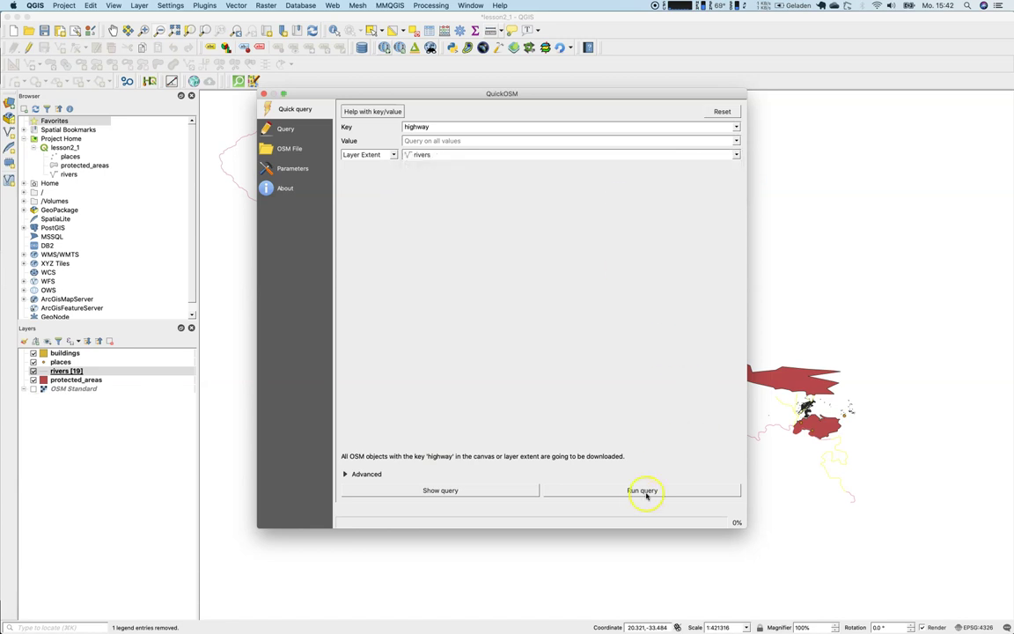
Step: Under Advanced, exclude points and multipolygons while keeping lines
{"action": "left_click", "coordinate": [345, 474]}
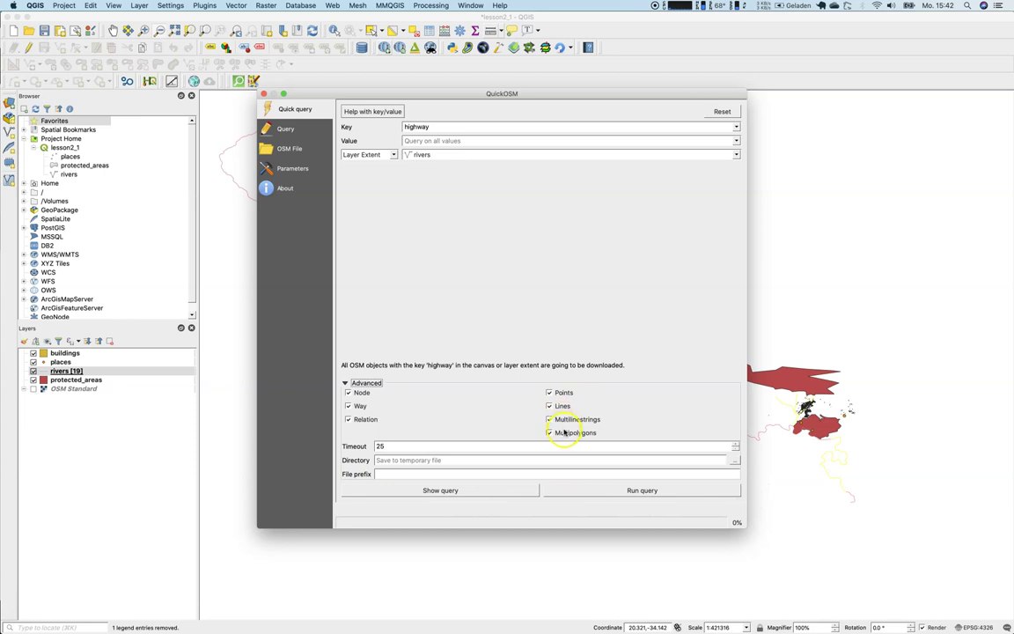
{"action": "left_click", "coordinate": [551, 406]}
{"action": "left_click", "coordinate": [562, 393]}
{"action": "left_click", "coordinate": [566, 432]}
Step: Run the highway query and close QuickOSM once it finishes
{"action": "left_click", "coordinate": [628, 491]}
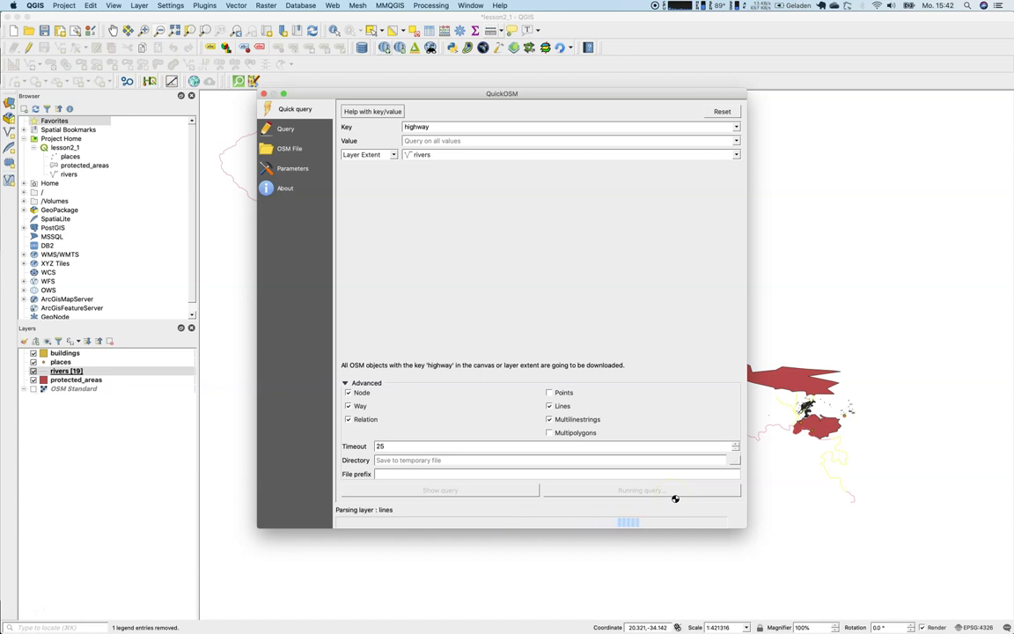
{"action": "left_click", "coordinate": [463, 476]}
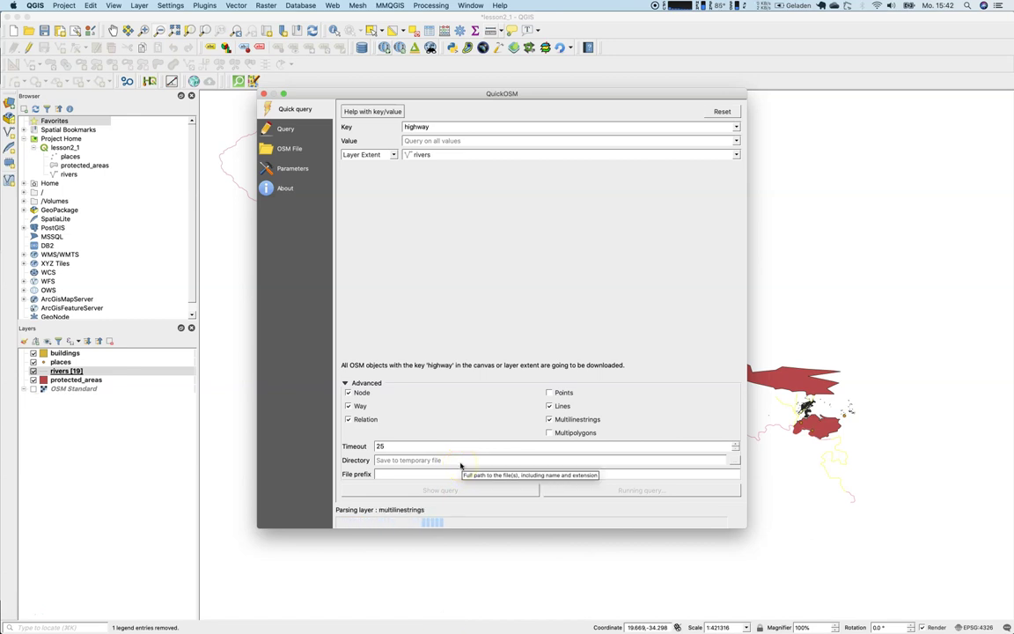
{"action": "left_click", "coordinate": [382, 446]}
{"action": "left_click", "coordinate": [384, 443]}
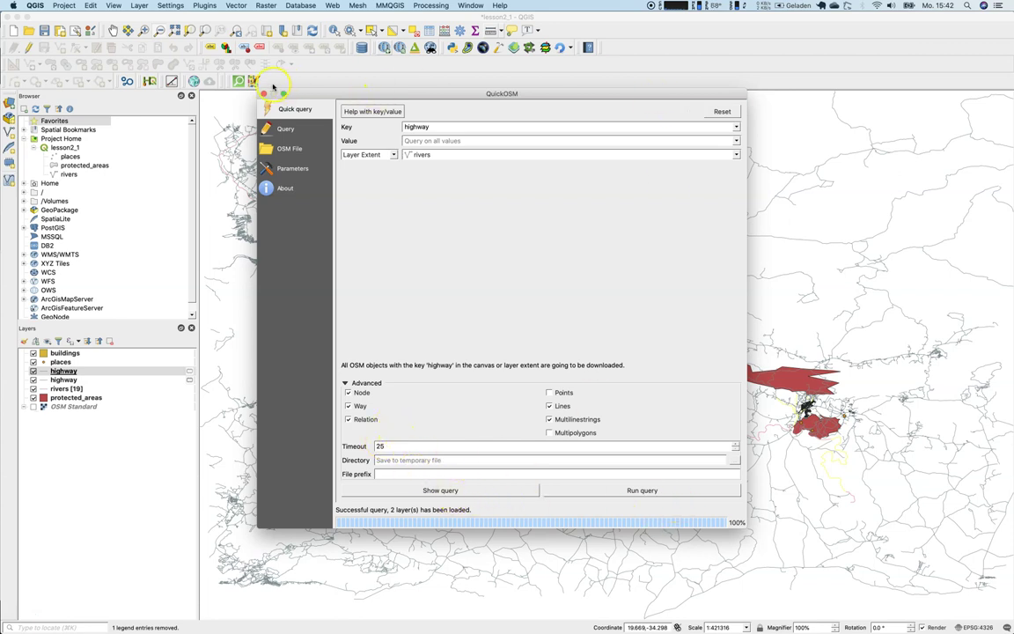
{"action": "left_click", "coordinate": [263, 91]}
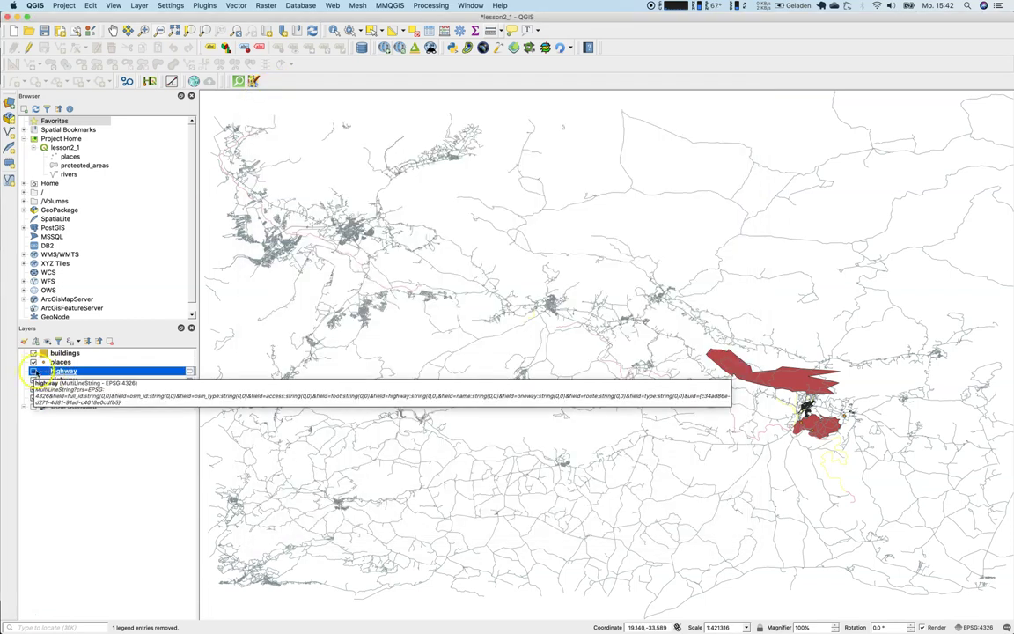
Step: Hide the upper highway layer, leaving only the lower highway road network visible
{"action": "left_click", "coordinate": [33, 370]}
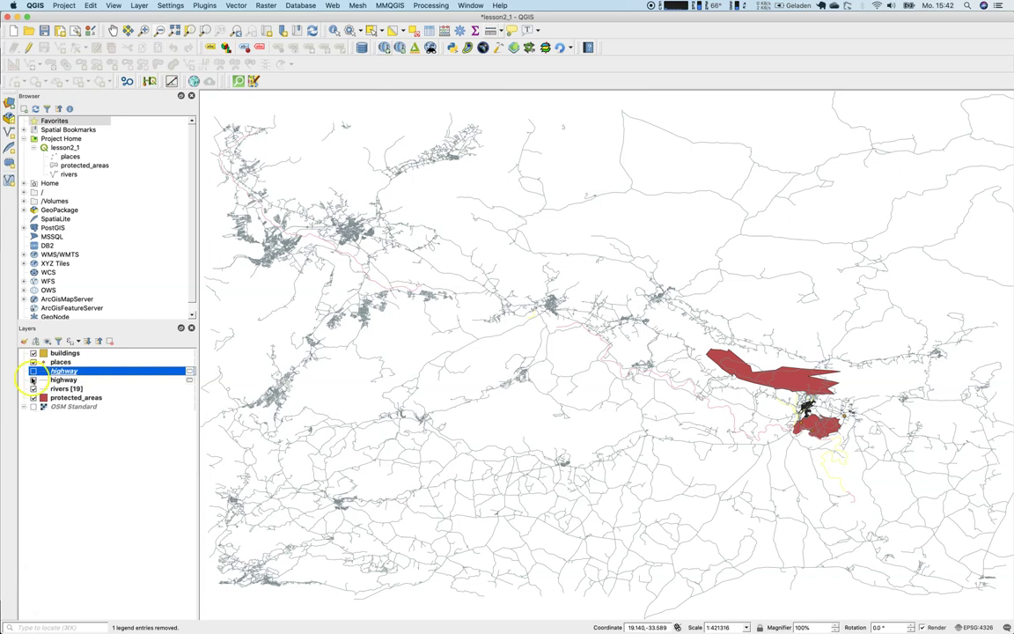
{"action": "left_click", "coordinate": [32, 380]}
{"action": "left_click", "coordinate": [32, 379]}
{"action": "left_click", "coordinate": [32, 379]}
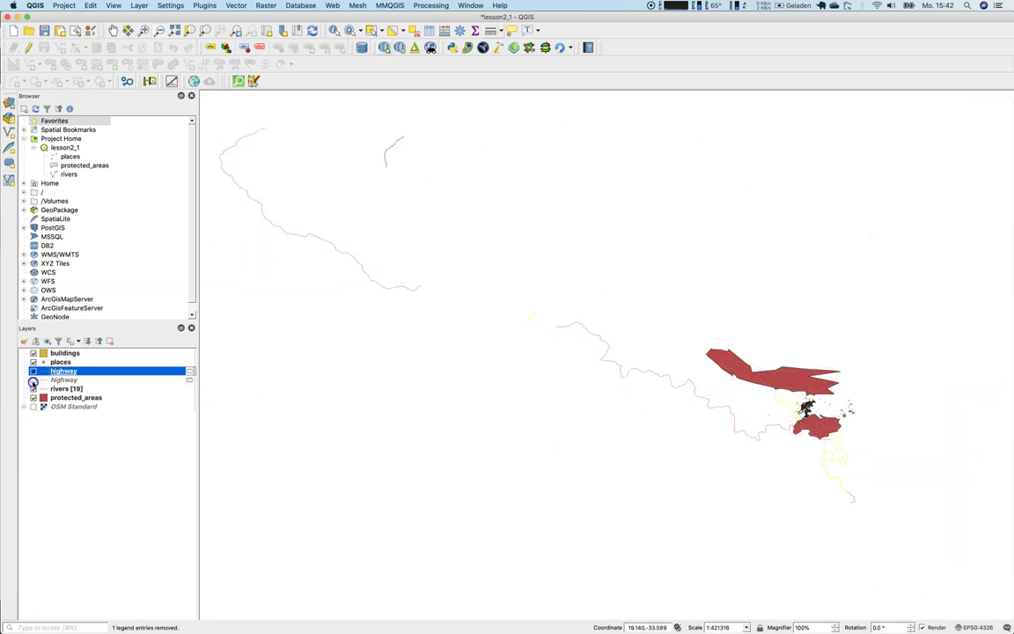
{"action": "left_click", "coordinate": [32, 370]}
{"action": "left_click", "coordinate": [55, 378]}
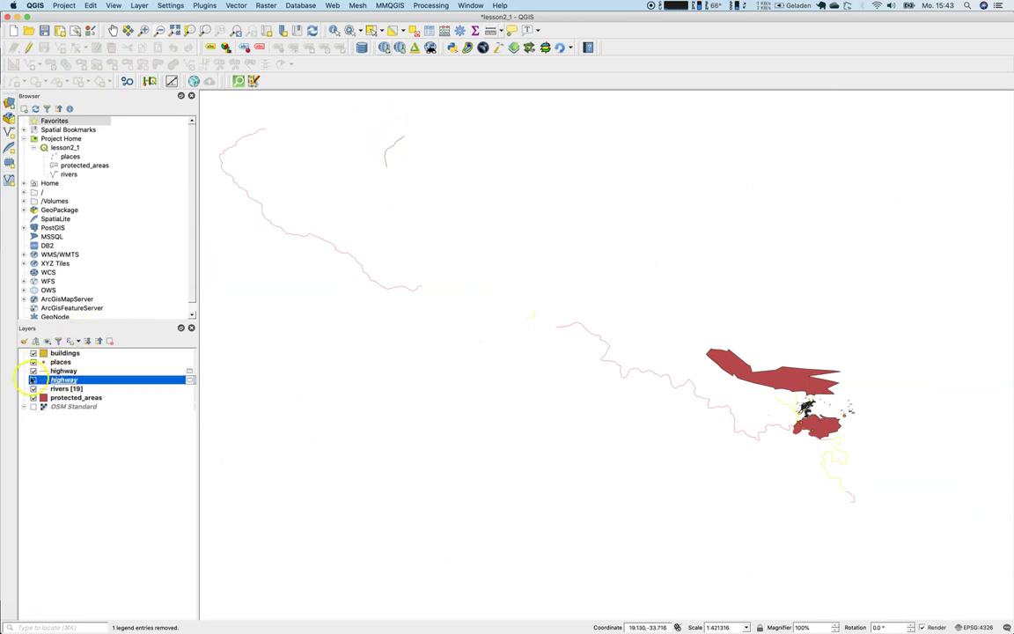
{"action": "left_click", "coordinate": [32, 380]}
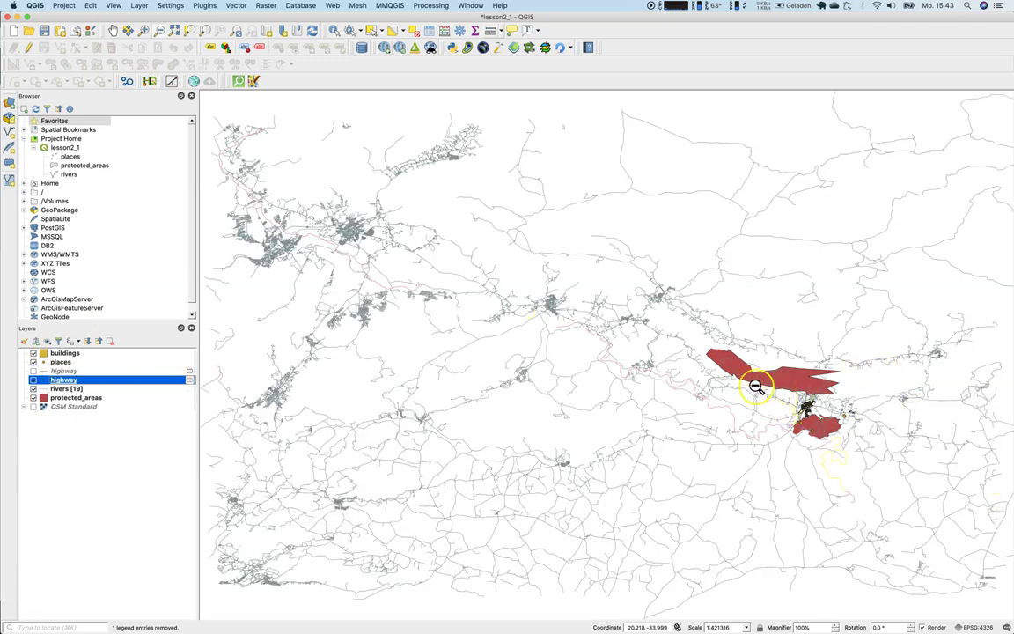
Step: Export the highway scratch layer to highways.shp and confirm the shapefile save
{"action": "left_click", "coordinate": [193, 382]}
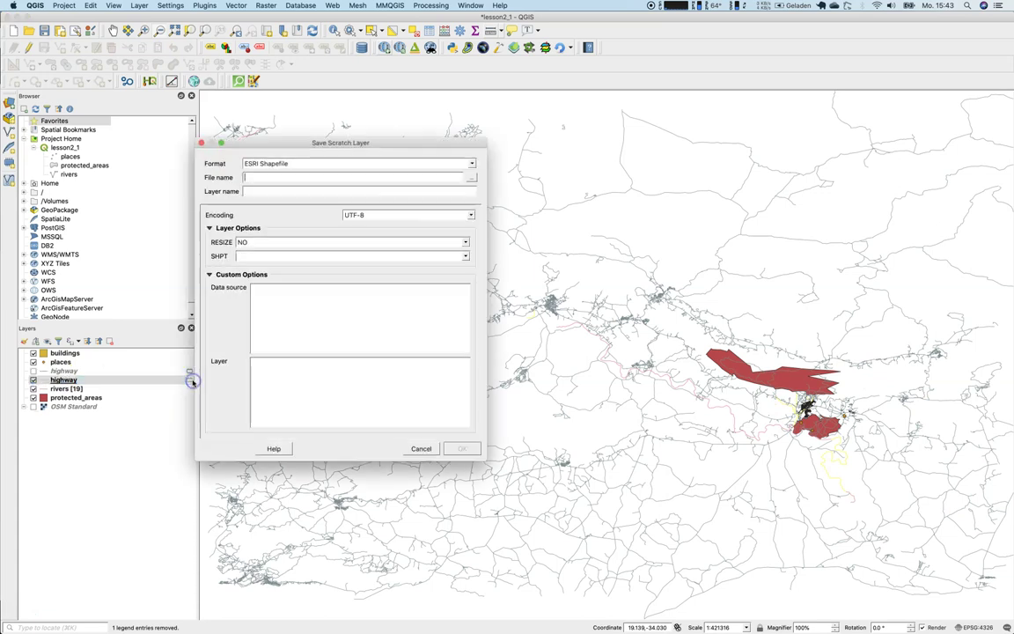
{"action": "left_click", "coordinate": [472, 177]}
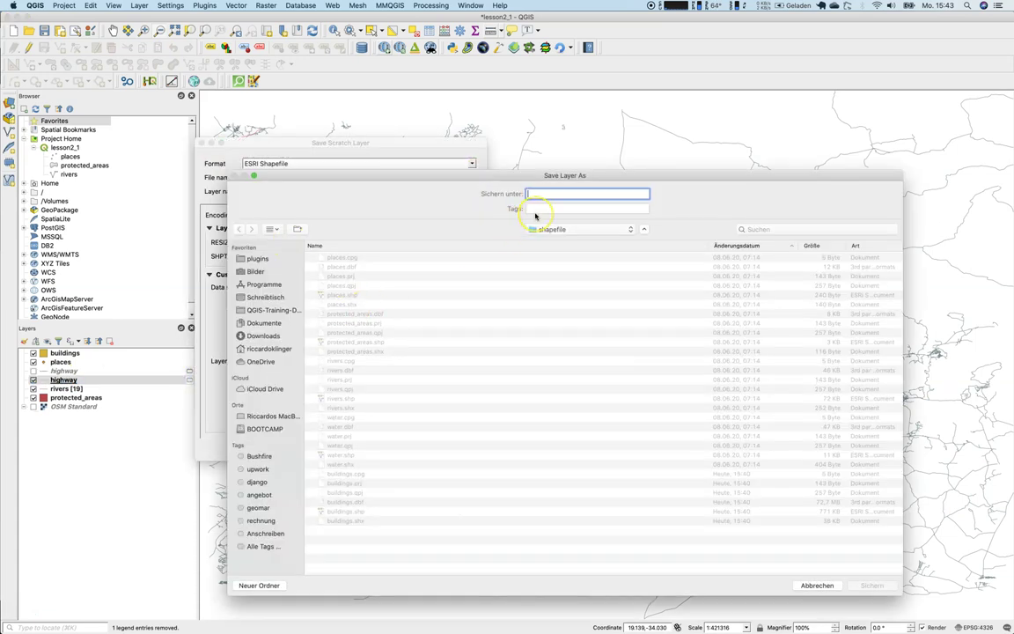
{"action": "type", "text": "highways"}
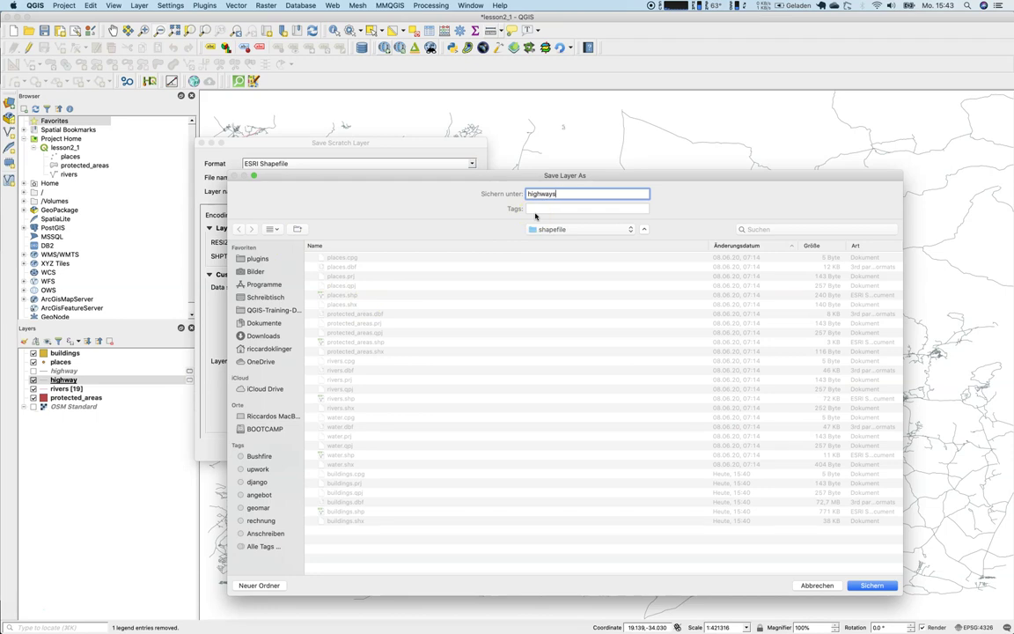
{"action": "left_click", "coordinate": [871, 585]}
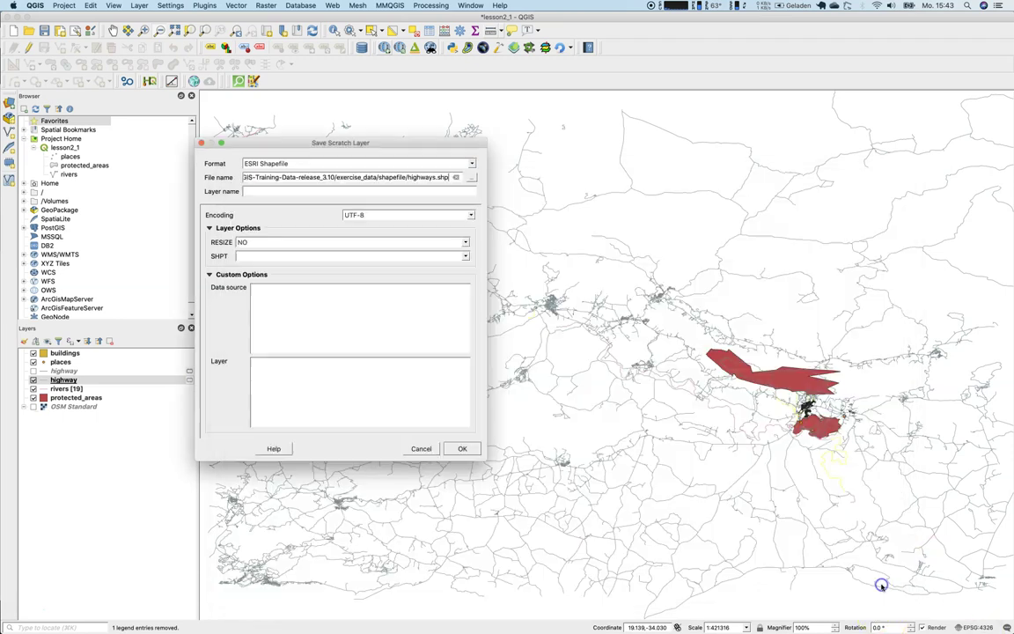
{"action": "left_click", "coordinate": [462, 448]}
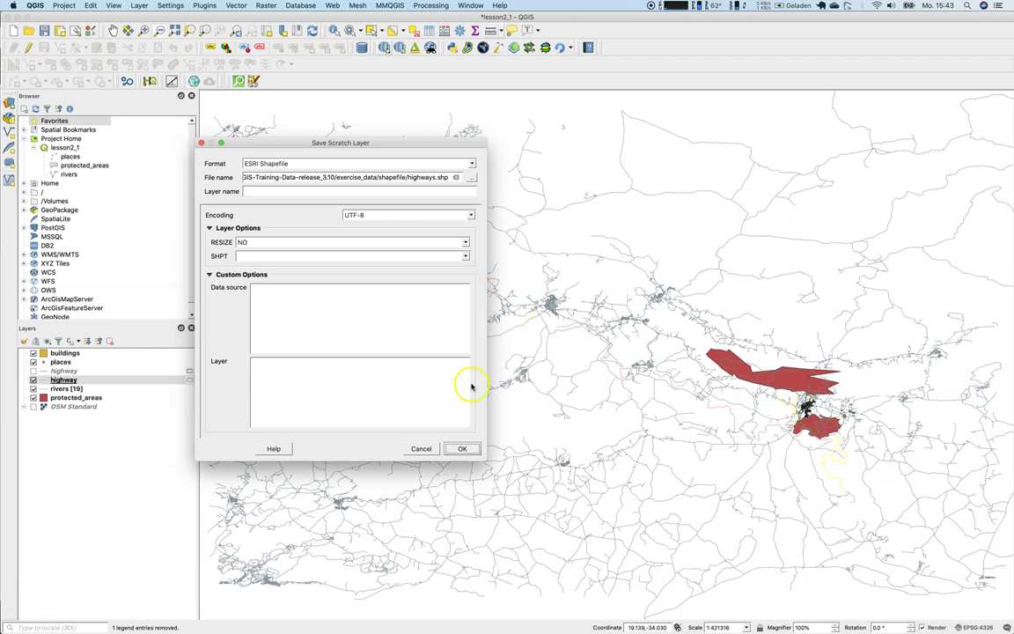
{"action": "left_click", "coordinate": [463, 448]}
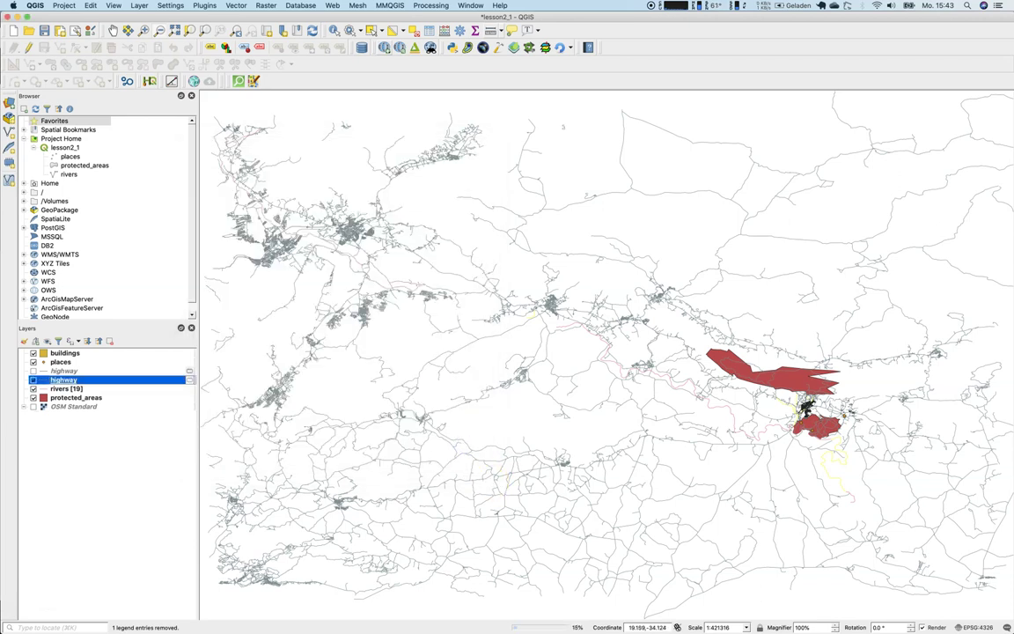
{"action": "left_click", "coordinate": [64, 371], "text": "ctrl"}
Step: Remove both temporary highway layers from the project
{"action": "right_click", "coordinate": [64, 371]}
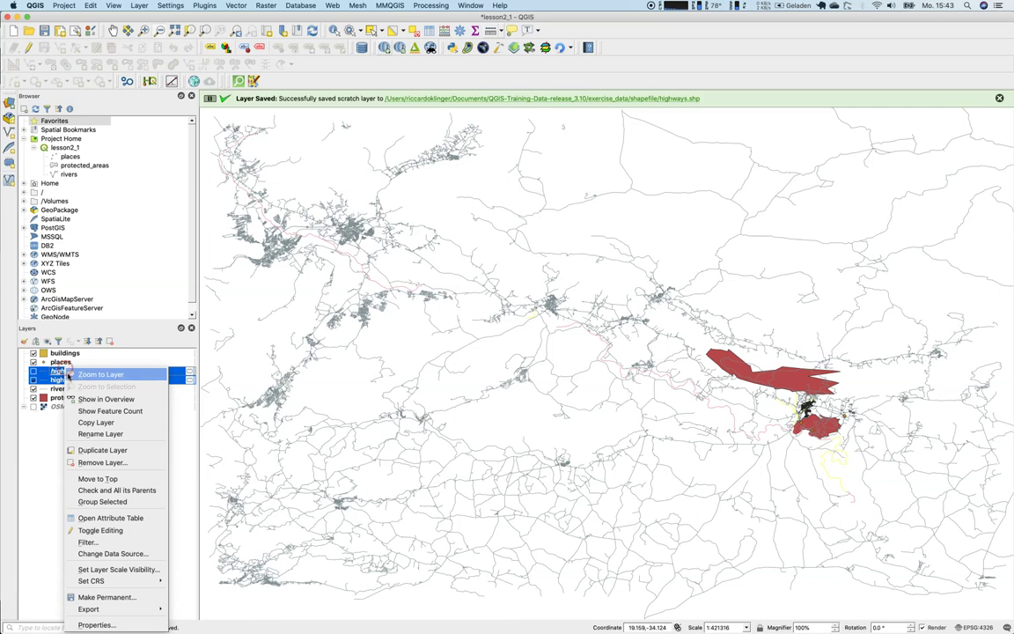
{"action": "left_click", "coordinate": [88, 462]}
{"action": "left_click", "coordinate": [547, 335]}
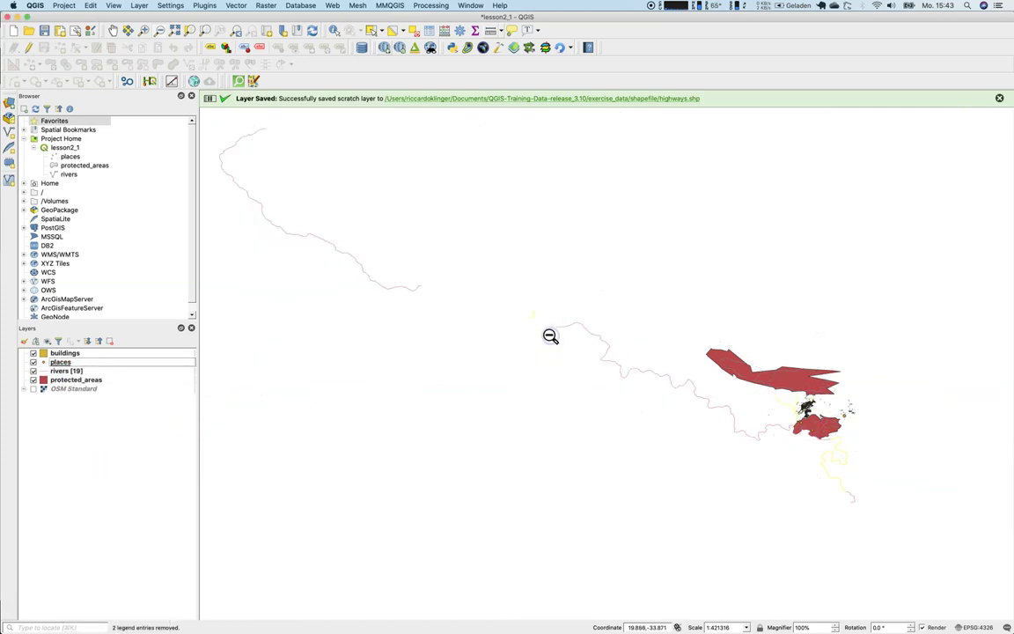
Step: Add highways.shp through the Data Source Manager's Vector page
{"action": "left_click", "coordinate": [9, 103]}
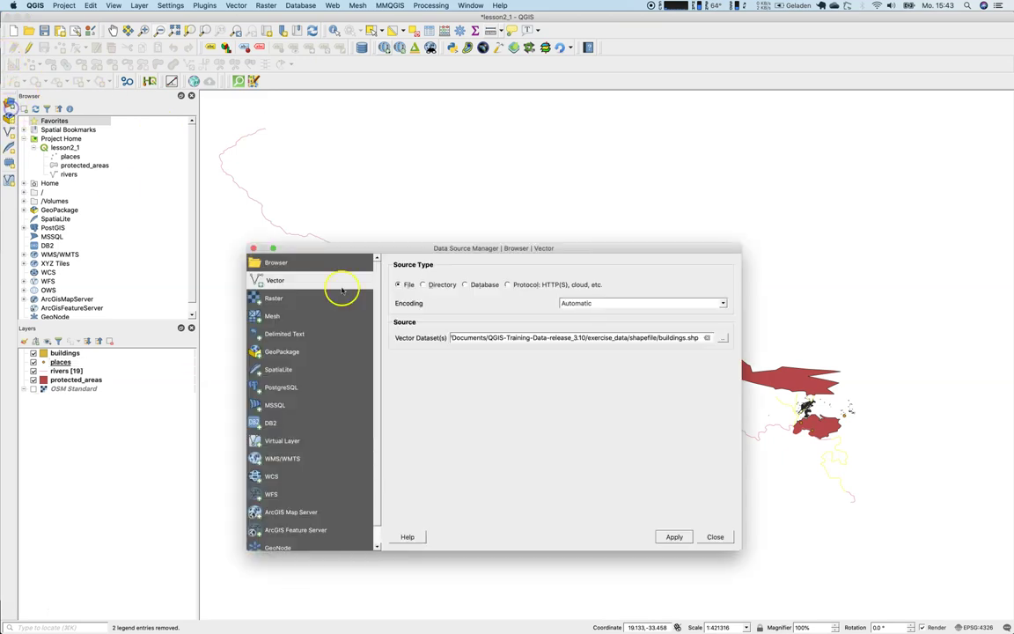
{"action": "left_click", "coordinate": [723, 338]}
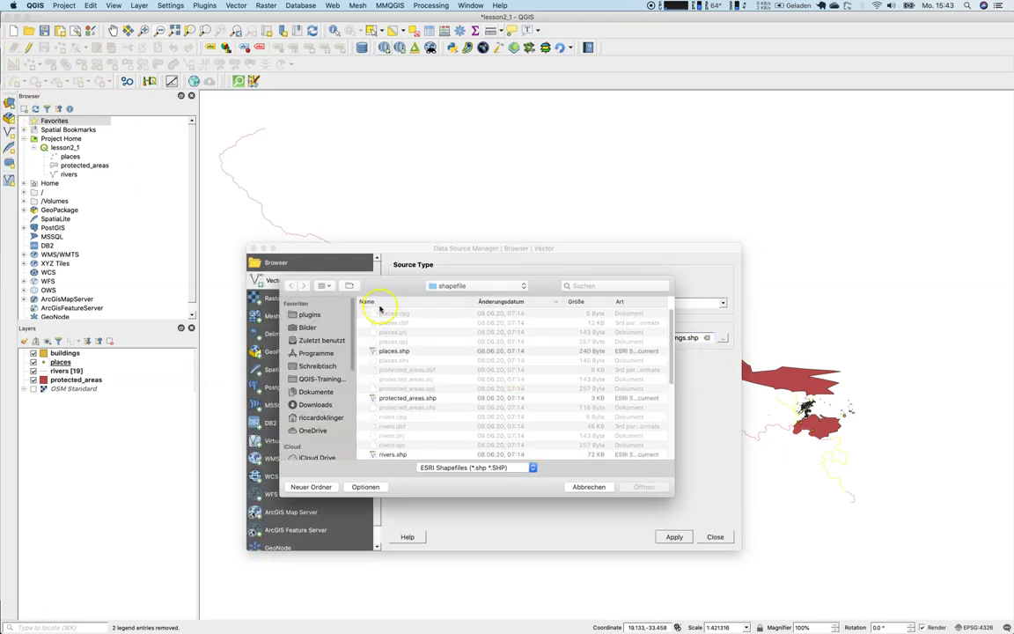
{"action": "scroll", "coordinate": [387, 414], "scroll_direction": "down", "scroll_amount": 5}
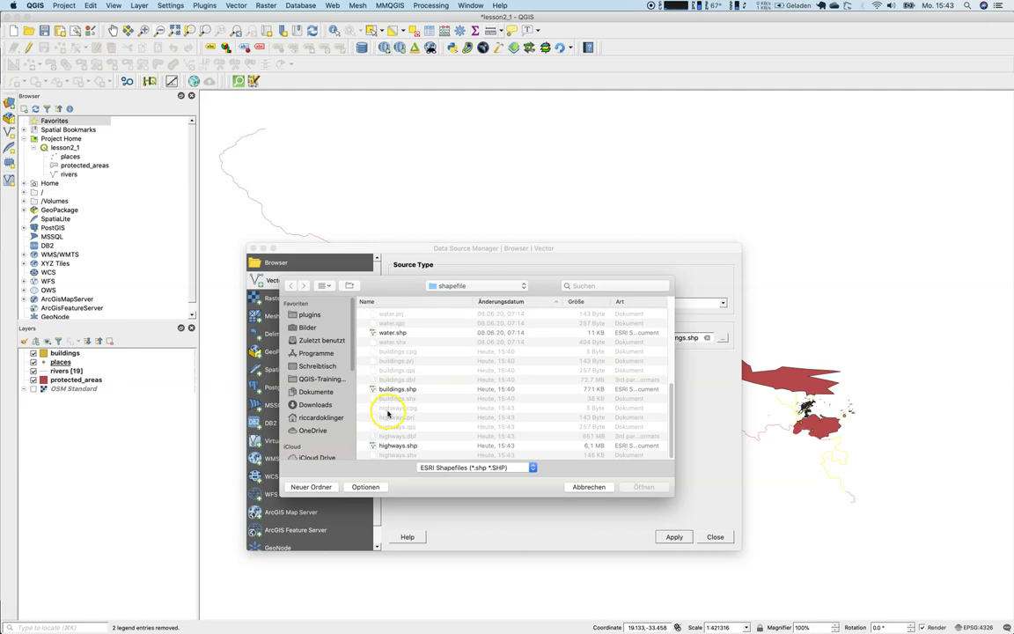
{"action": "double_click", "coordinate": [398, 448]}
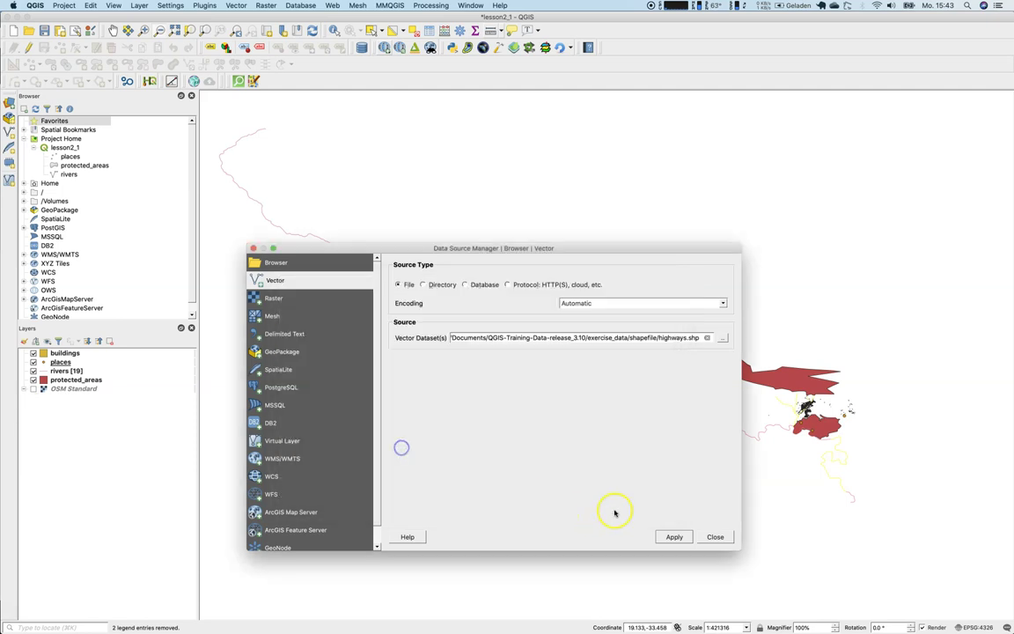
{"action": "left_click", "coordinate": [675, 538]}
{"action": "left_click", "coordinate": [713, 537]}
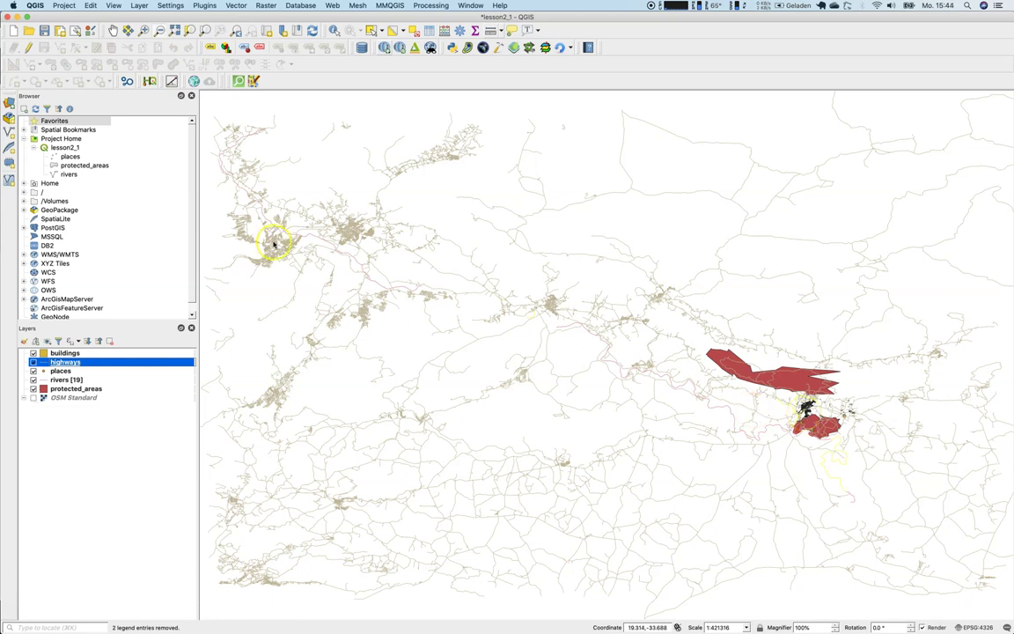
Step: Start a QuickOSM query with key natural and value water
{"action": "left_click", "coordinate": [237, 82]}
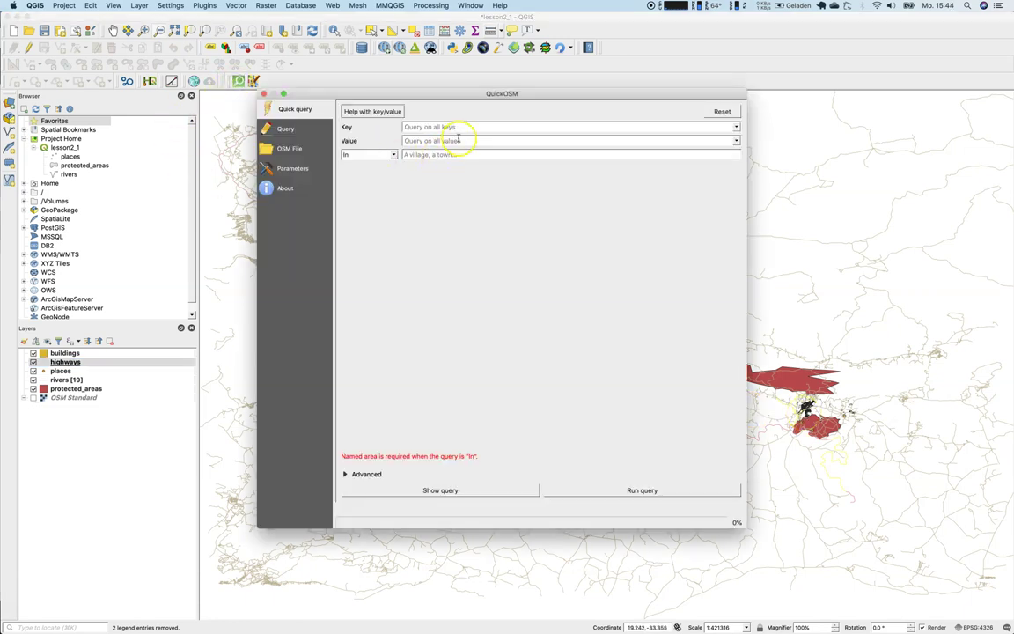
{"action": "left_click", "coordinate": [737, 128]}
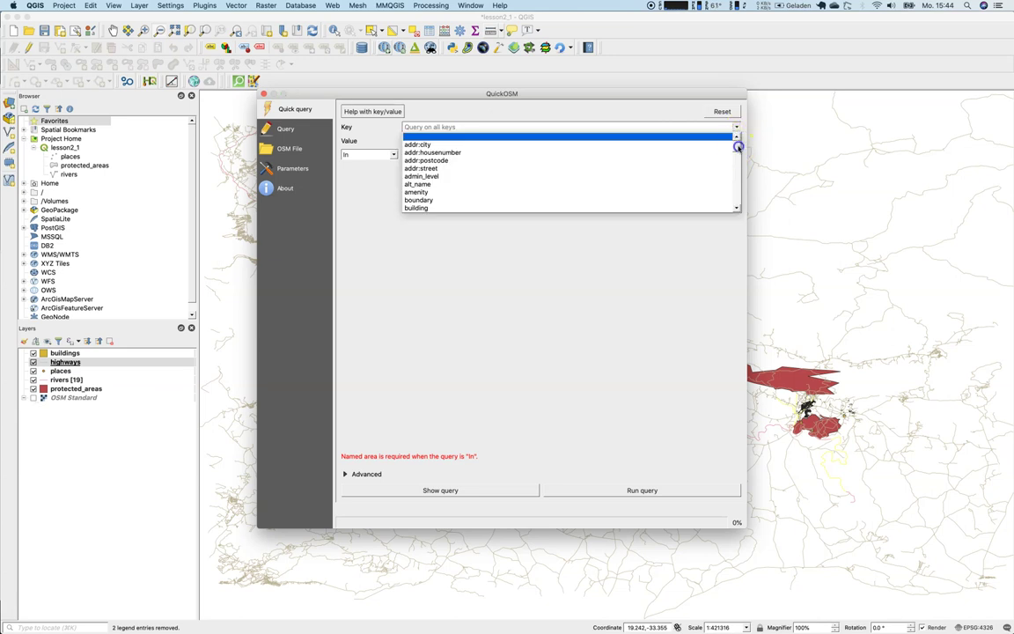
{"action": "scroll", "coordinate": [738, 147], "scroll_direction": "down", "scroll_amount": 3}
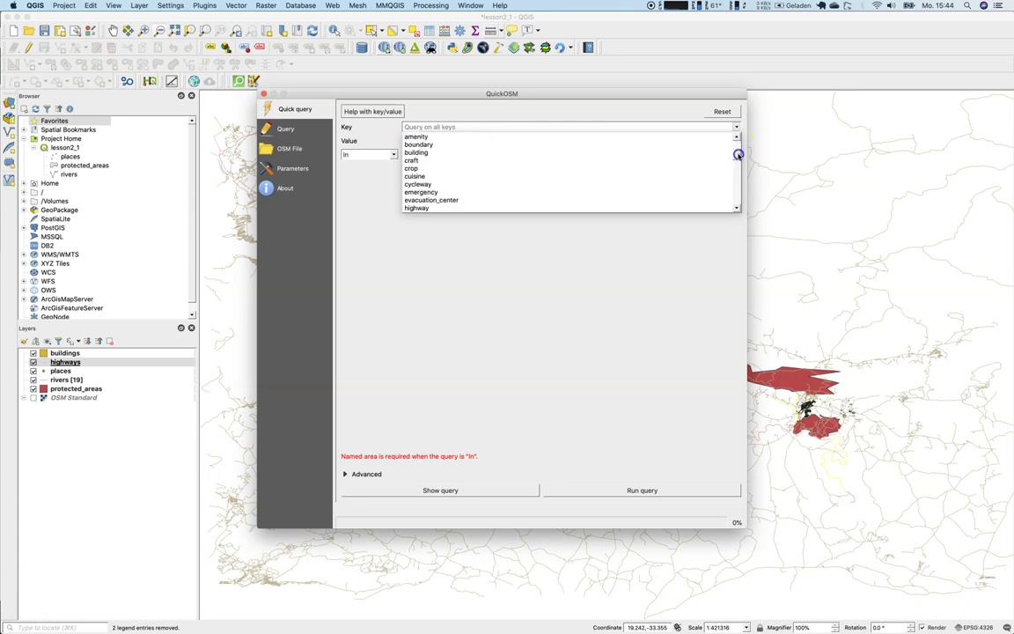
{"action": "scroll", "coordinate": [738, 157], "scroll_direction": "down", "scroll_amount": 3}
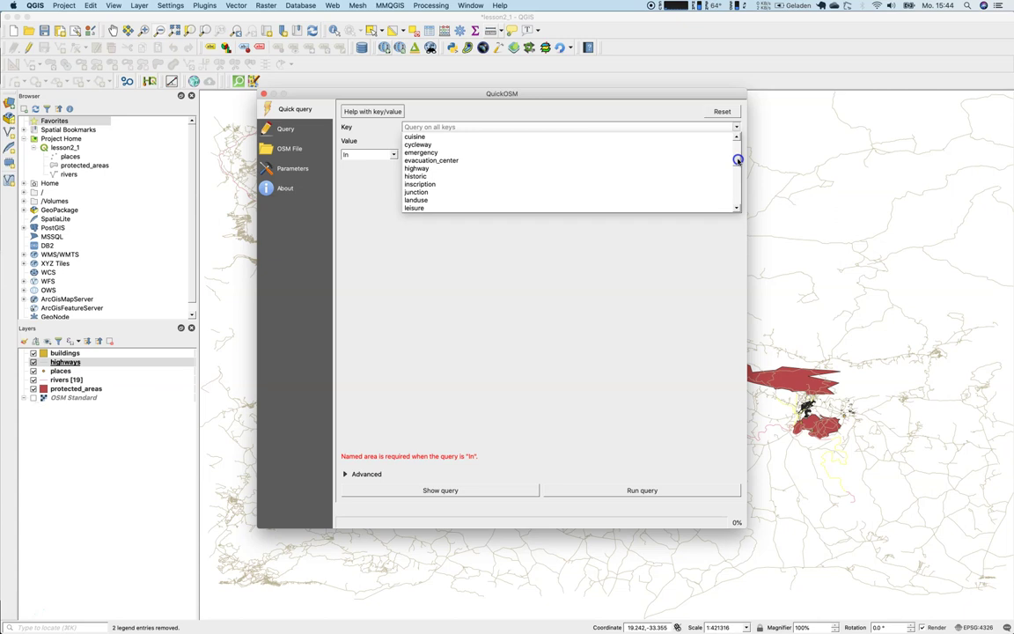
{"action": "scroll", "coordinate": [738, 163], "scroll_direction": "down", "scroll_amount": 5}
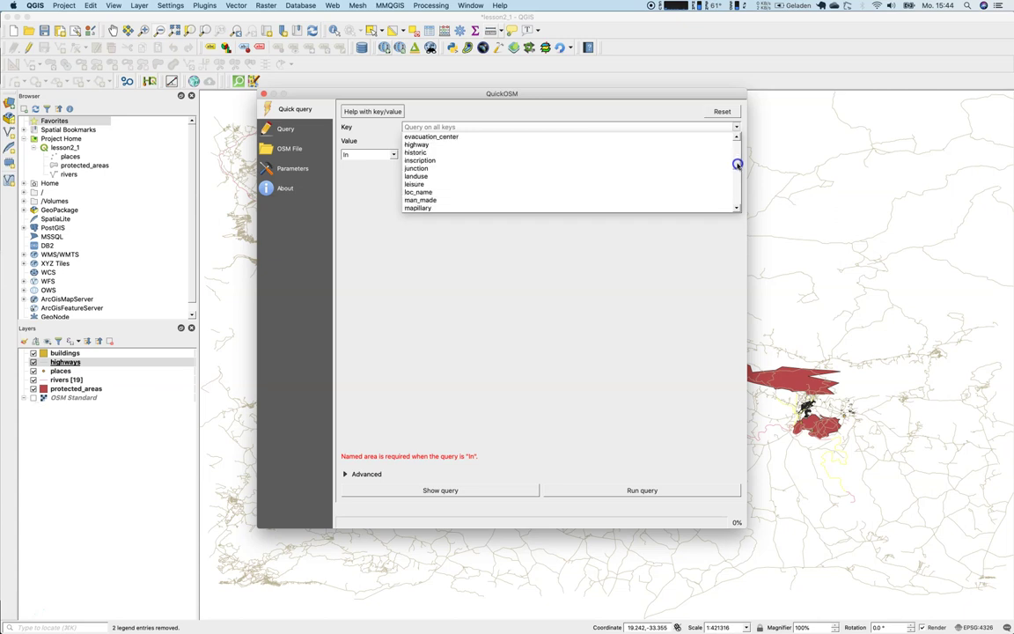
{"action": "scroll", "coordinate": [736, 174], "scroll_direction": "down", "scroll_amount": 3}
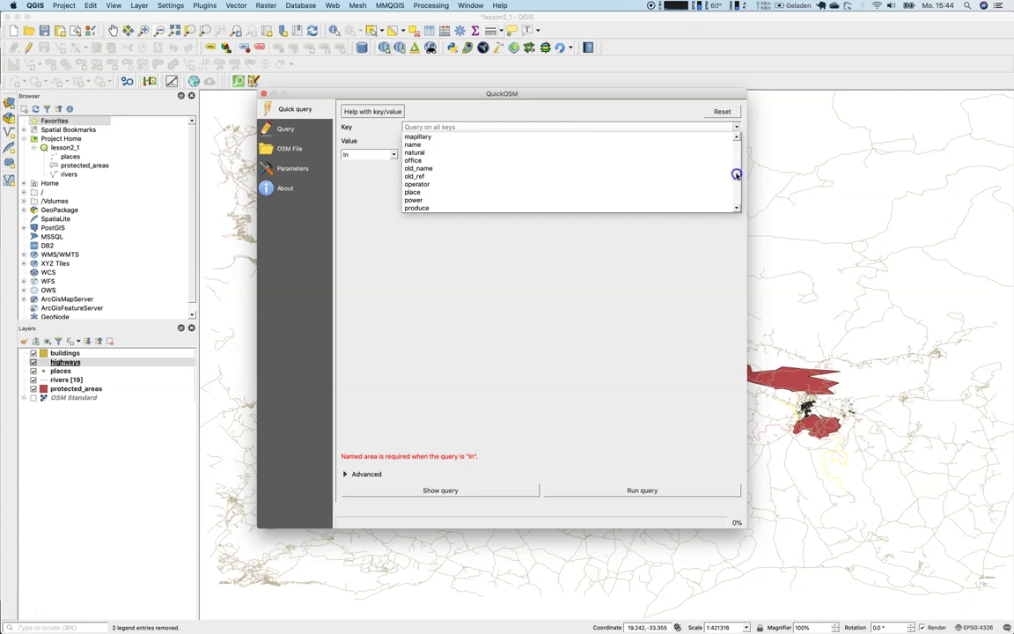
{"action": "scroll", "coordinate": [736, 180], "scroll_direction": "down", "scroll_amount": 5}
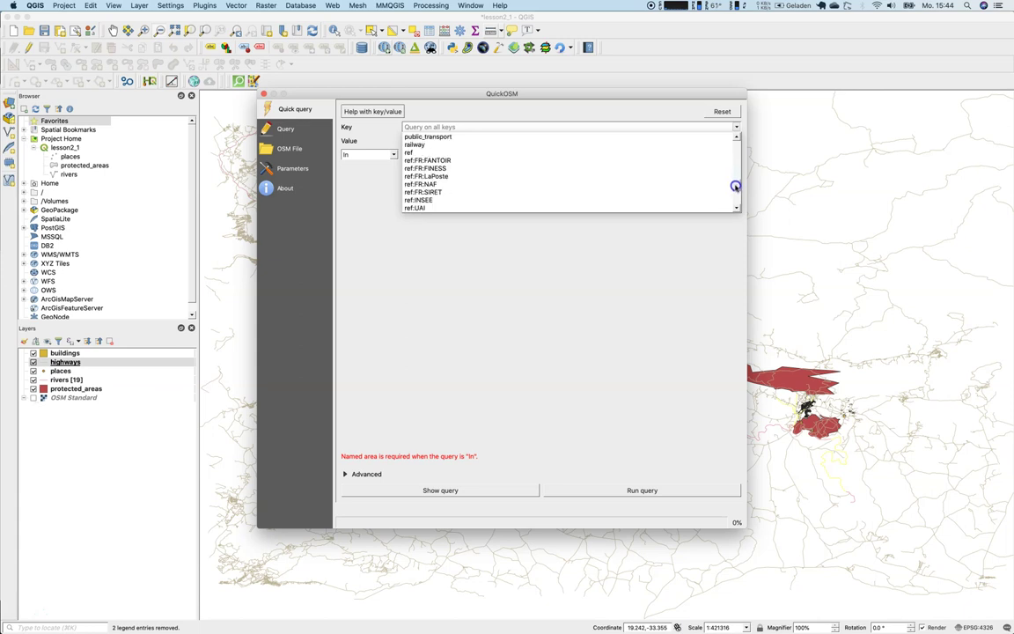
{"action": "scroll", "coordinate": [625, 170], "scroll_direction": "up", "scroll_amount": 5}
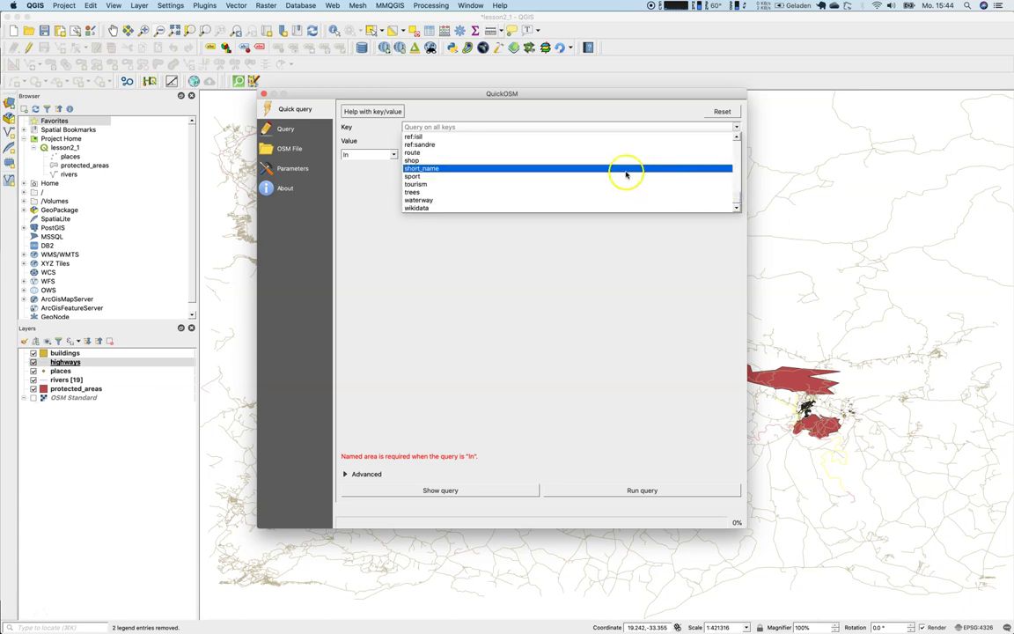
{"action": "scroll", "coordinate": [452, 165], "scroll_direction": "up", "scroll_amount": 3}
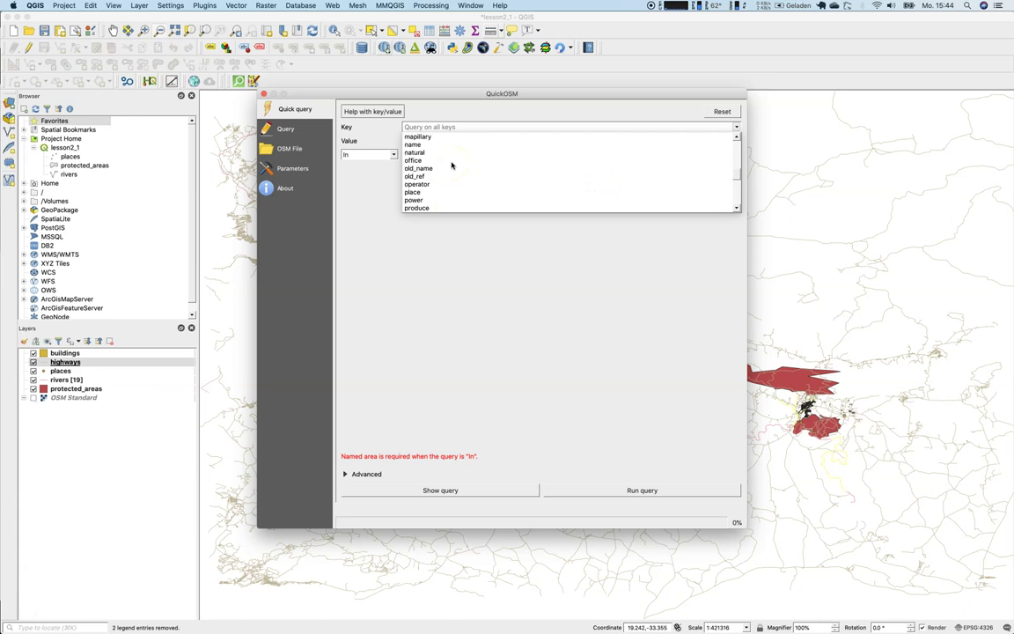
{"action": "left_click", "coordinate": [432, 153]}
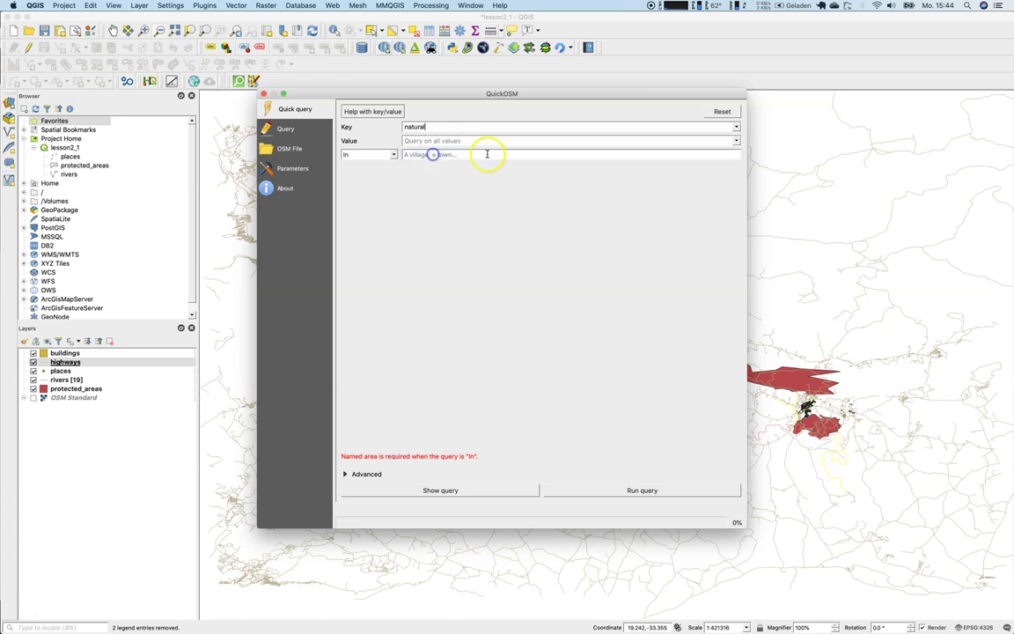
{"action": "left_click", "coordinate": [738, 141]}
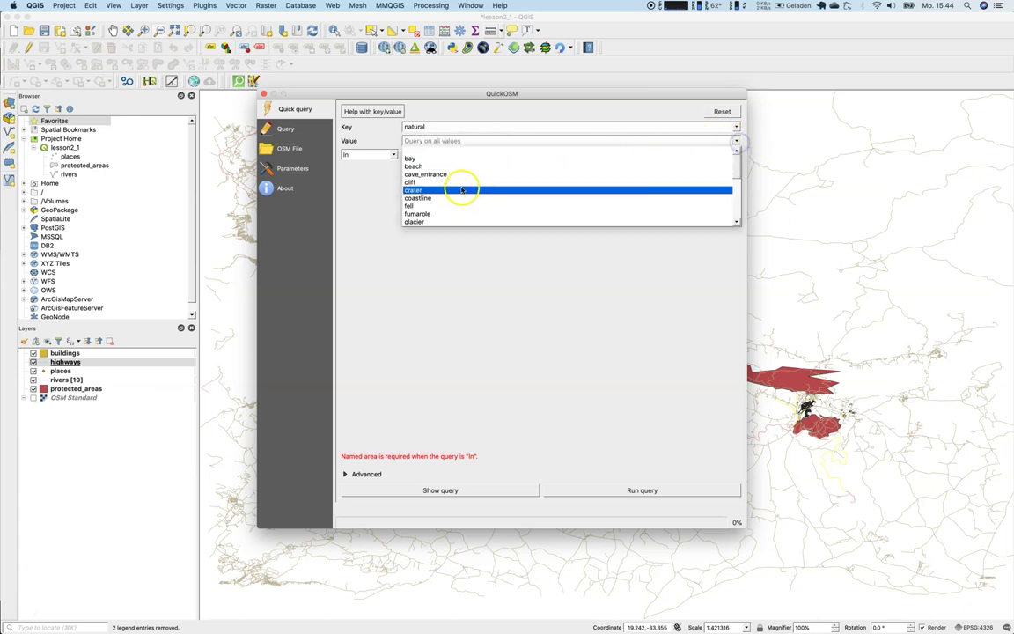
{"action": "scroll", "coordinate": [455, 218], "scroll_direction": "down", "scroll_amount": 4}
{"action": "scroll", "coordinate": [455, 217], "scroll_direction": "down", "scroll_amount": 3}
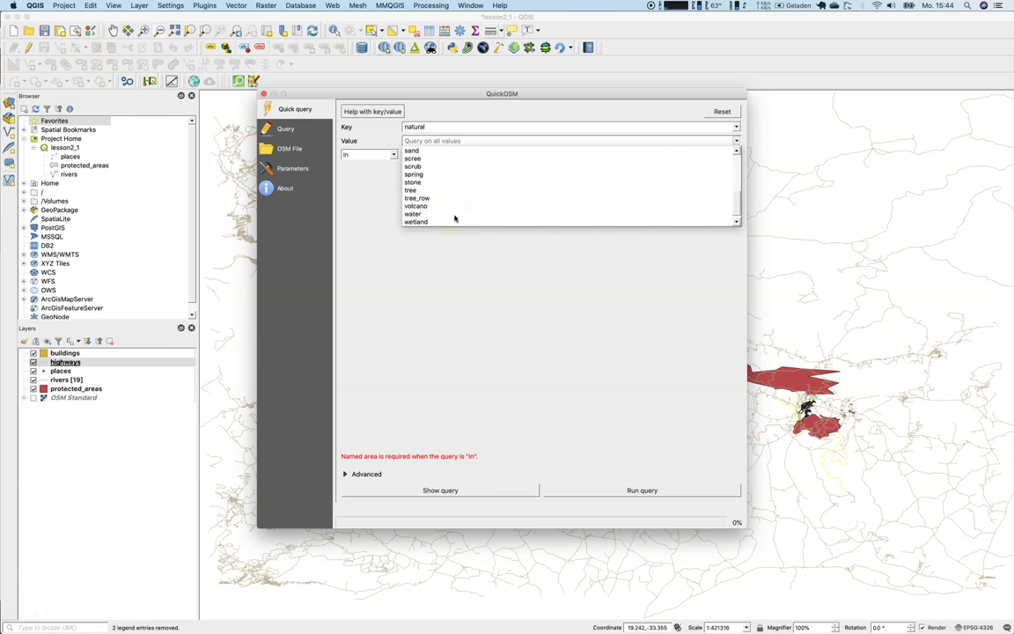
{"action": "left_click", "coordinate": [441, 208]}
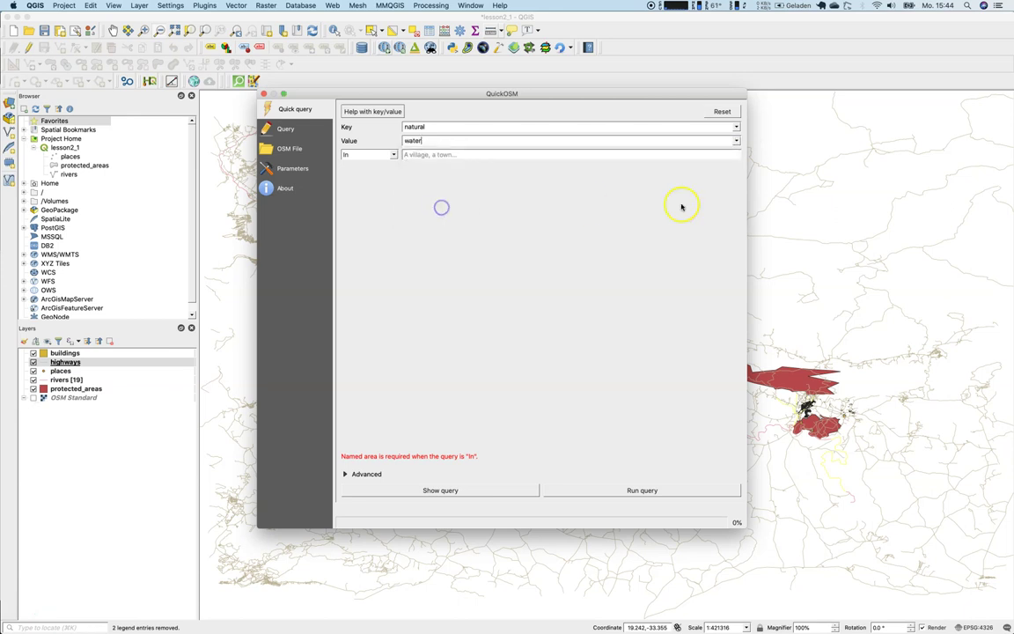
Step: Try searching around Swellendam at distance 0, then switch the query area to the highways layer's extent
{"action": "left_click", "coordinate": [396, 155]}
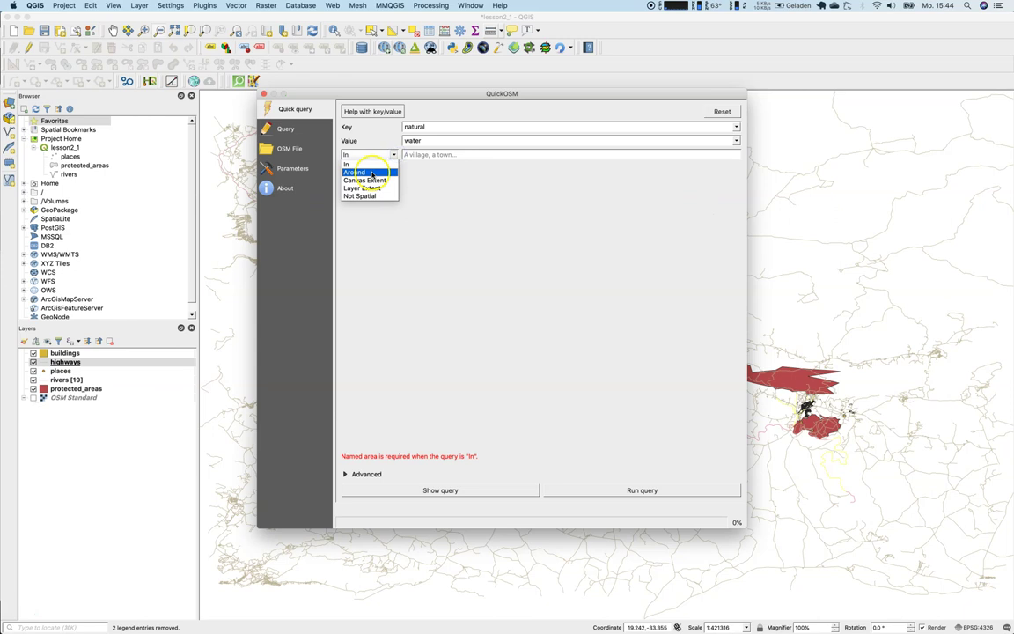
{"action": "left_click", "coordinate": [370, 169]}
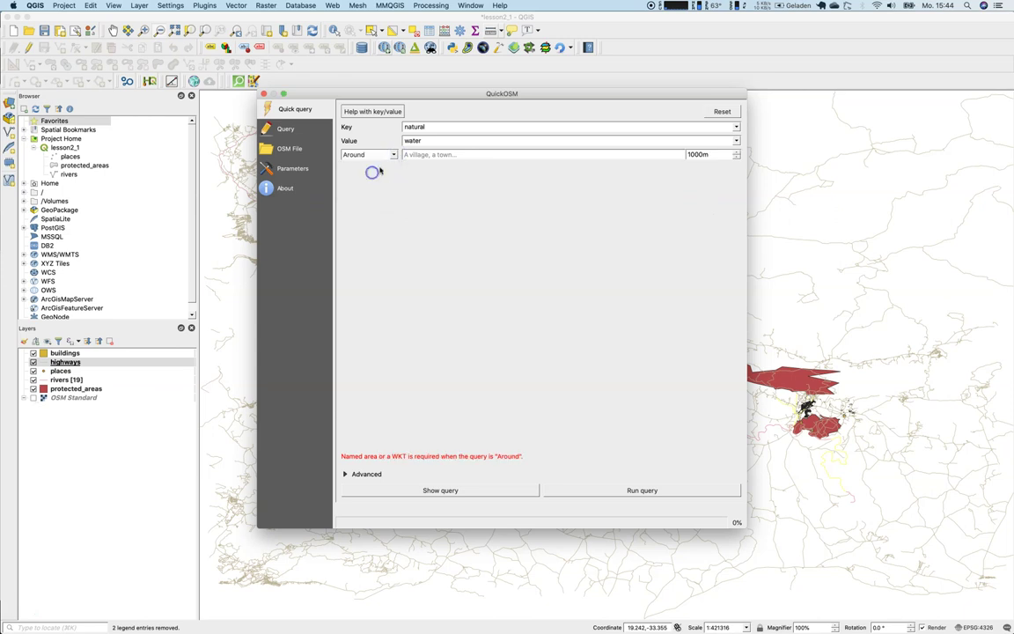
{"action": "left_click", "coordinate": [432, 155]}
{"action": "type", "text": "Swellendam"}
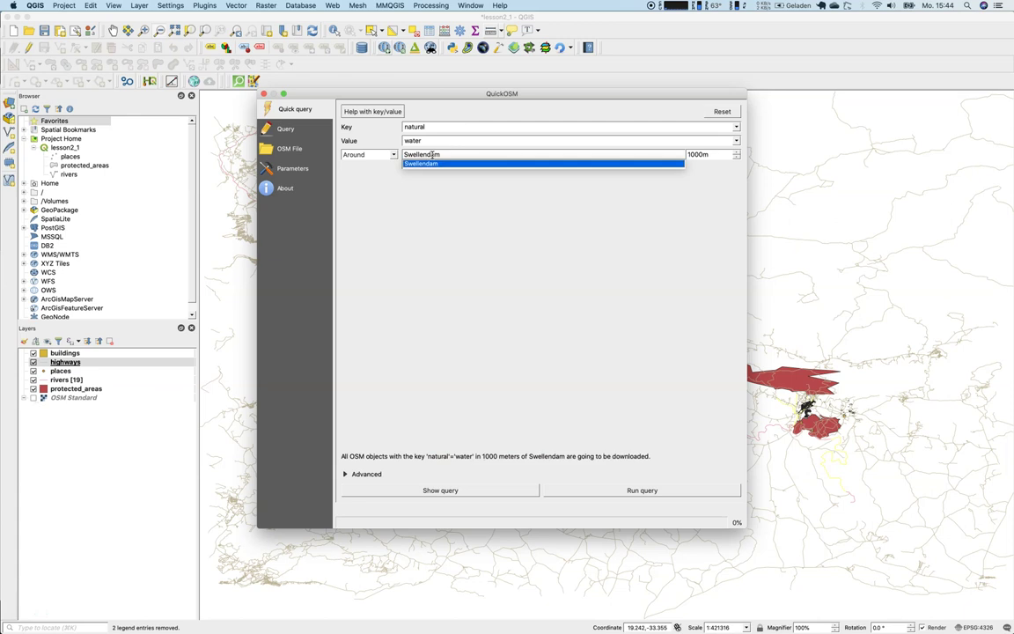
{"action": "key", "text": "Tab"}
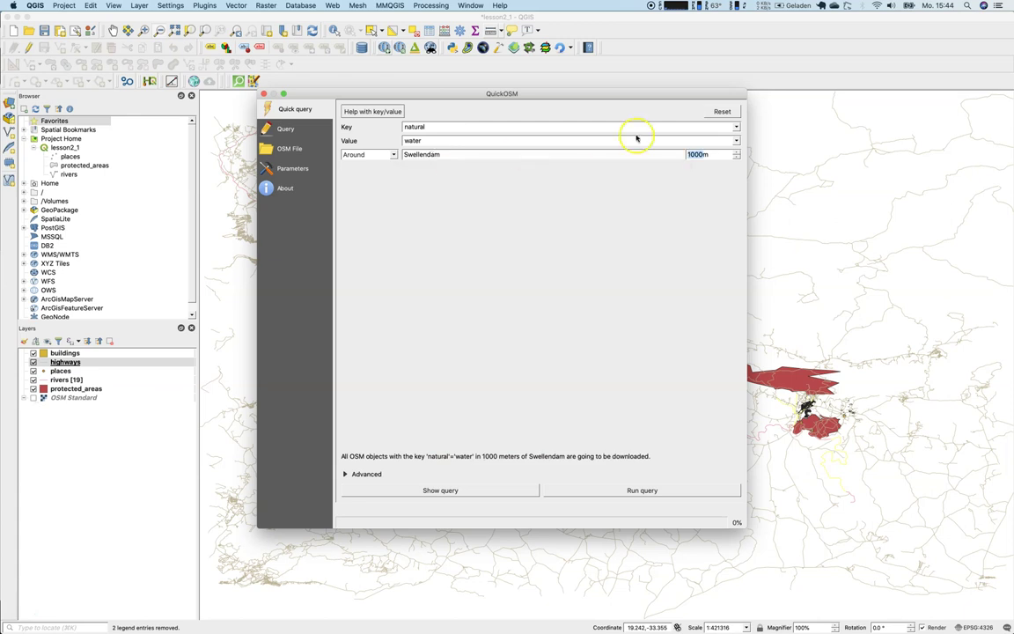
{"action": "left_click", "coordinate": [696, 155]}
{"action": "type", "text": "0"}
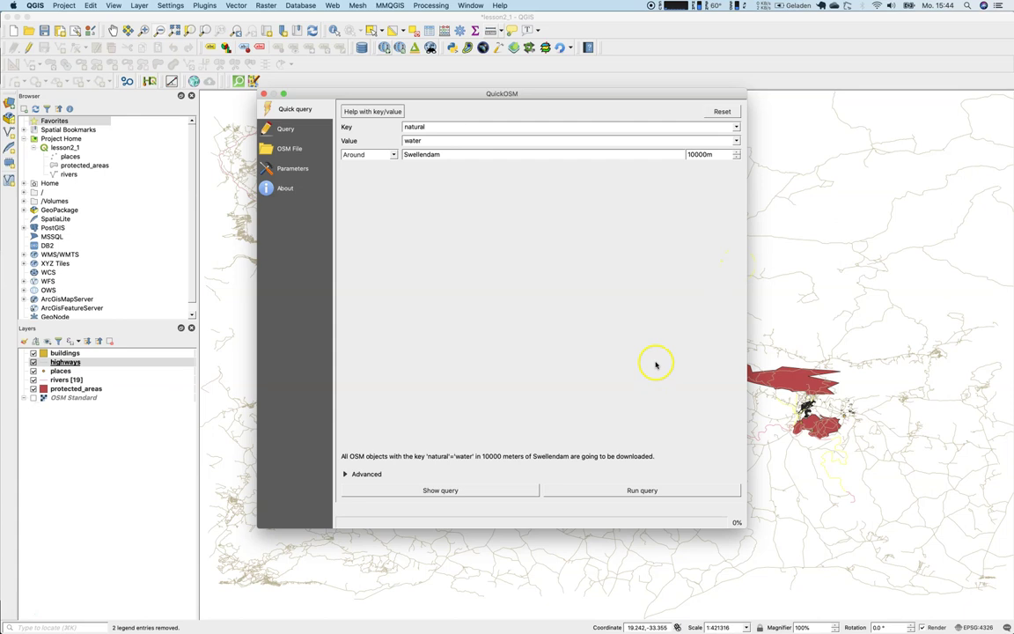
{"action": "left_click", "coordinate": [361, 155]}
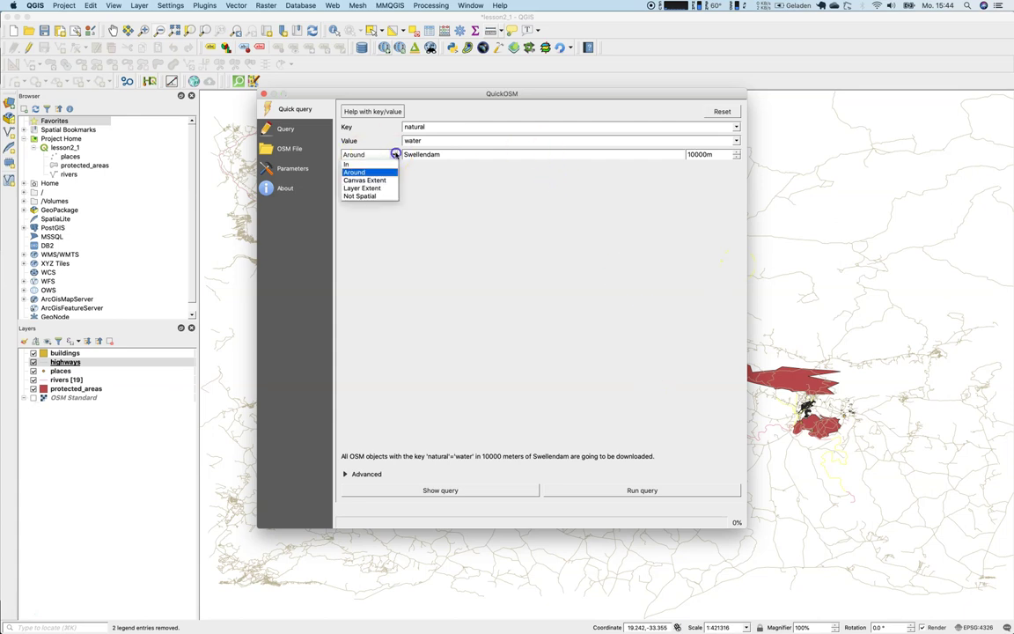
{"action": "left_click", "coordinate": [362, 188]}
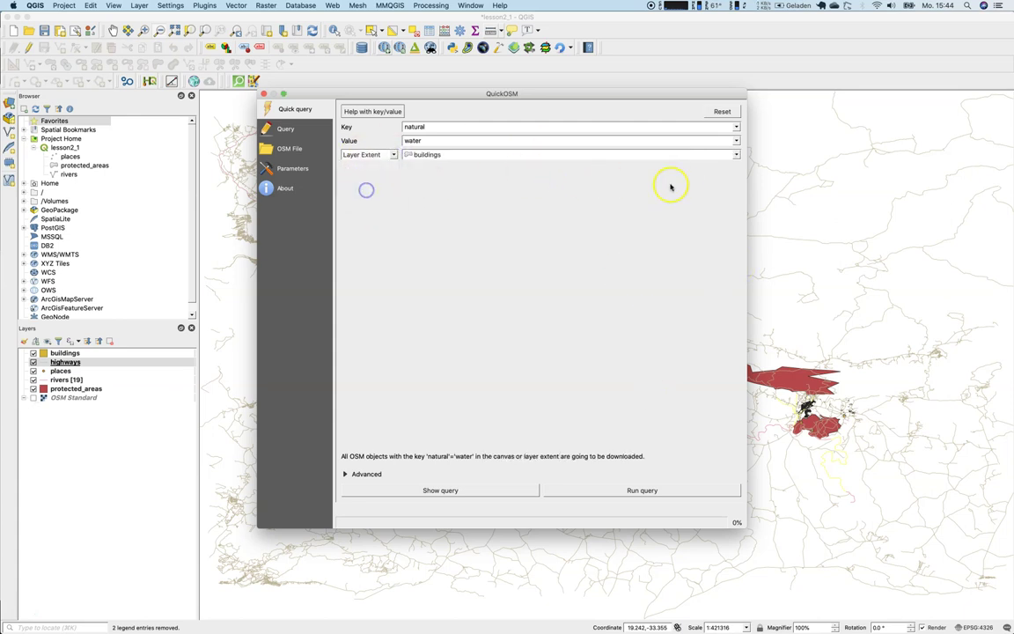
{"action": "left_click", "coordinate": [735, 155]}
{"action": "left_click", "coordinate": [650, 169]}
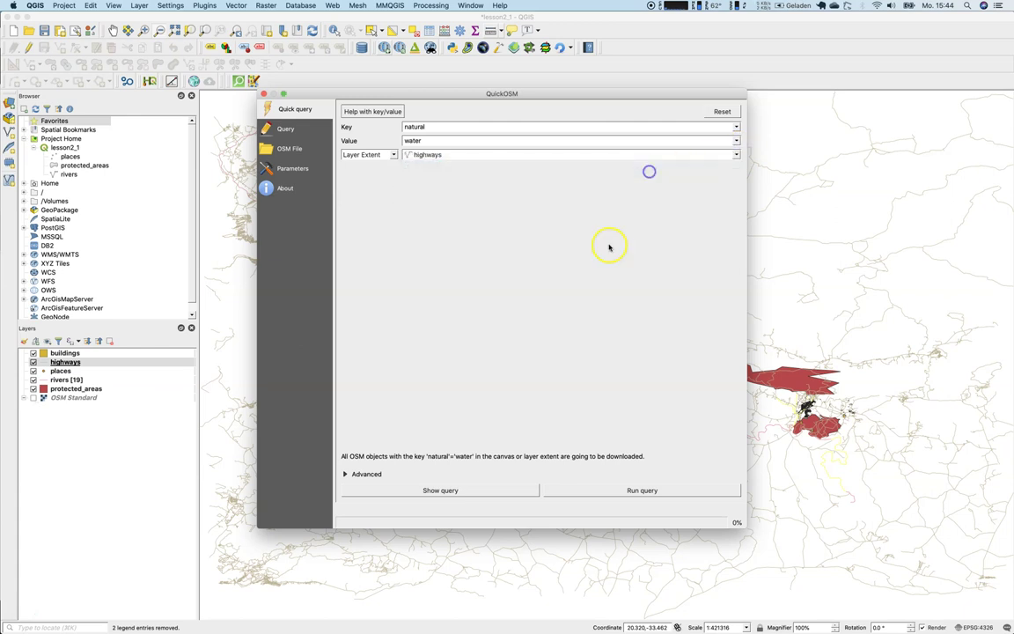
Step: Exclude points, lines and multilinestrings under Advanced and run the water query
{"action": "left_click", "coordinate": [345, 474]}
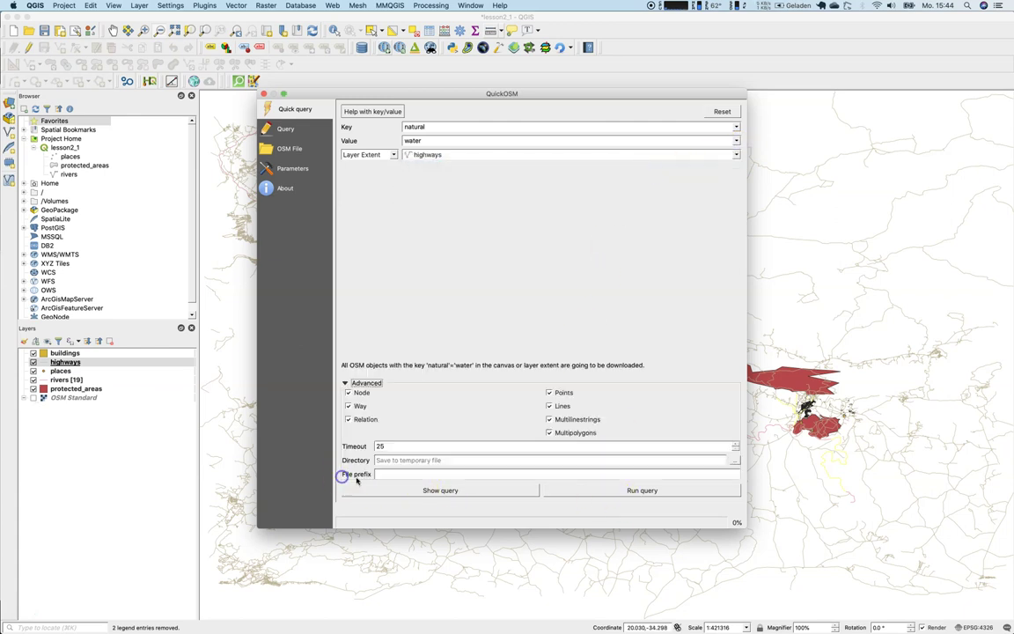
{"action": "left_click", "coordinate": [565, 419]}
{"action": "left_click", "coordinate": [563, 406]}
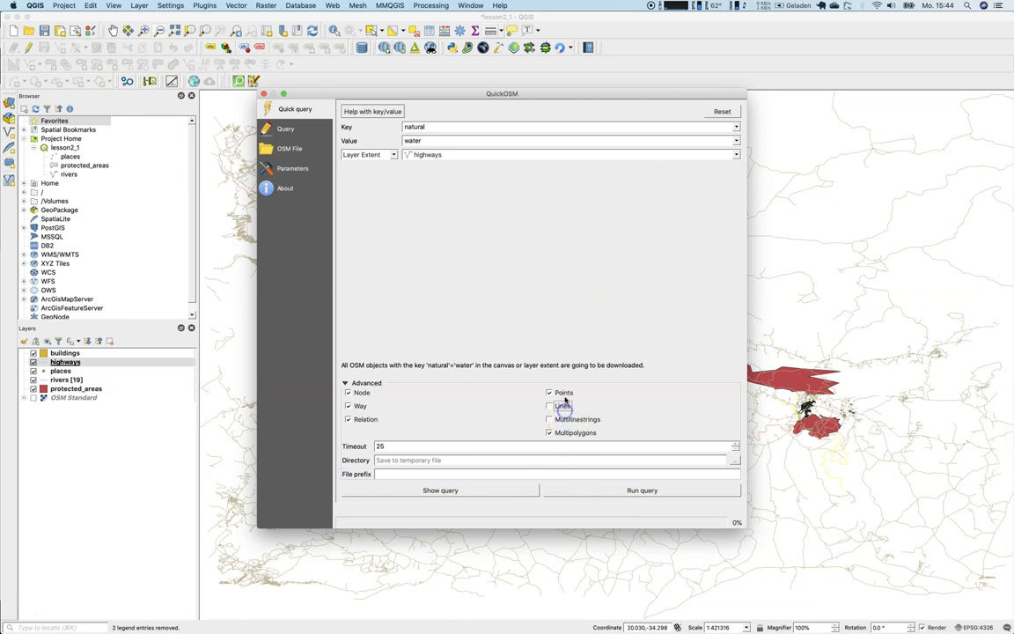
{"action": "left_click", "coordinate": [563, 392]}
{"action": "left_click", "coordinate": [570, 488]}
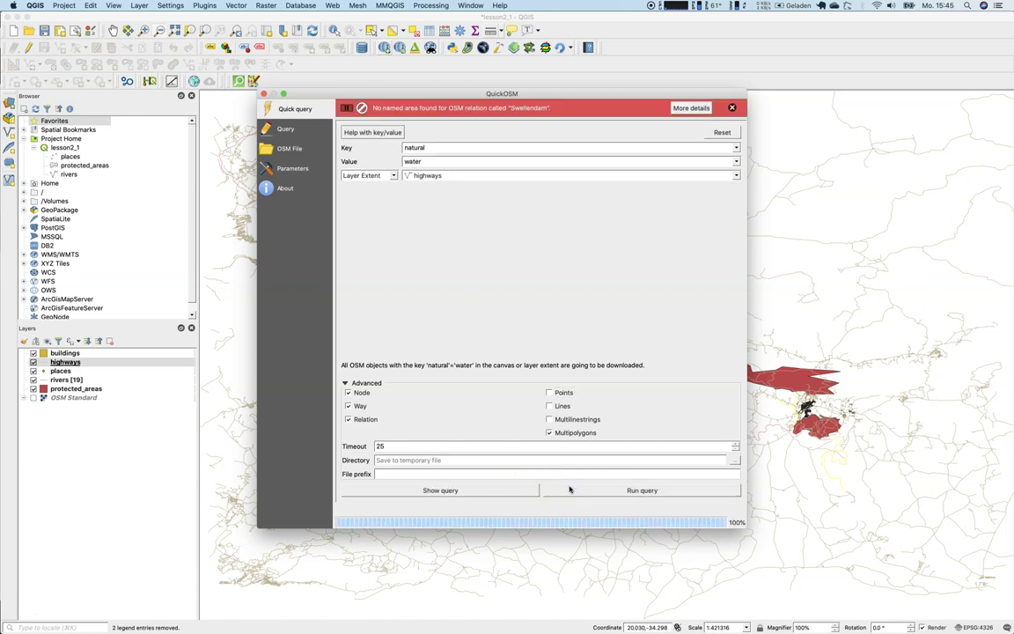
Step: After the error, recheck Layer Extent with highways and rerun the query
{"action": "left_click", "coordinate": [451, 177]}
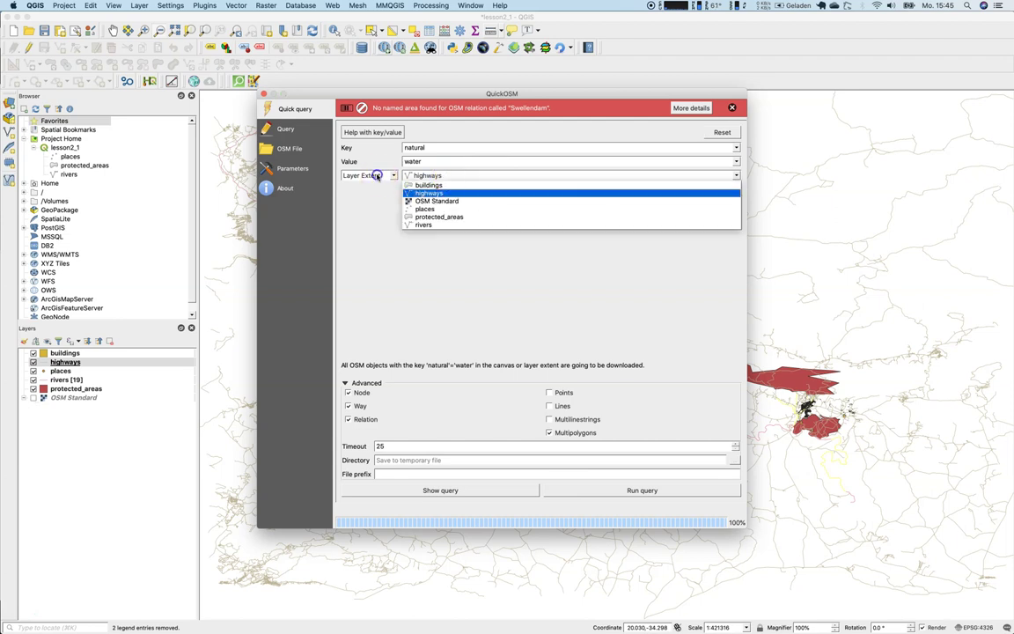
{"action": "left_click", "coordinate": [377, 175]}
{"action": "left_click", "coordinate": [380, 205]}
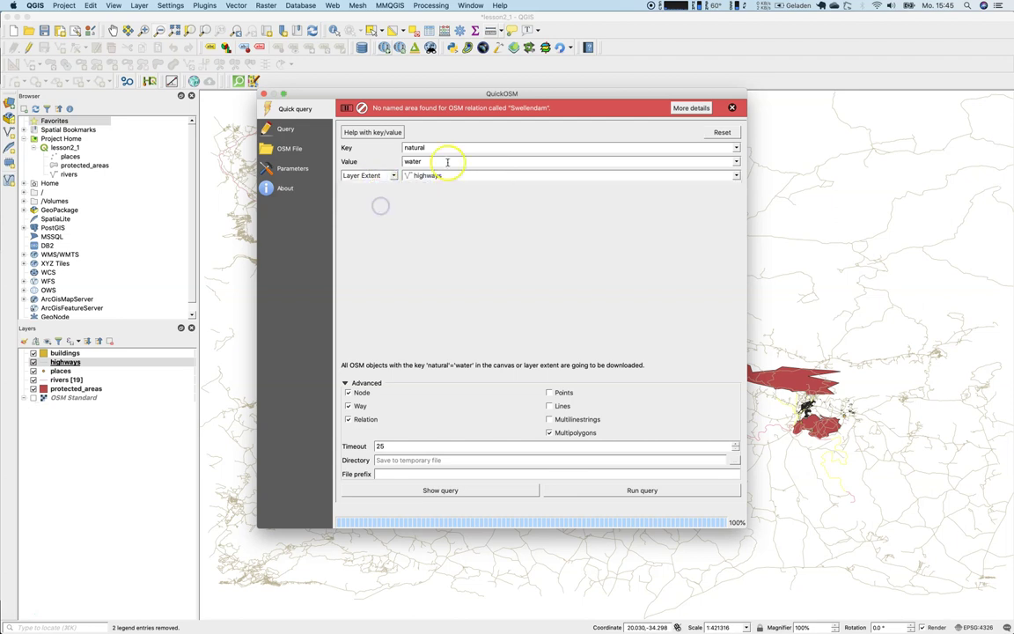
{"action": "left_click", "coordinate": [449, 176]}
{"action": "left_click", "coordinate": [451, 194]}
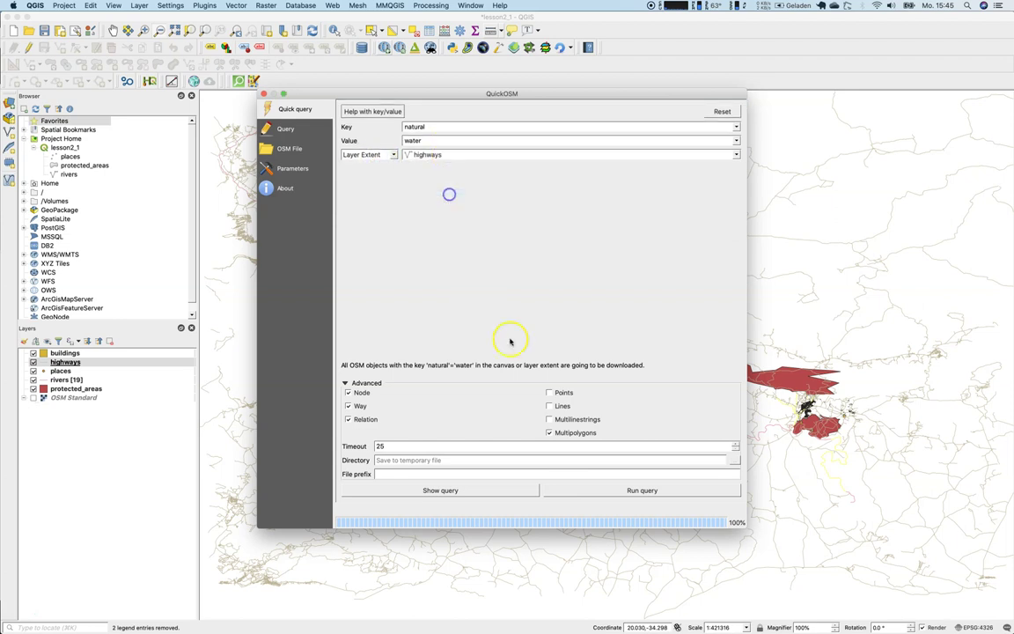
{"action": "left_click", "coordinate": [649, 489]}
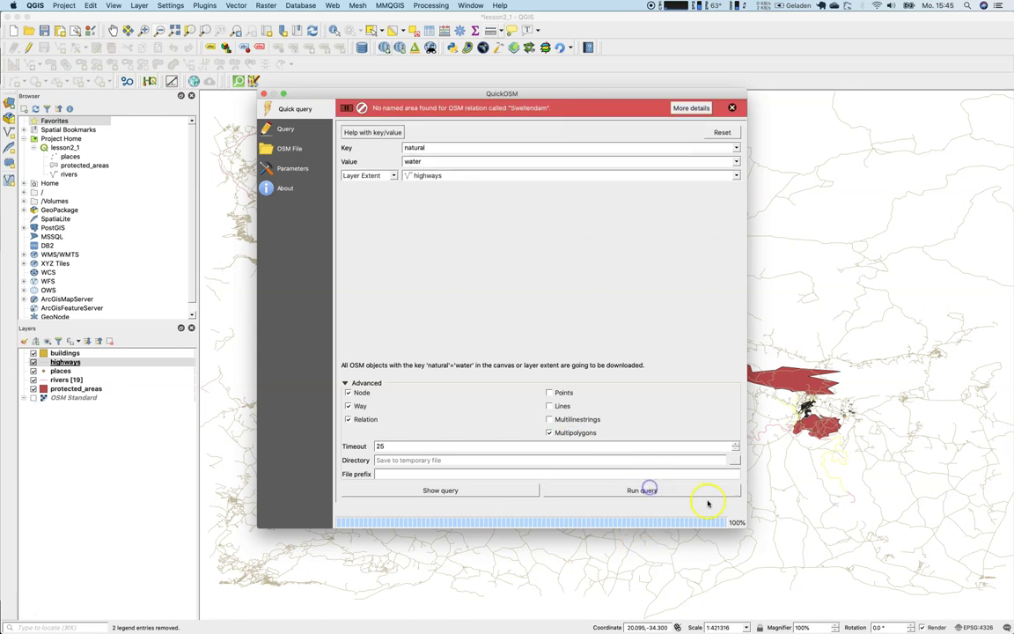
{"action": "left_click", "coordinate": [492, 175]}
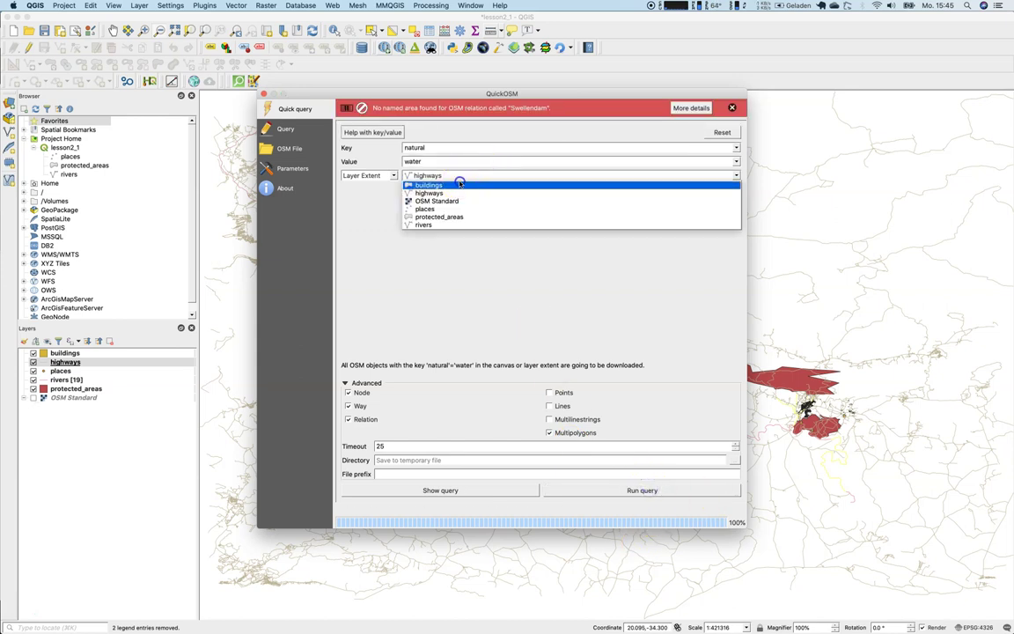
{"action": "left_click", "coordinate": [346, 249]}
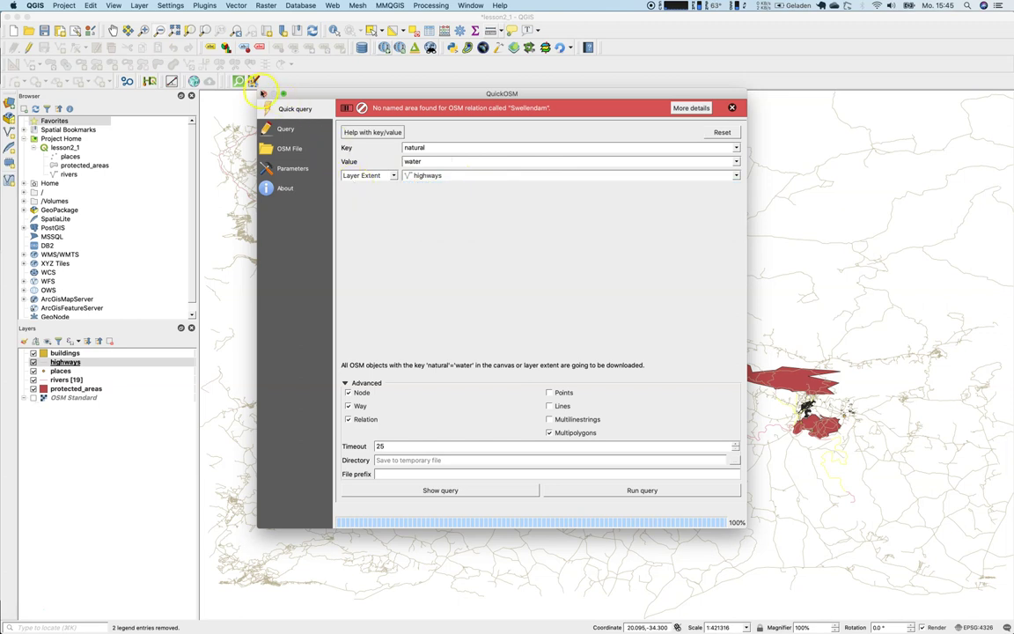
Step: Reopen QuickOSM fresh and set key natural with value water
{"action": "left_click", "coordinate": [263, 93]}
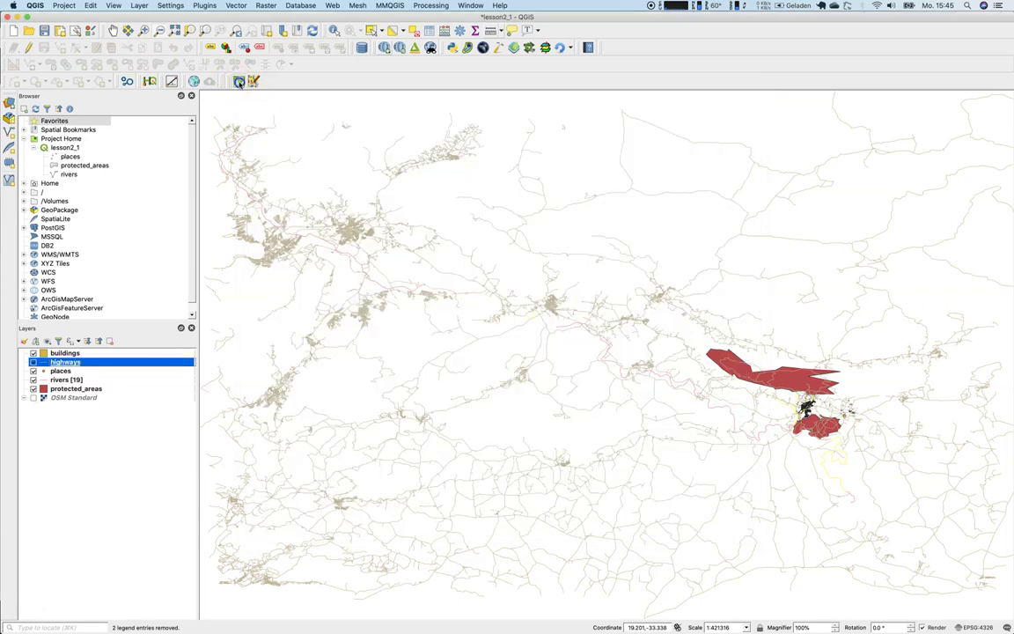
{"action": "left_click", "coordinate": [239, 82]}
{"action": "left_click", "coordinate": [735, 132]}
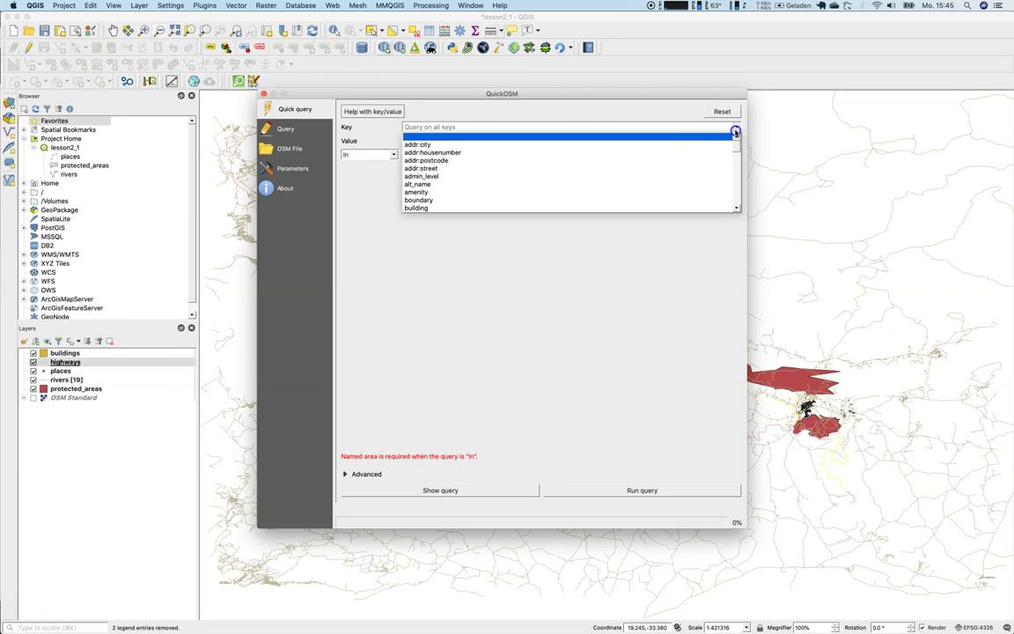
{"action": "scroll", "coordinate": [566, 199], "scroll_direction": "down", "scroll_amount": 5}
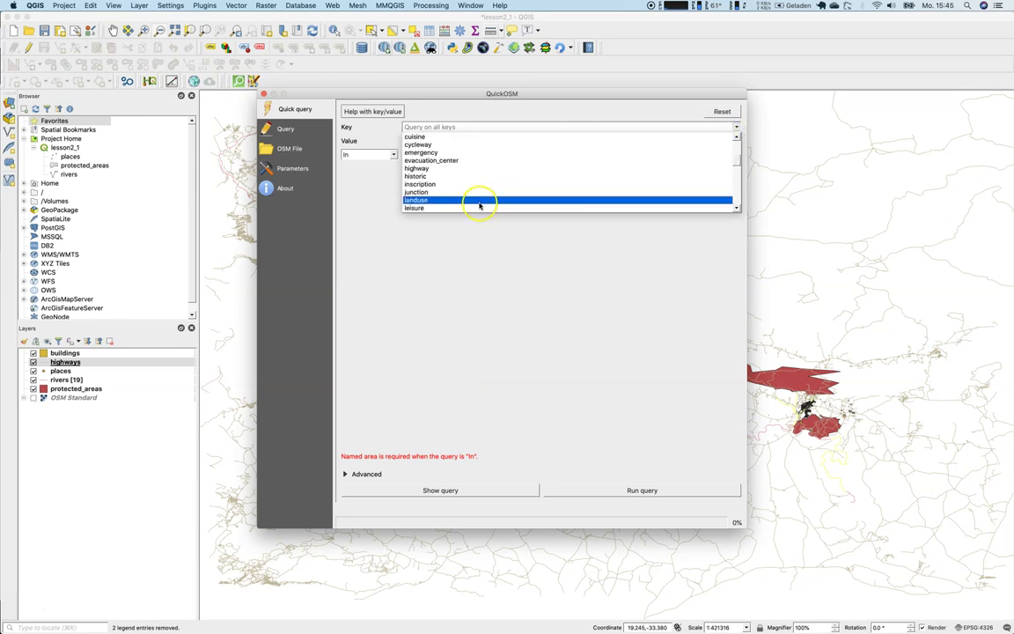
{"action": "scroll", "coordinate": [480, 203], "scroll_direction": "down", "scroll_amount": 2}
{"action": "left_click", "coordinate": [479, 199]}
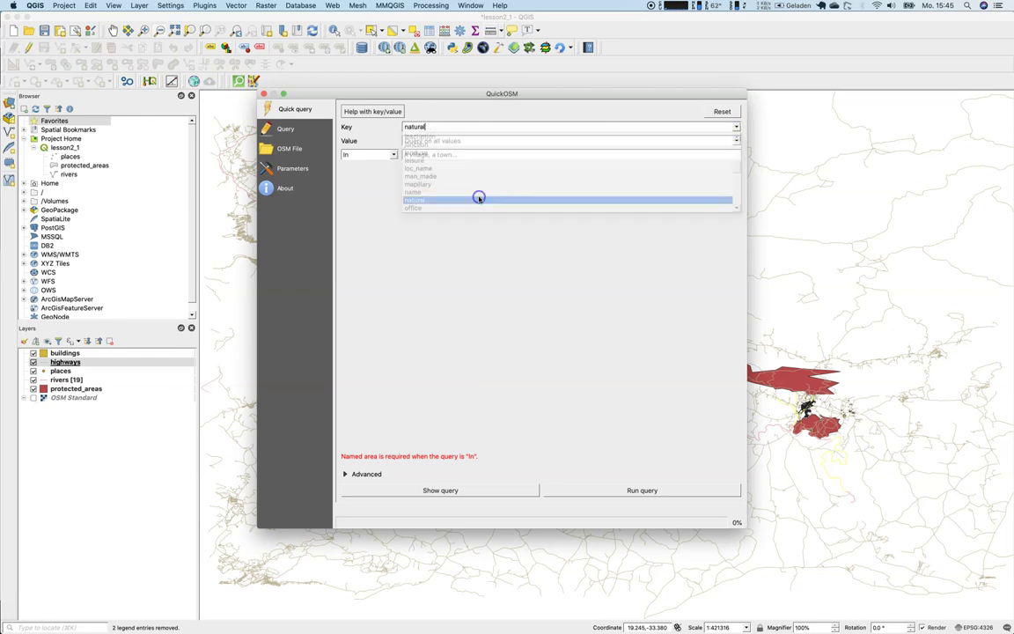
{"action": "left_click", "coordinate": [736, 141]}
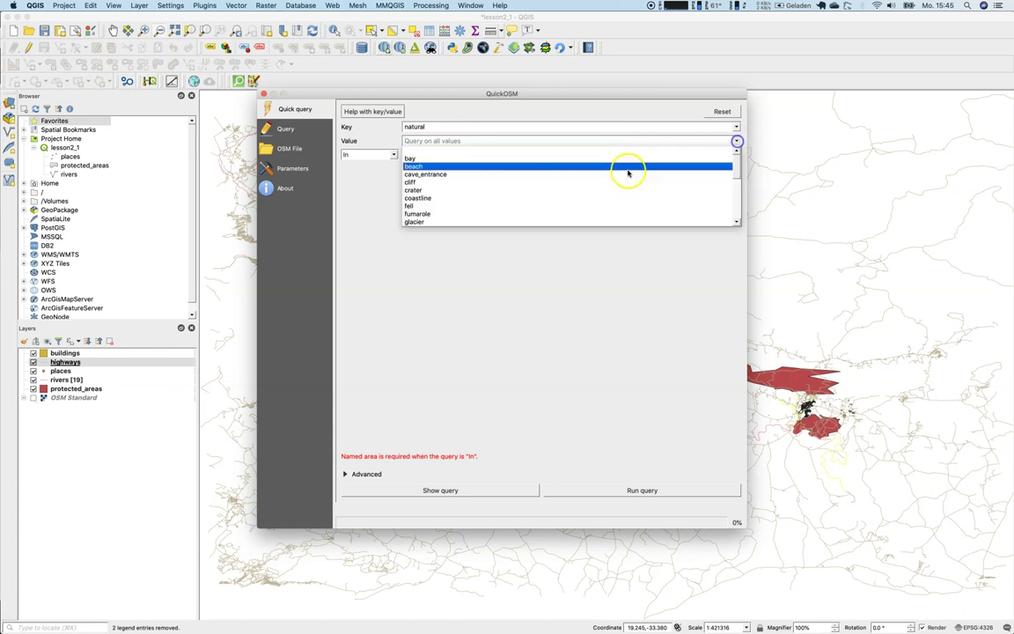
{"action": "scroll", "coordinate": [530, 199], "scroll_direction": "down", "scroll_amount": 5}
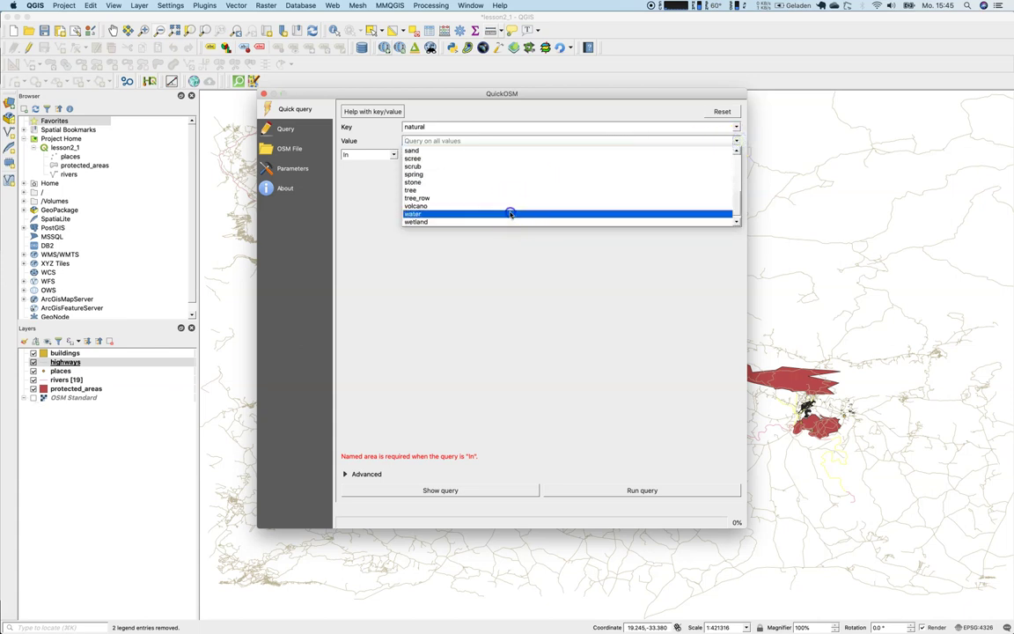
{"action": "left_click", "coordinate": [511, 213]}
Step: Set the query area to the highways layer's extent
{"action": "left_click", "coordinate": [387, 155]}
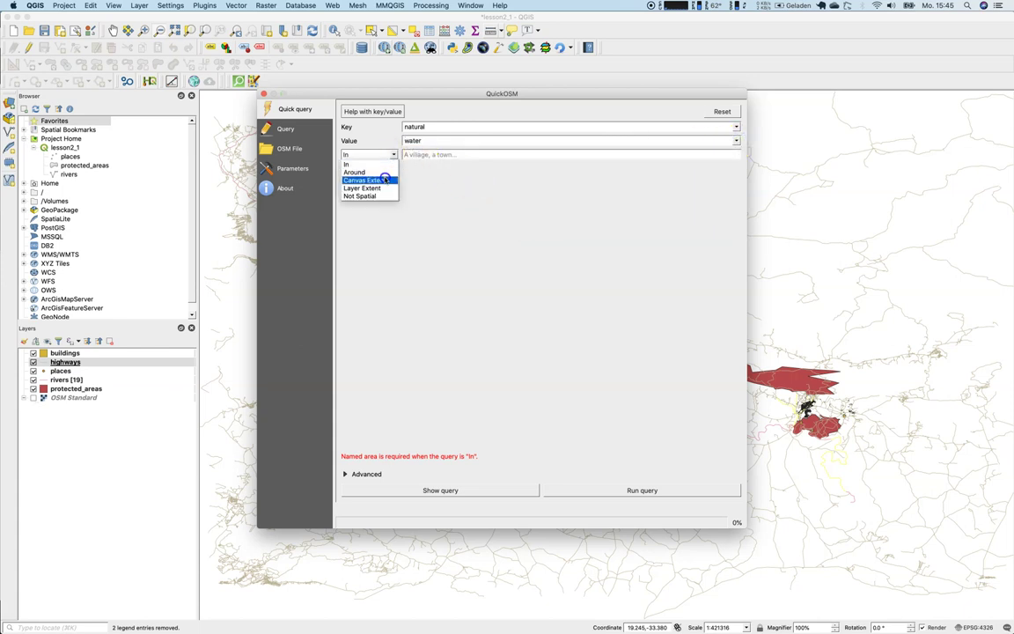
{"action": "left_click", "coordinate": [385, 179]}
{"action": "left_click", "coordinate": [387, 155]}
{"action": "left_click", "coordinate": [385, 177]}
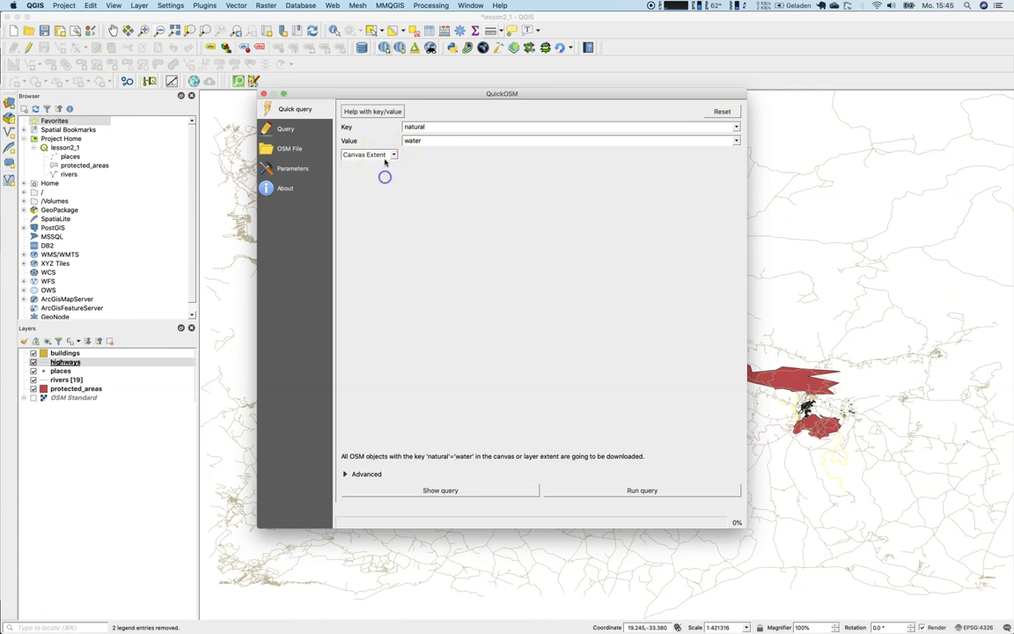
{"action": "left_click", "coordinate": [386, 156]}
{"action": "left_click", "coordinate": [388, 186]}
{"action": "left_click", "coordinate": [520, 157]}
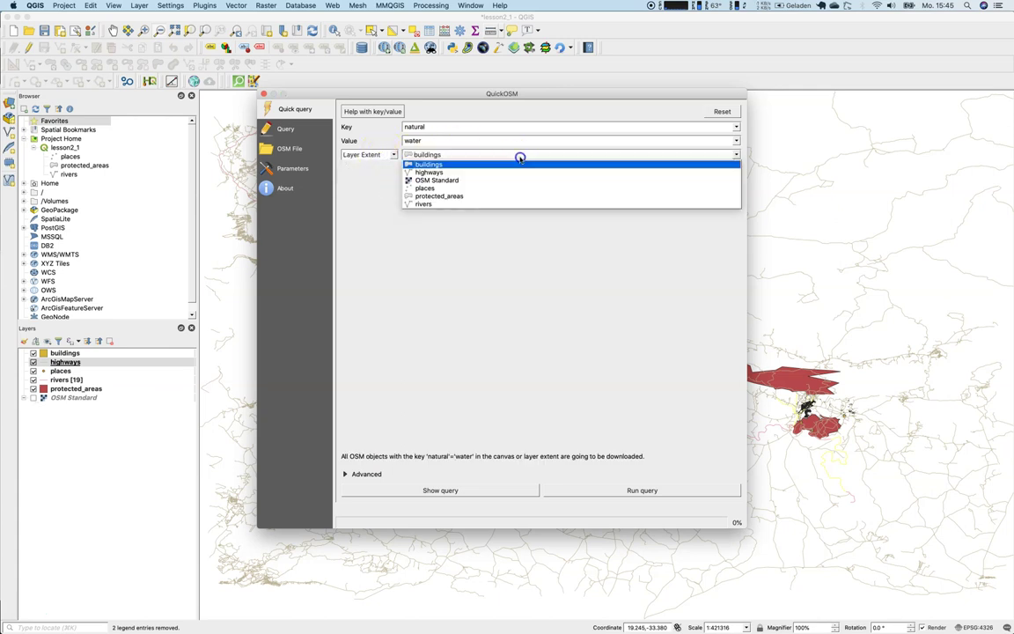
{"action": "left_click", "coordinate": [518, 172]}
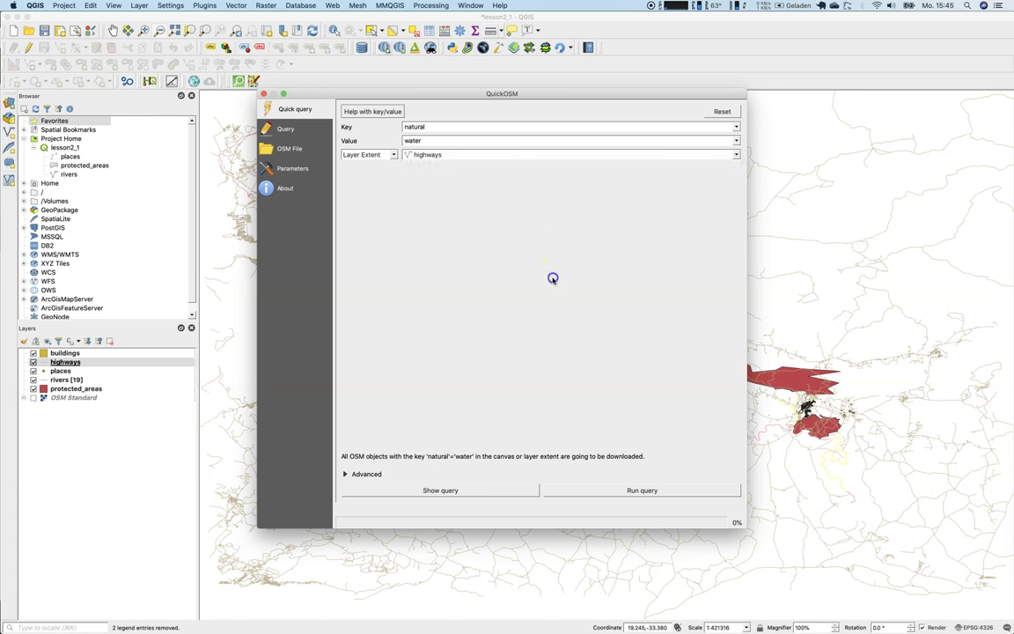
Step: Untick multilinestrings, points and lines under Advanced and run the query
{"action": "left_click", "coordinate": [358, 475]}
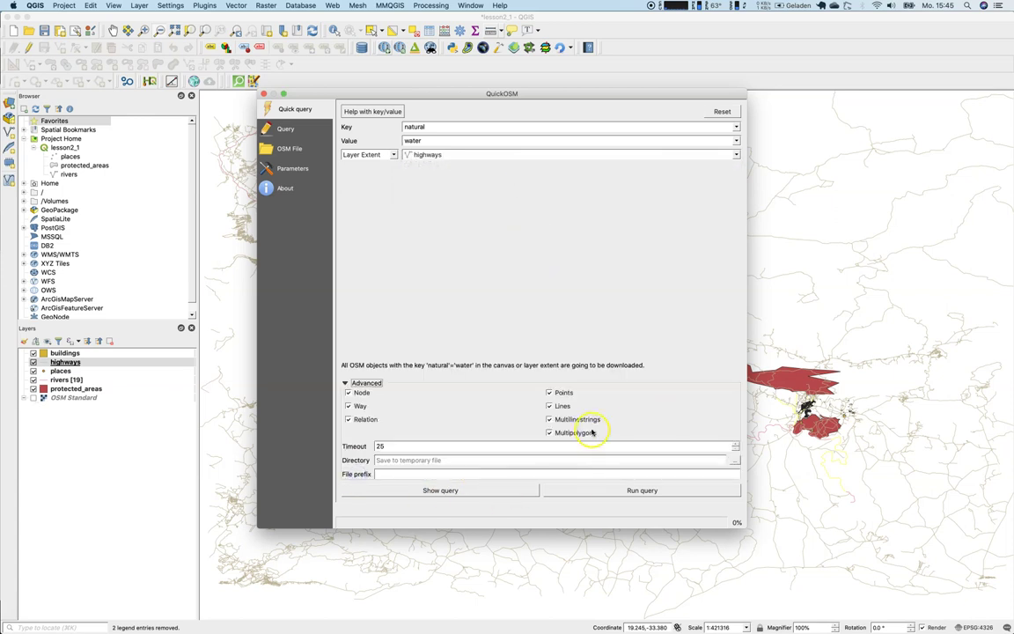
{"action": "left_click", "coordinate": [551, 420]}
{"action": "left_click", "coordinate": [550, 392]}
{"action": "left_click", "coordinate": [552, 405]}
{"action": "left_click", "coordinate": [641, 489]}
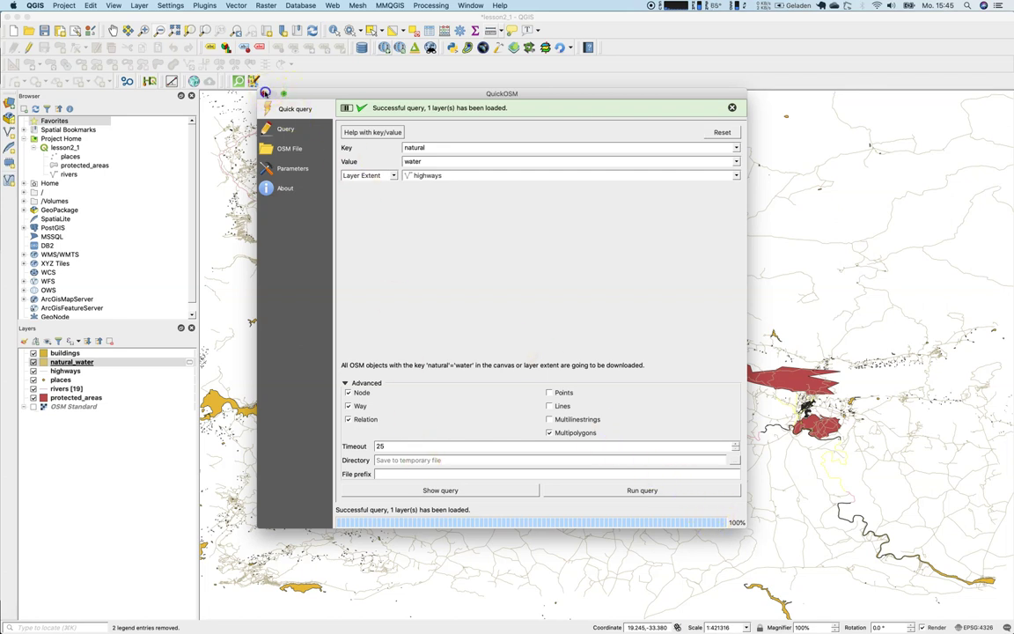
Step: Close QuickOSM, zoom in on the map, and bring up the natural_water layer's context menu
{"action": "left_click", "coordinate": [264, 92]}
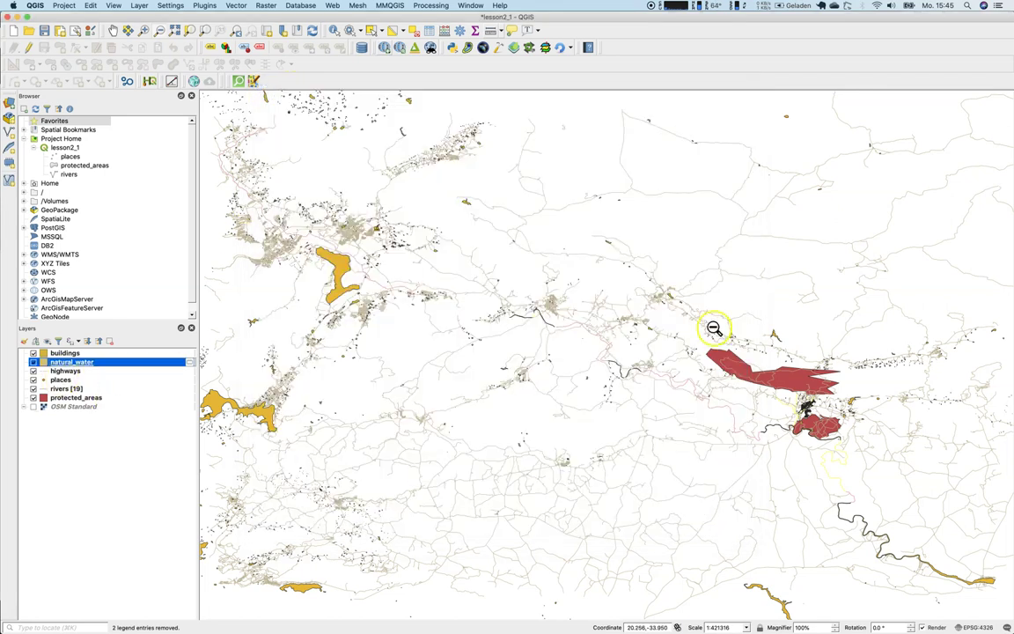
{"action": "scroll", "coordinate": [696, 350], "scroll_direction": "up", "scroll_amount": 1}
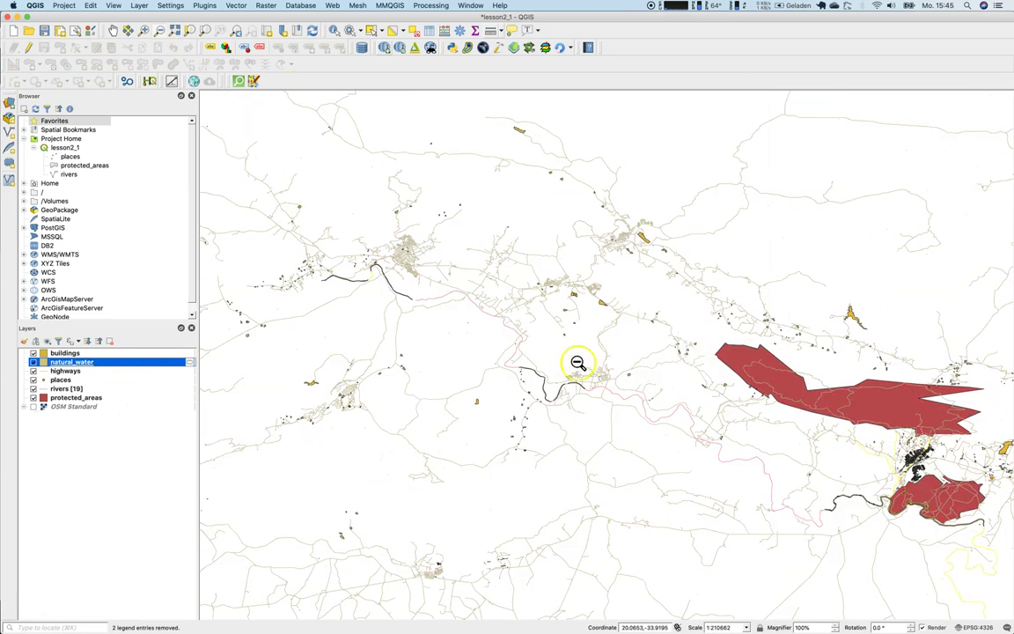
{"action": "right_click", "coordinate": [74, 362]}
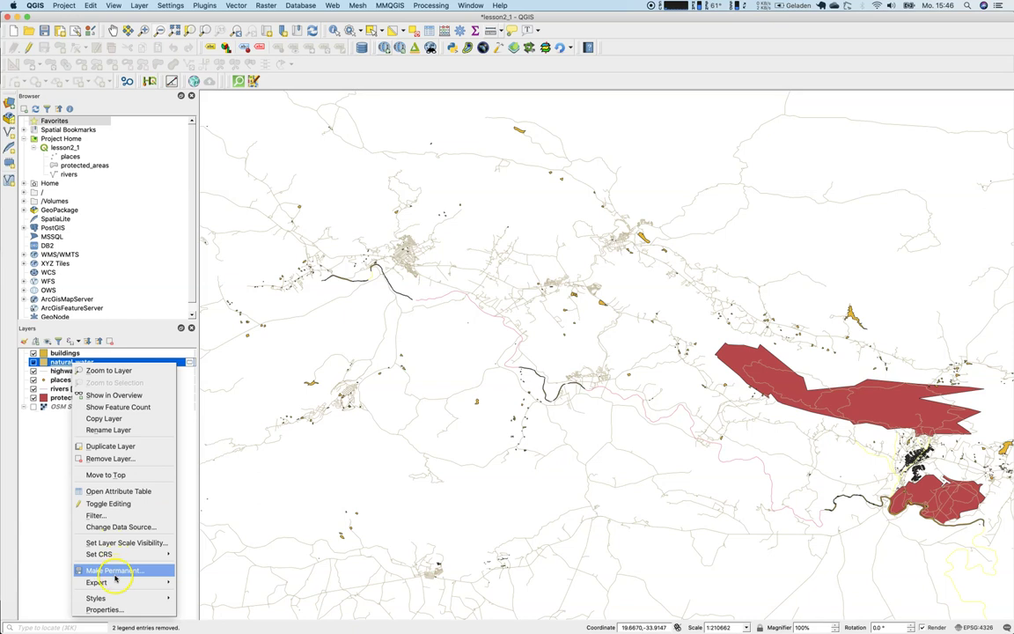
Step: Name the natural_water export file water_polygons.shp instead of overwriting water.shp
{"action": "mouse_move", "coordinate": [110, 583]}
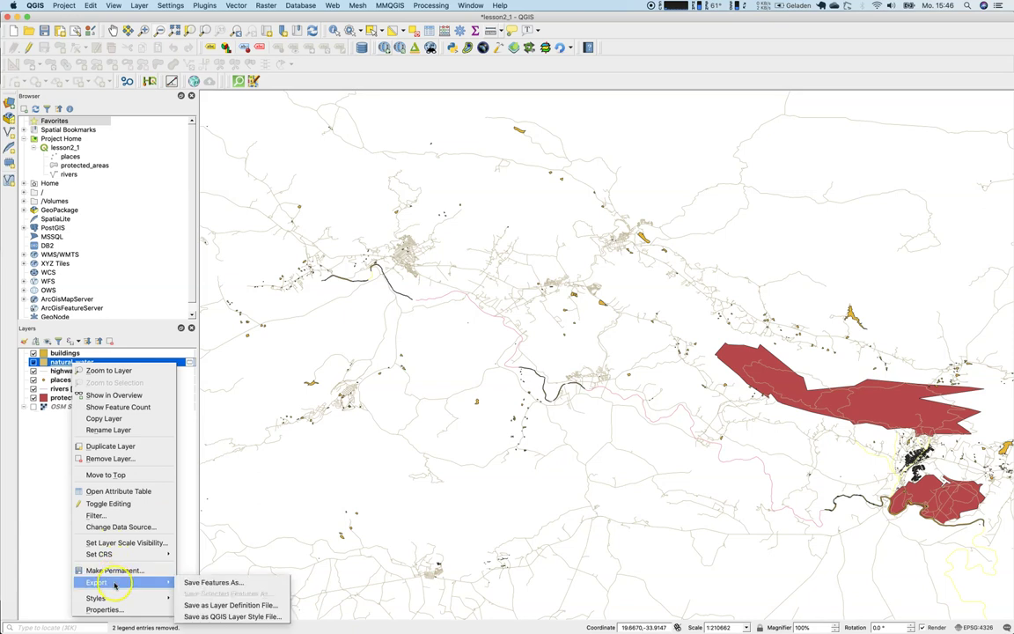
{"action": "left_click", "coordinate": [228, 584]}
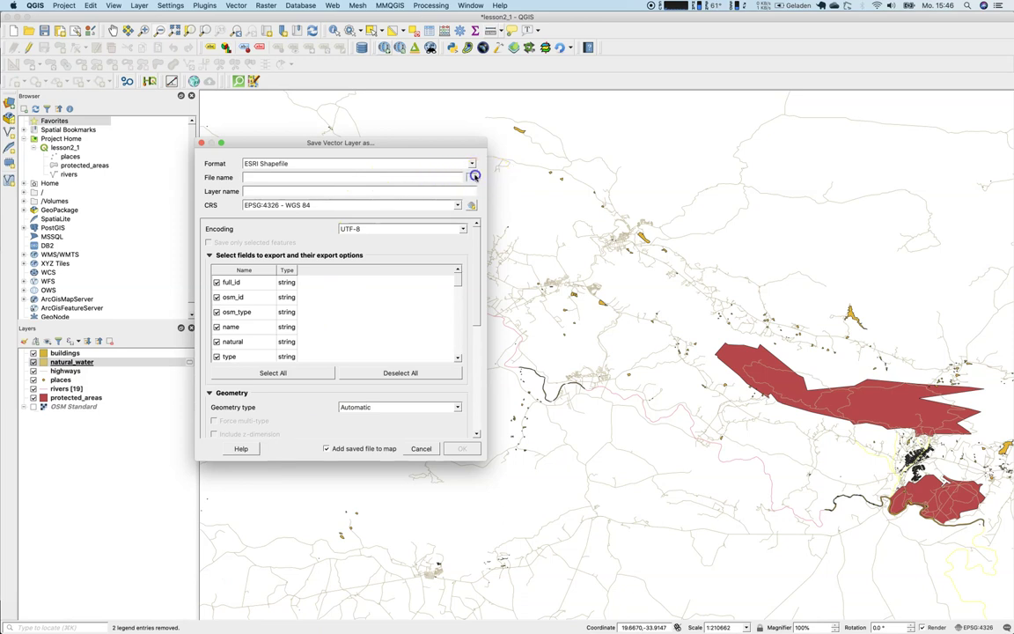
{"action": "left_click", "coordinate": [474, 176]}
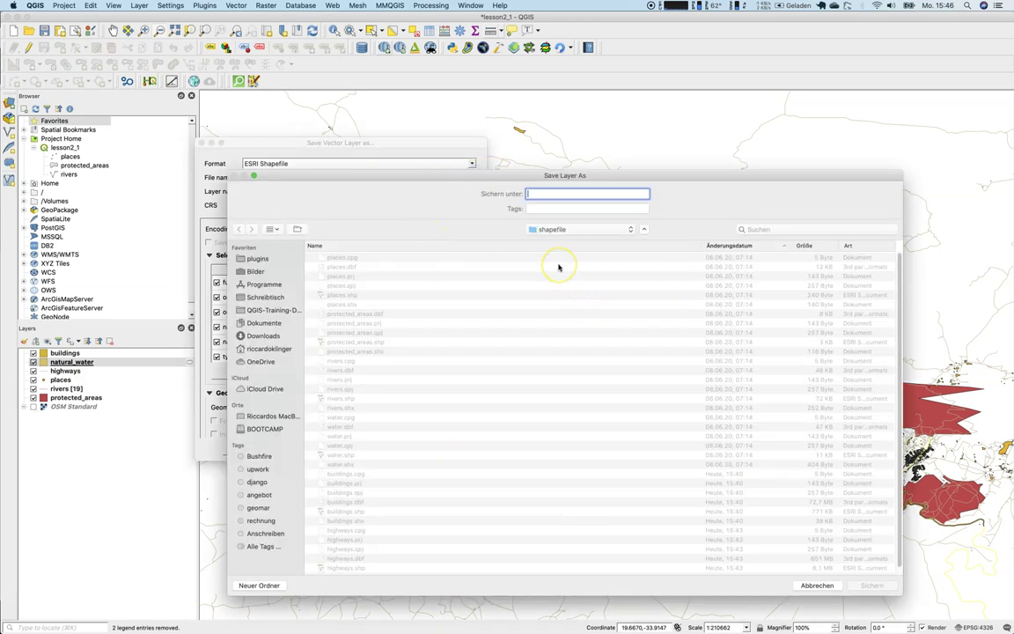
{"action": "type", "text": "water"}
{"action": "key", "text": "Return"}
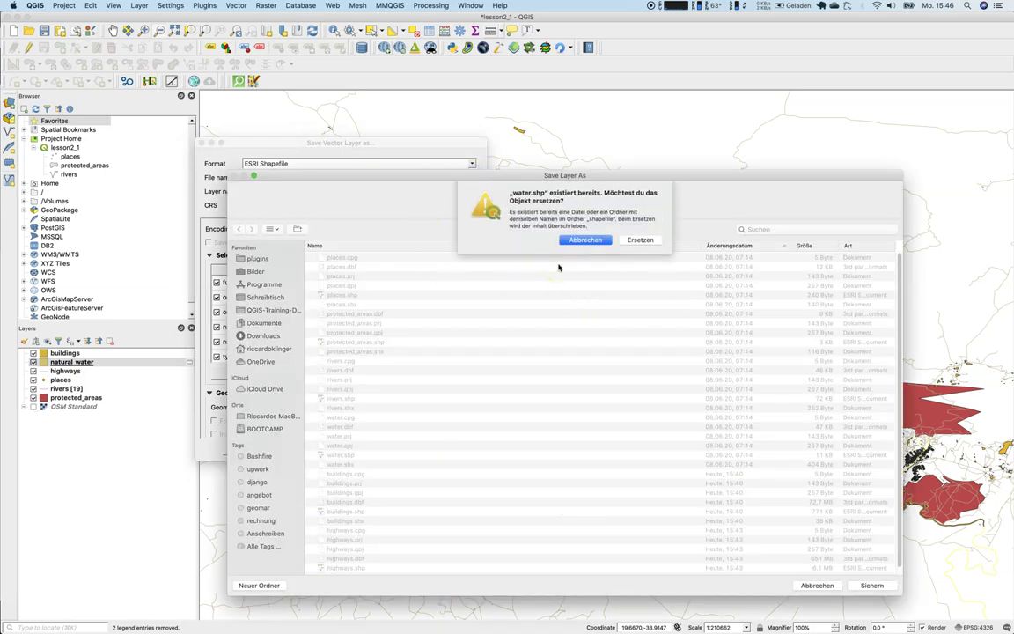
{"action": "left_click", "coordinate": [588, 239]}
{"action": "left_click", "coordinate": [553, 194]}
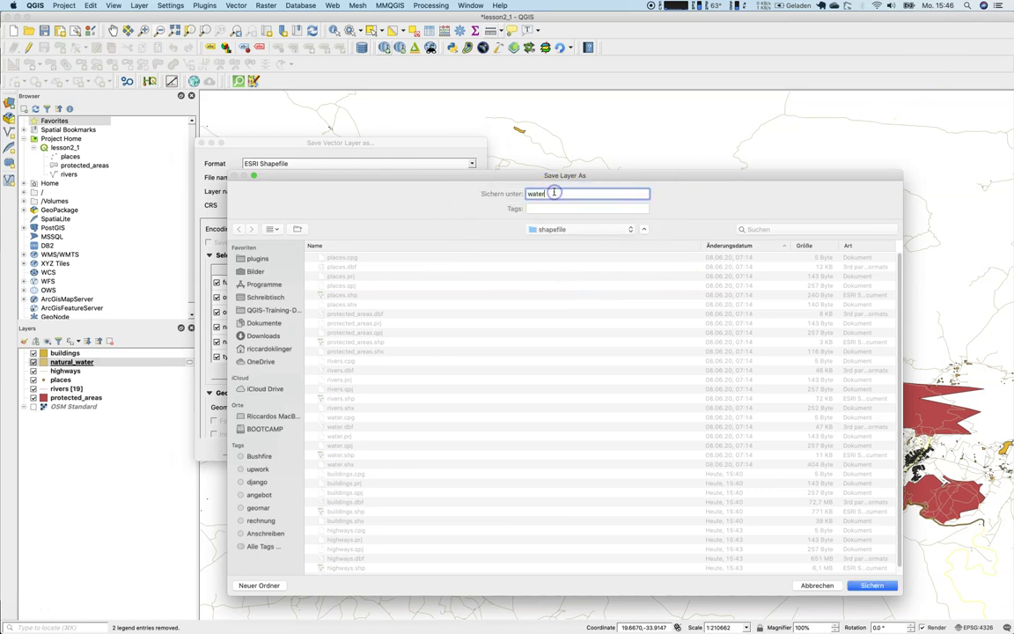
{"action": "type", "text": "_polygons"}
{"action": "left_click", "coordinate": [872, 586]}
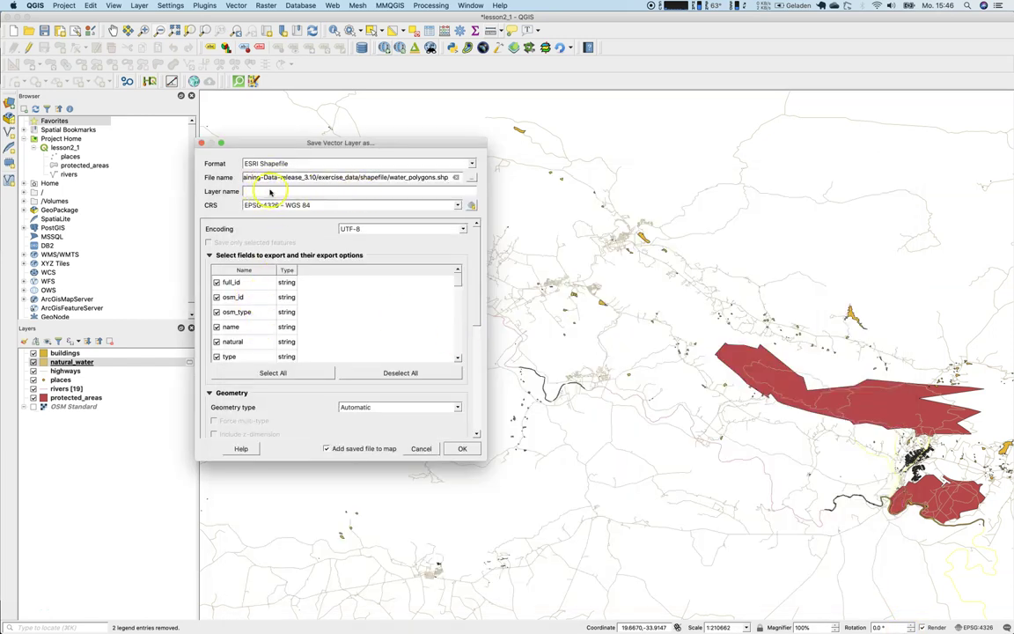
Step: Keep EPSG:4326 - WGS 84 as the export CRS
{"action": "left_click", "coordinate": [322, 205]}
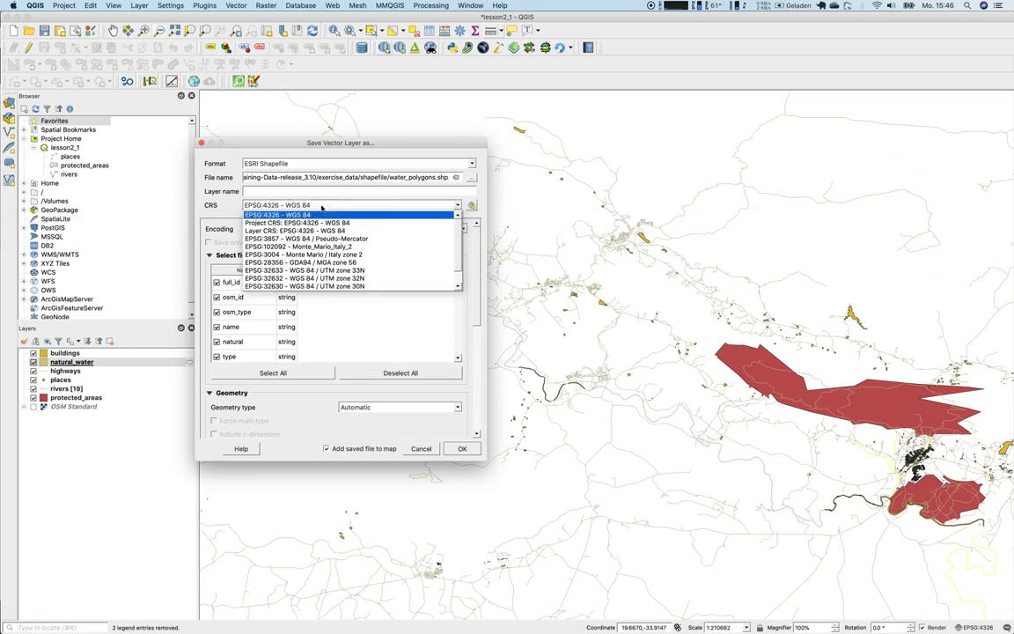
{"action": "left_click", "coordinate": [326, 205]}
{"action": "left_click_drag", "start_coordinate": [458, 283], "coordinate": [469, 426]}
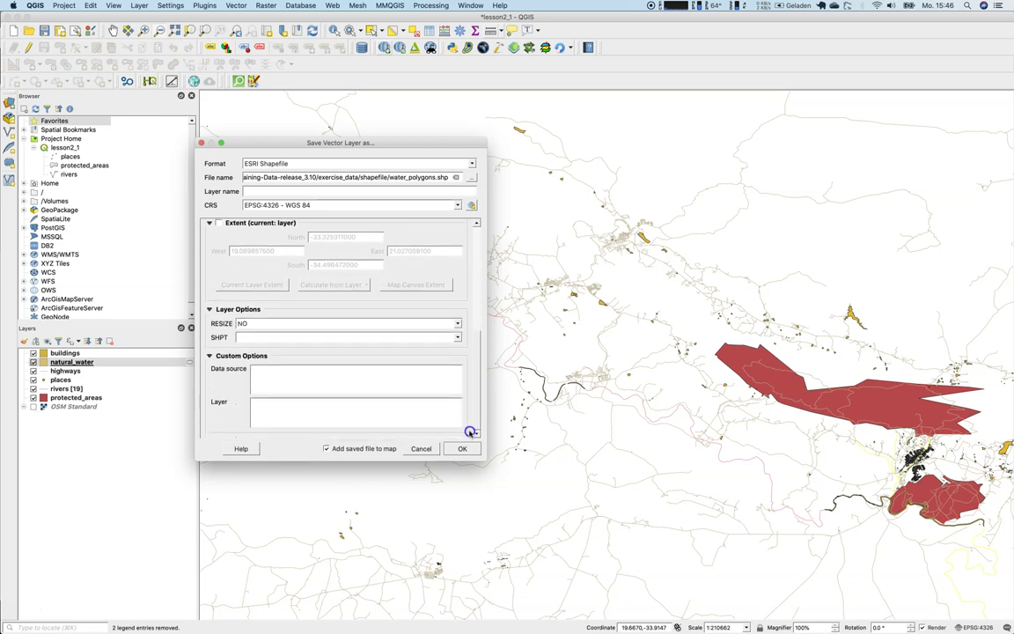
Step: Export water_polygons.shp, remove the natural_water layer, and review water_polygons' properties
{"action": "left_click", "coordinate": [458, 450]}
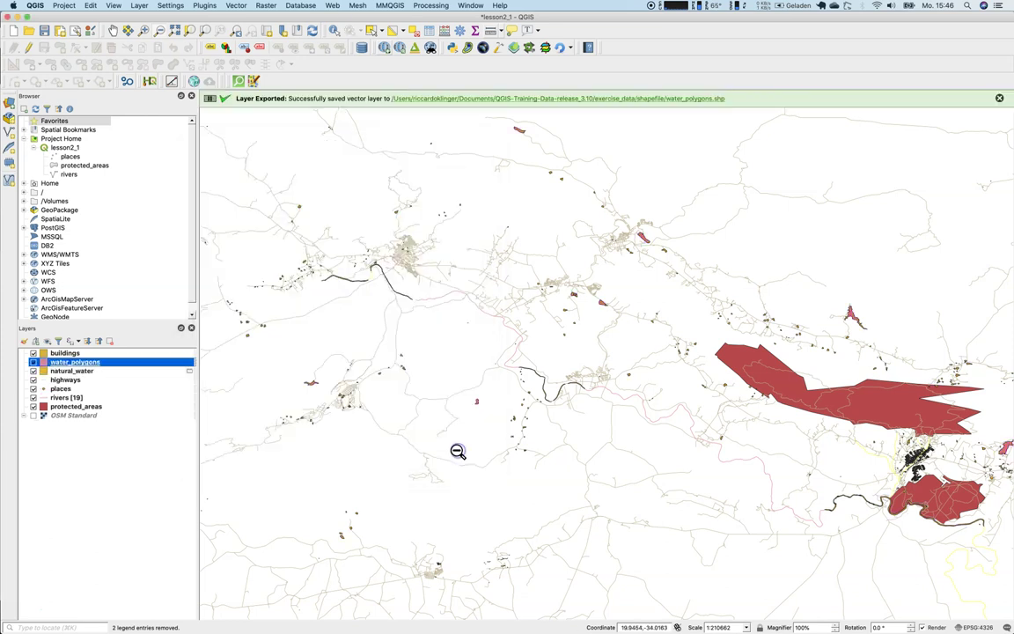
{"action": "right_click", "coordinate": [78, 372]}
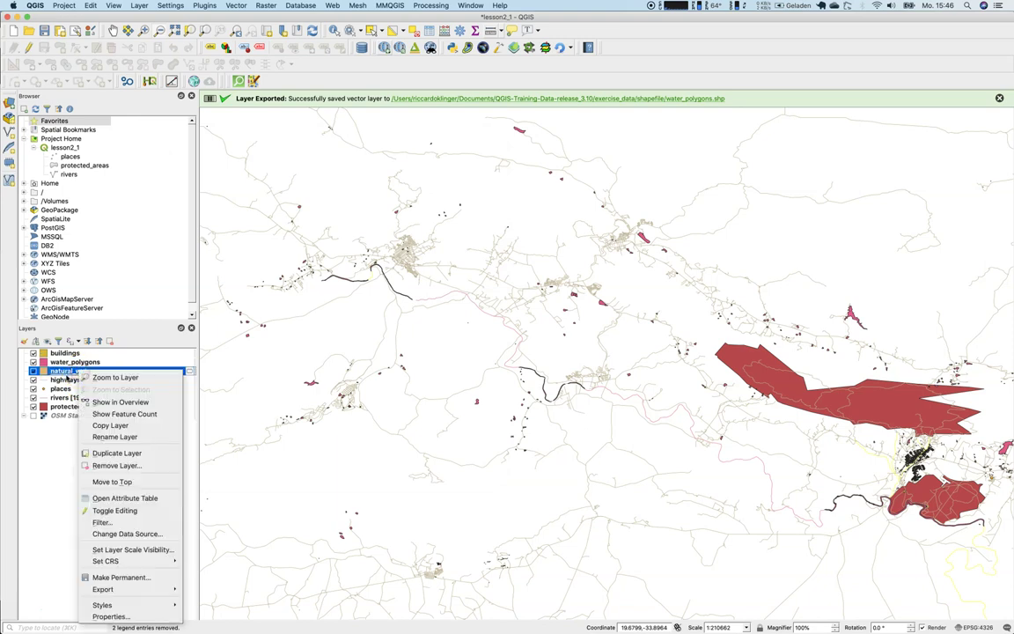
{"action": "left_click", "coordinate": [65, 371]}
{"action": "right_click", "coordinate": [64, 372]}
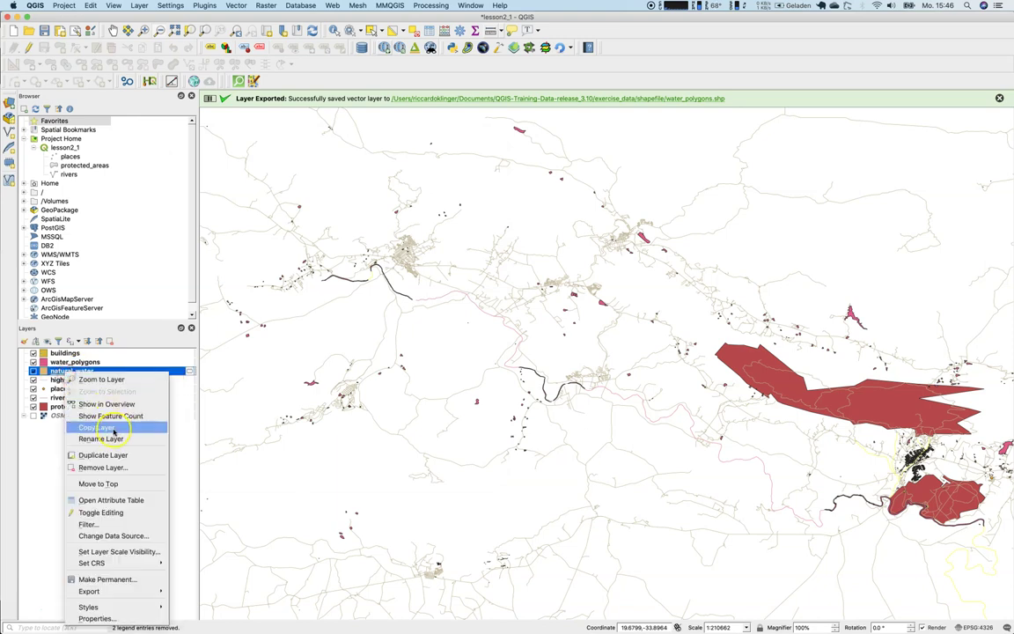
{"action": "left_click", "coordinate": [141, 466]}
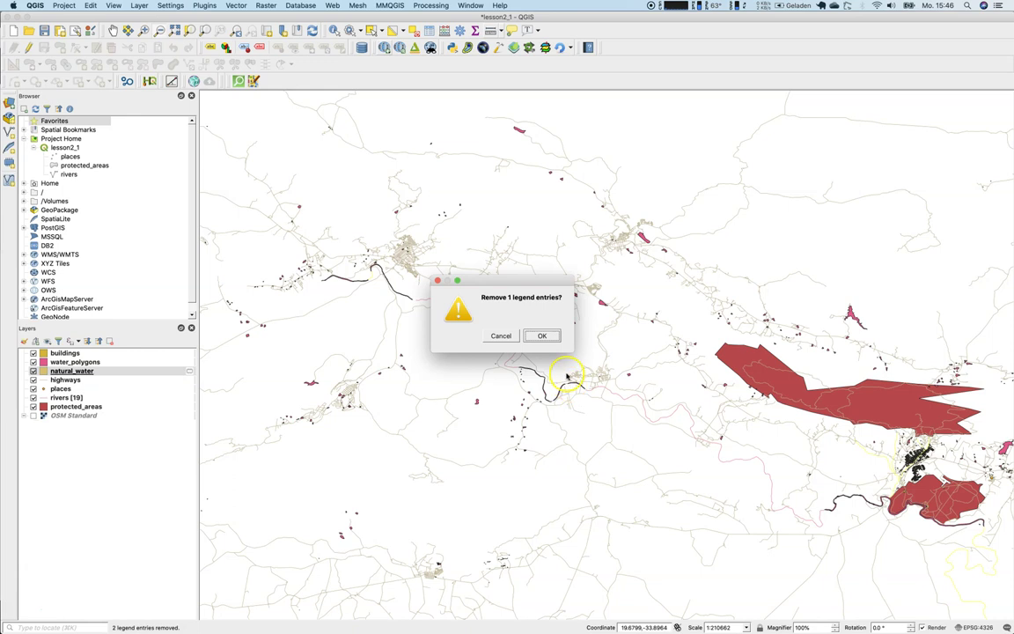
{"action": "left_click", "coordinate": [542, 336]}
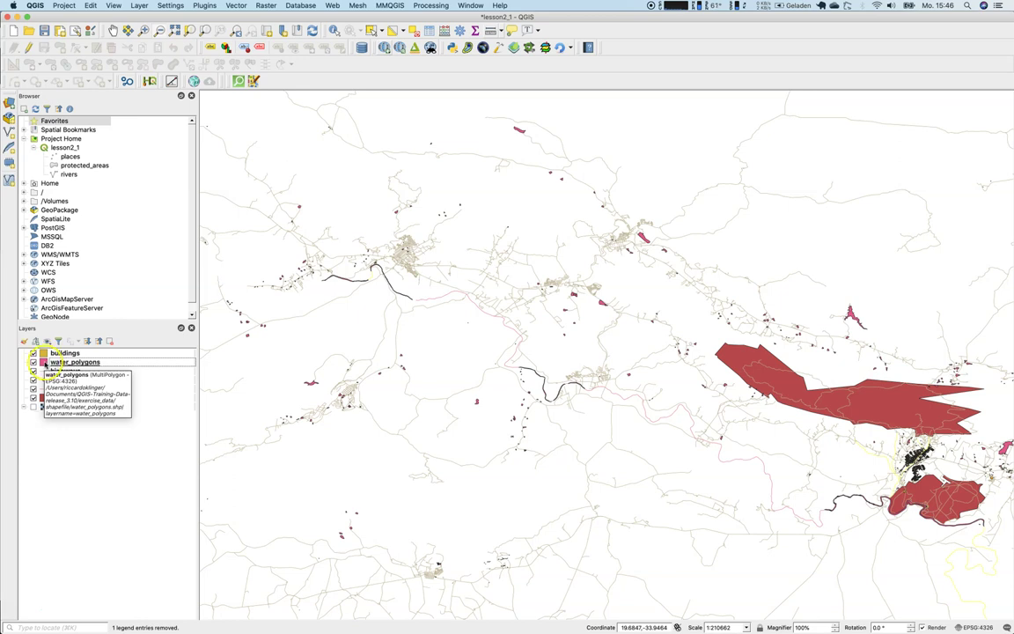
{"action": "double_click", "coordinate": [54, 363]}
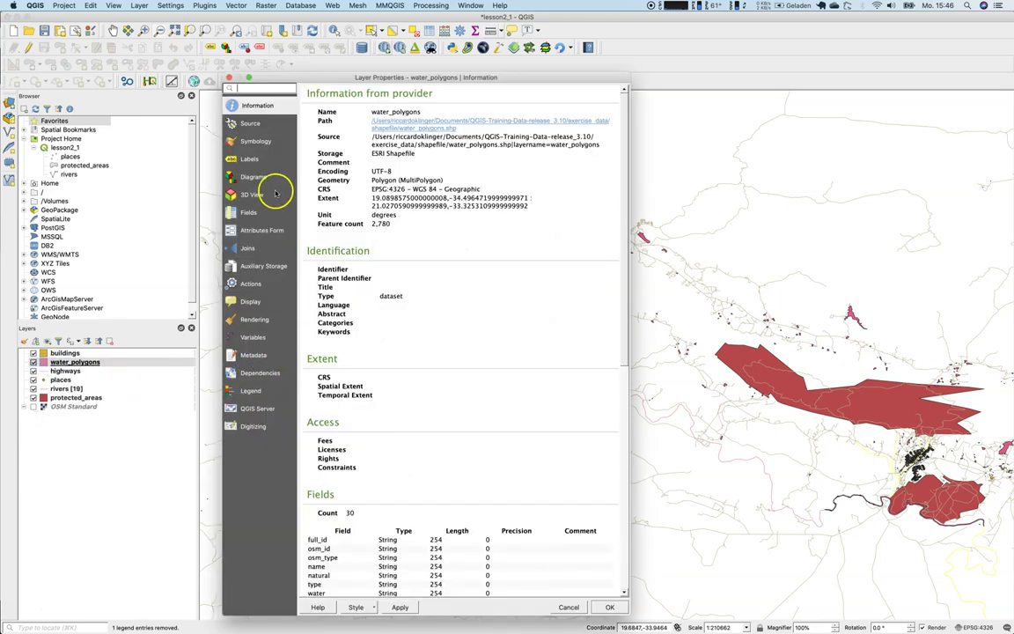
{"action": "left_click", "coordinate": [229, 77]}
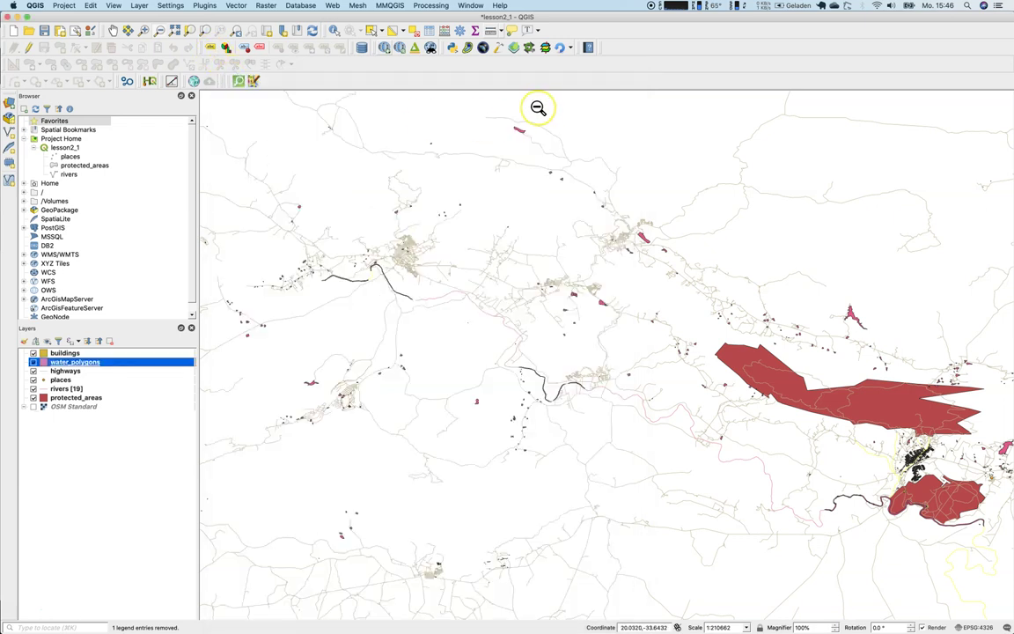